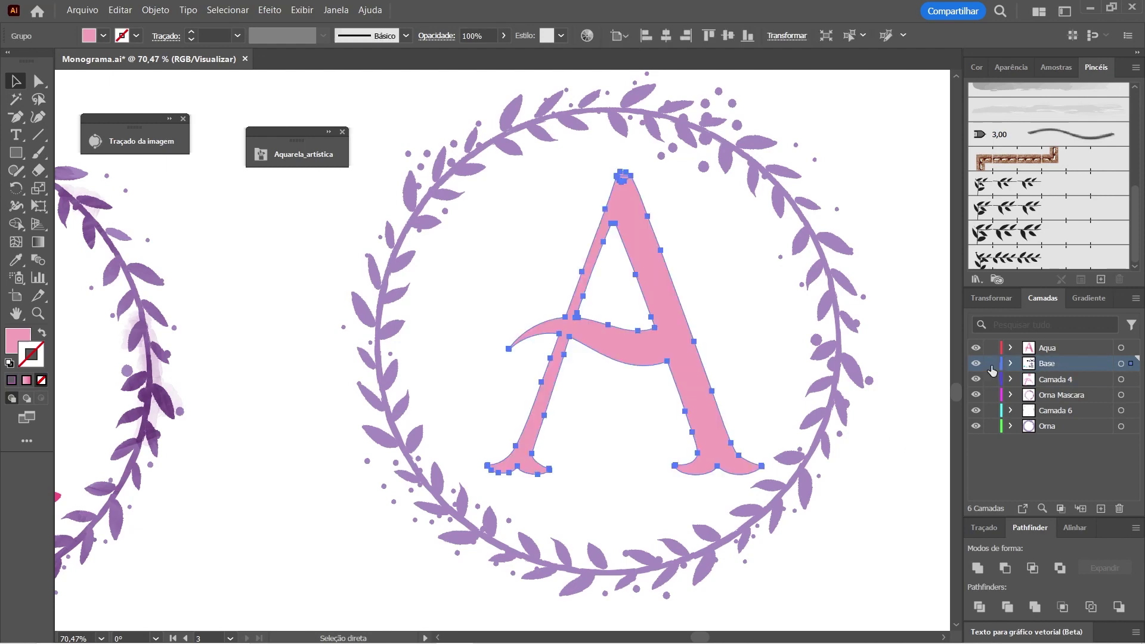
Step: Lock every layer except Base, restoring the wreath after an accidental delete
click(991, 364)
key(ctrl+minus)
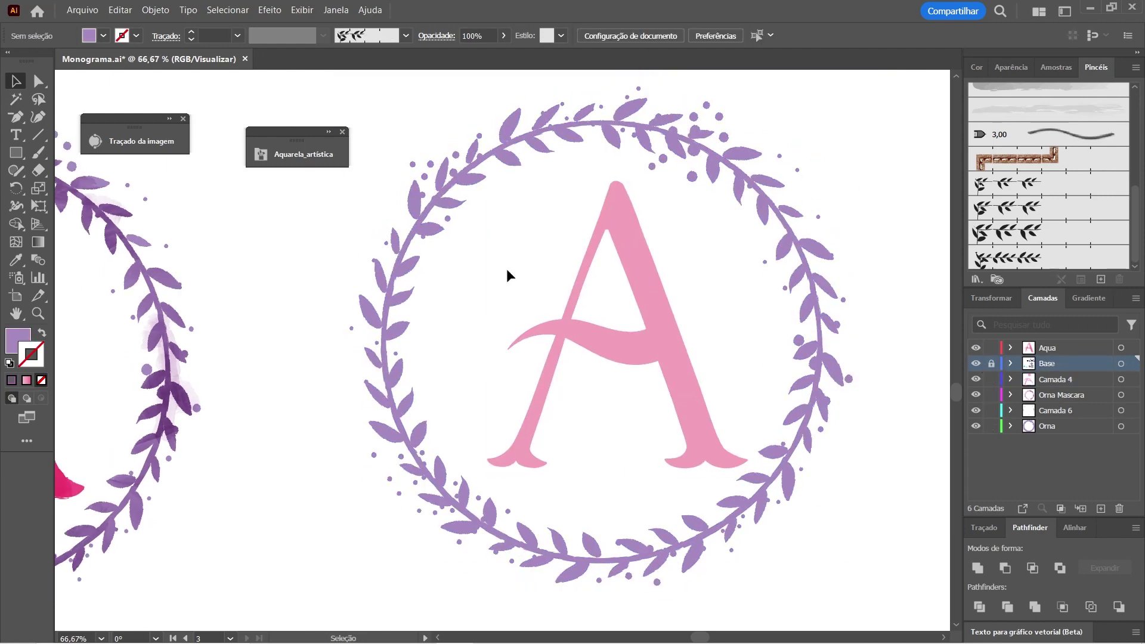
key(ctrl+z)
drag(303, 79, 889, 598)
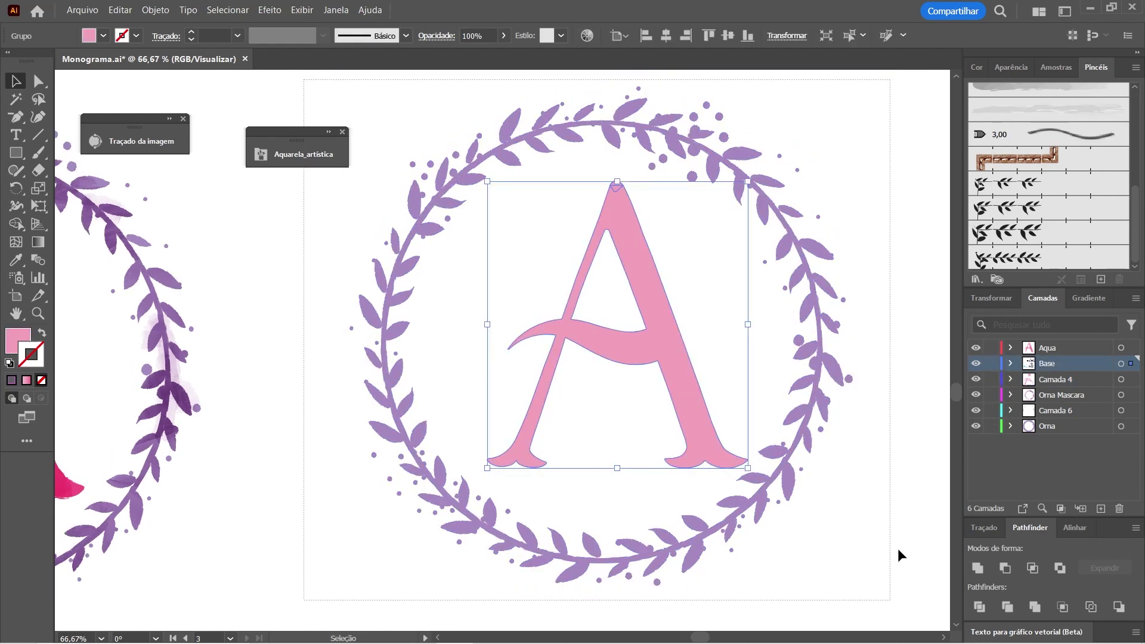
key(Delete)
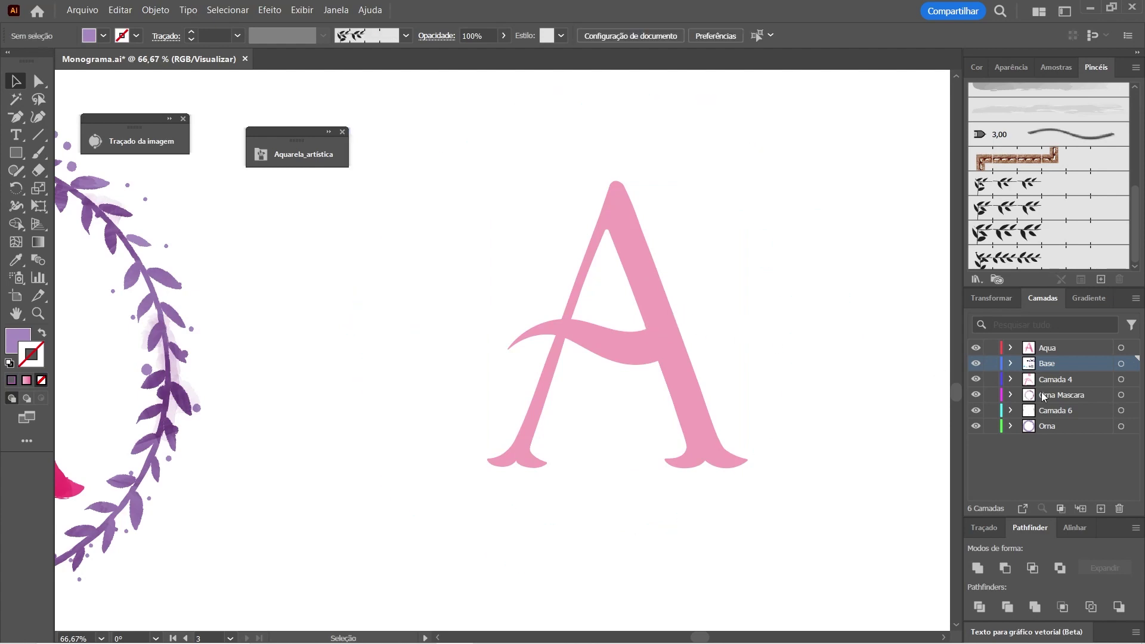
click(1058, 425)
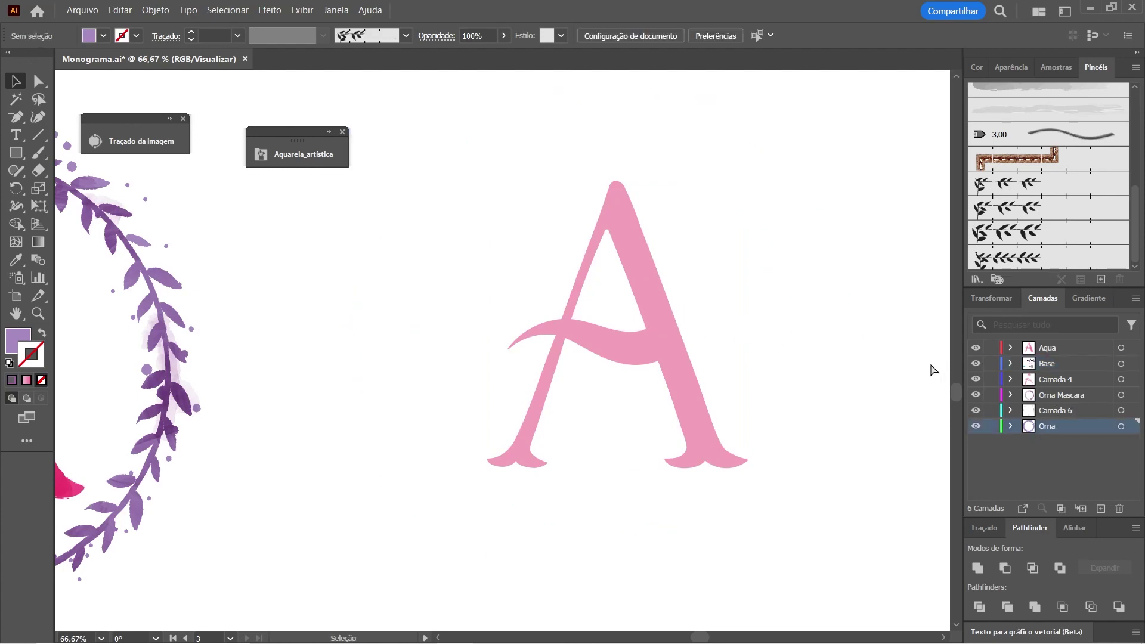
key(ctrl+z)
click(992, 426)
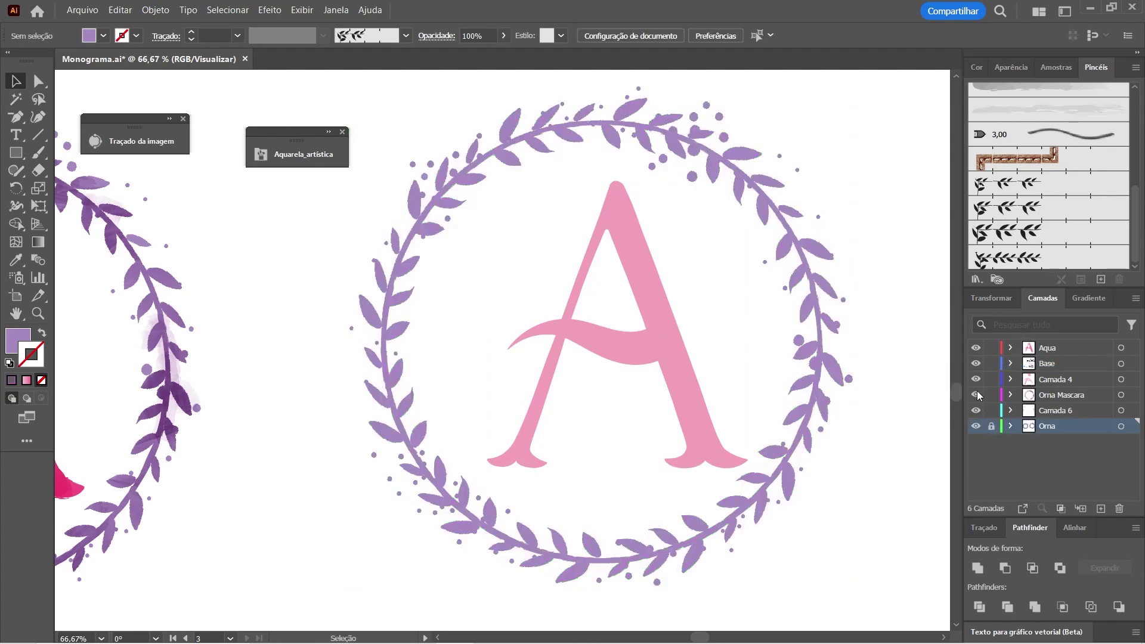
alt+click(991, 365)
Step: Select the pink A and unite its overlapping pieces with Pathfinder
click(691, 398)
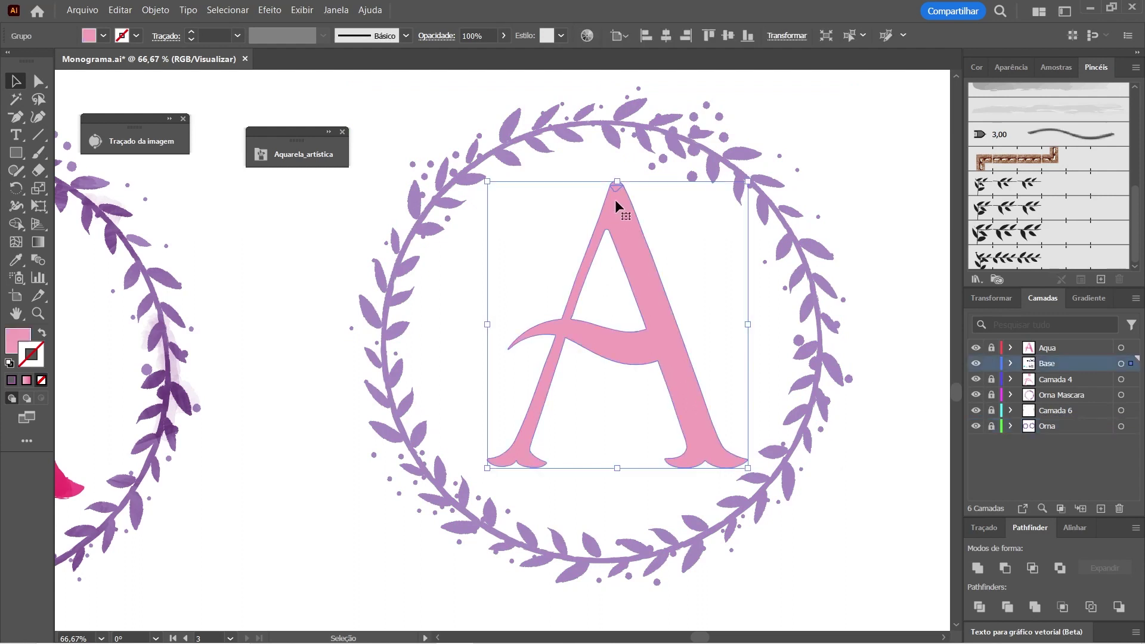
key(z)
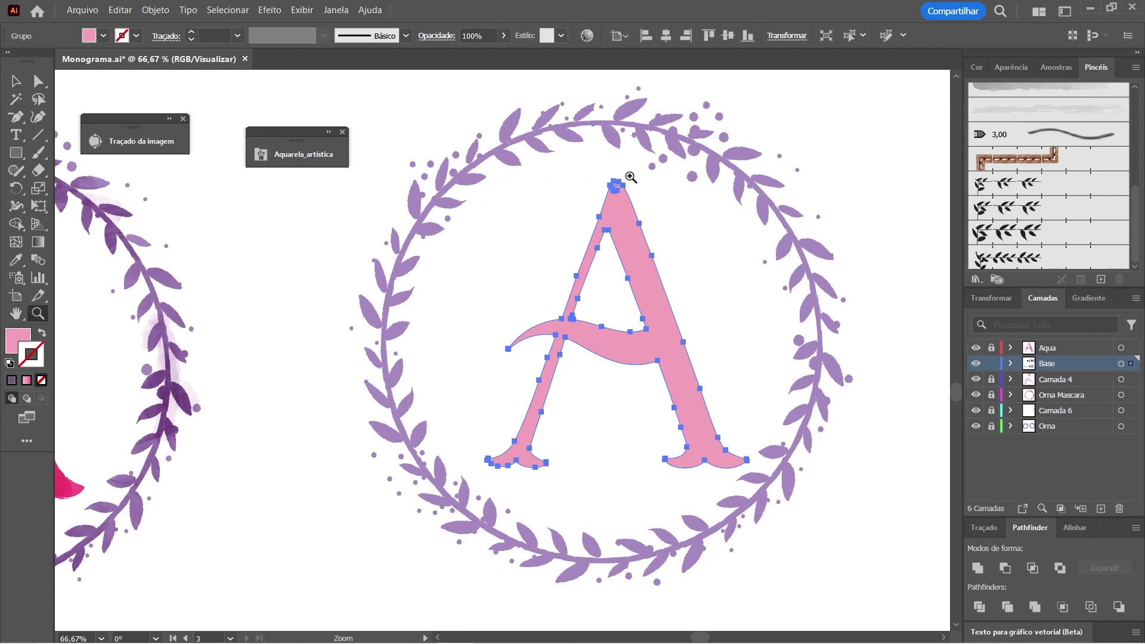
drag(622, 176, 920, 310)
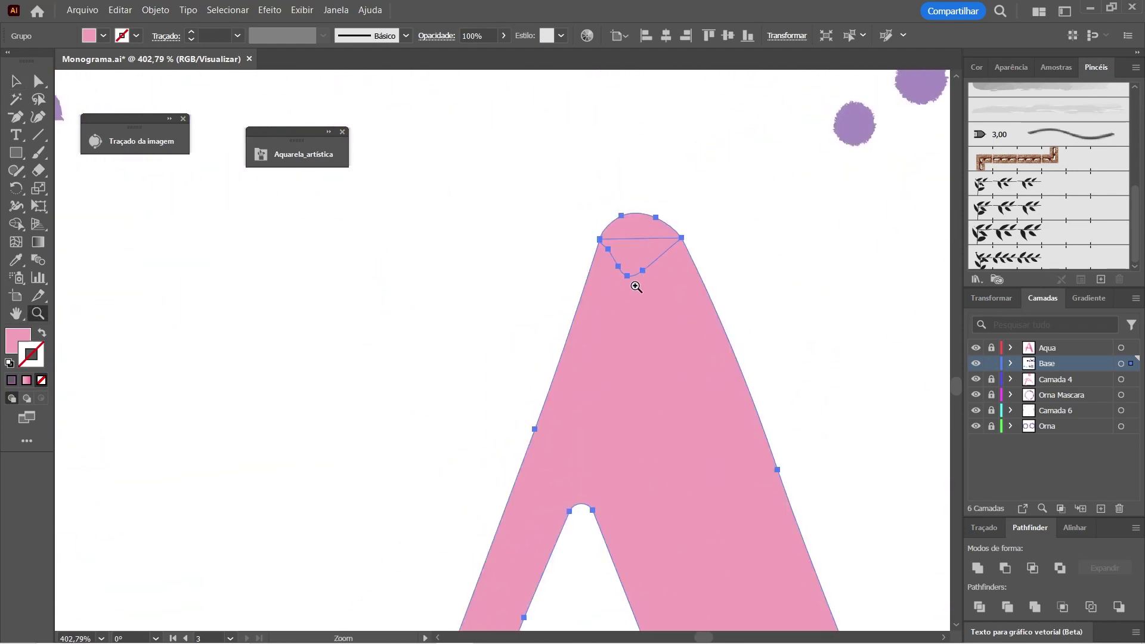
mouse_move(635, 284)
mouse_down()
mouse_move(518, 393)
mouse_move(742, 447)
mouse_move(621, 421)
mouse_move(723, 455)
mouse_up()
key(v)
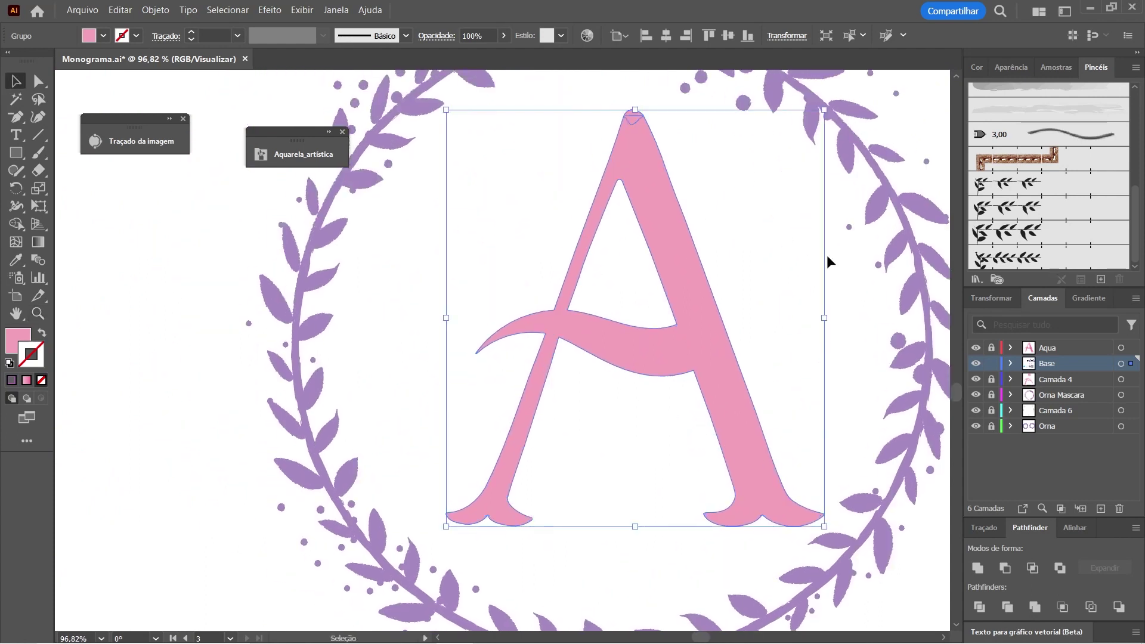
click(978, 568)
Step: Dock the Aquarela_artística panel and select the A outline with Direct Selection
click(217, 475)
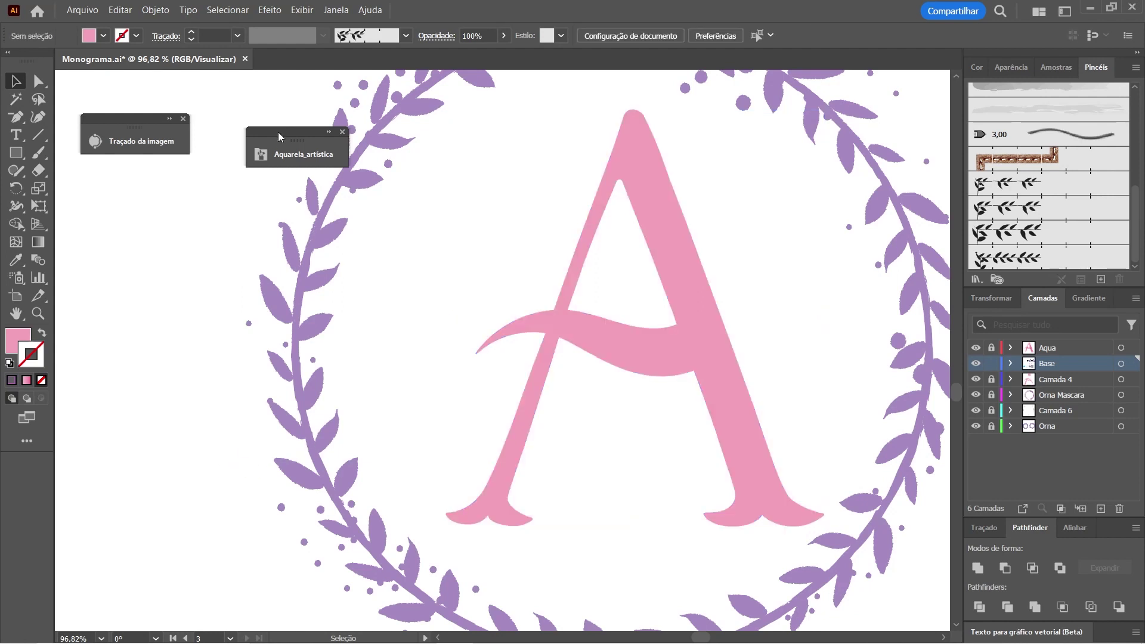
drag(279, 134, 128, 170)
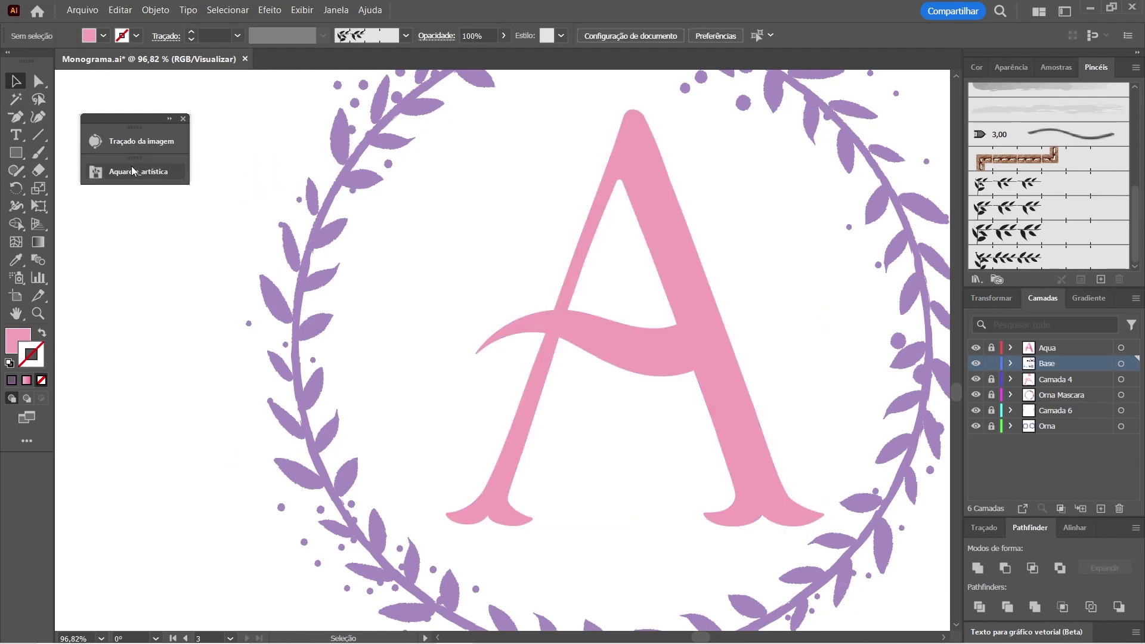
key(ctrl+minus)
drag(455, 360, 408, 366)
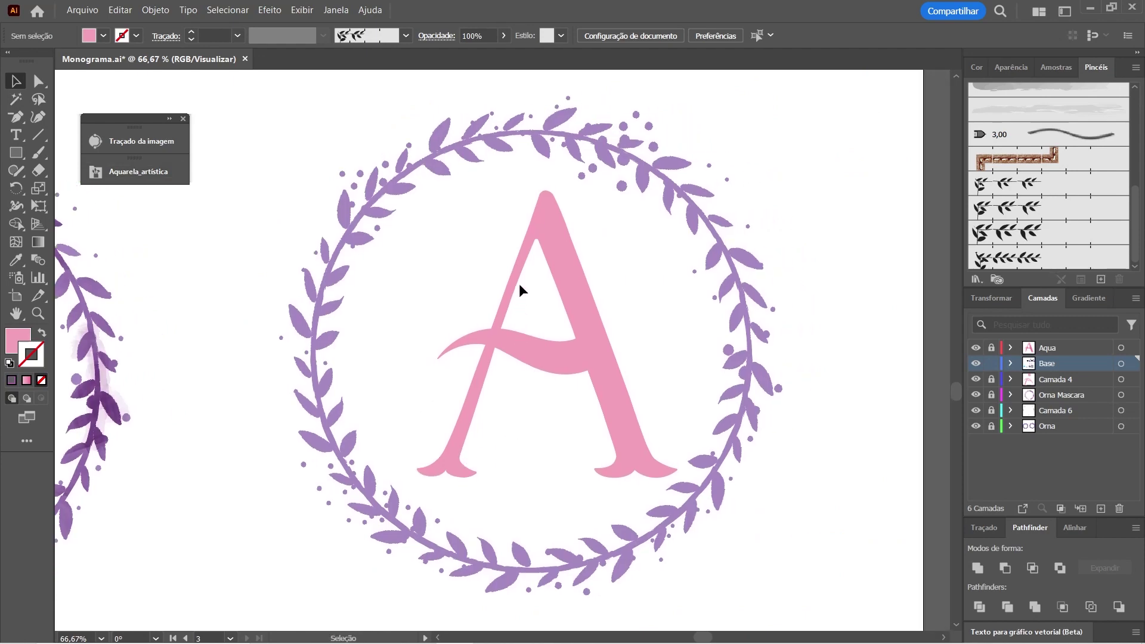
key(a)
click(599, 402)
scroll(599, 402, up, 2)
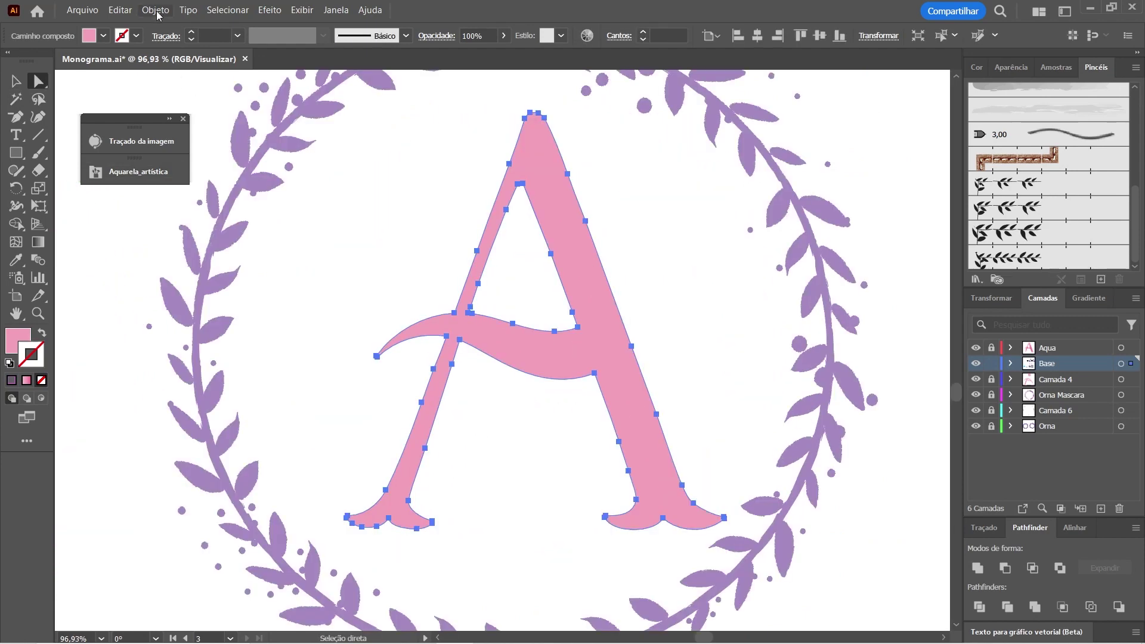
Step: Simplify the A's outline down to about 18 points
click(155, 11)
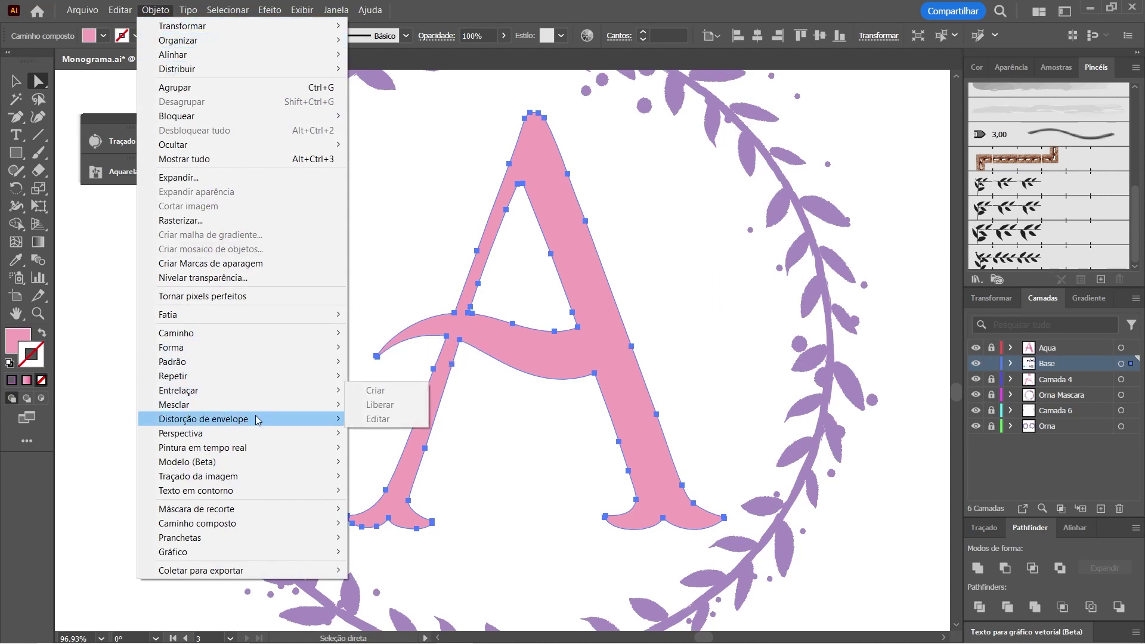
mouse_move(239, 333)
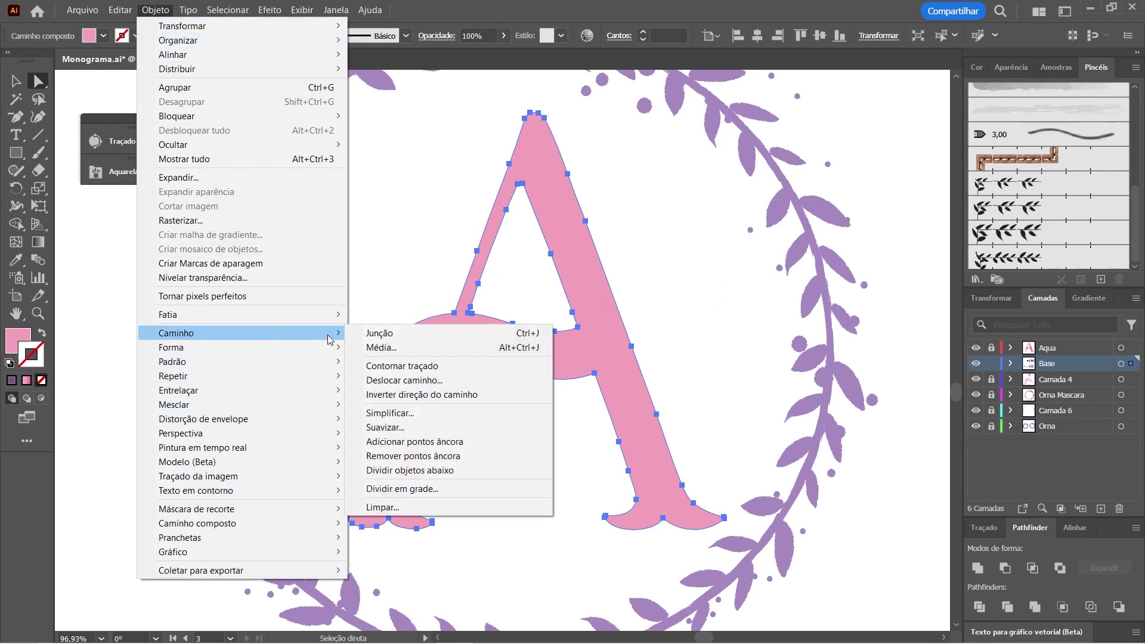
click(400, 417)
drag(409, 364, 435, 558)
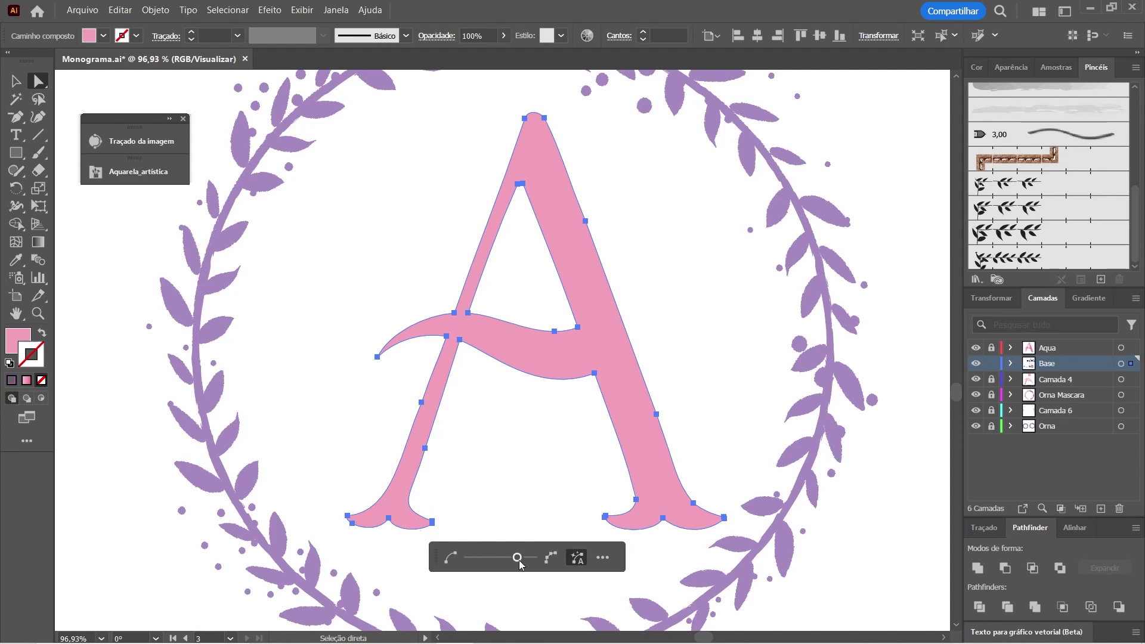
drag(518, 557, 468, 558)
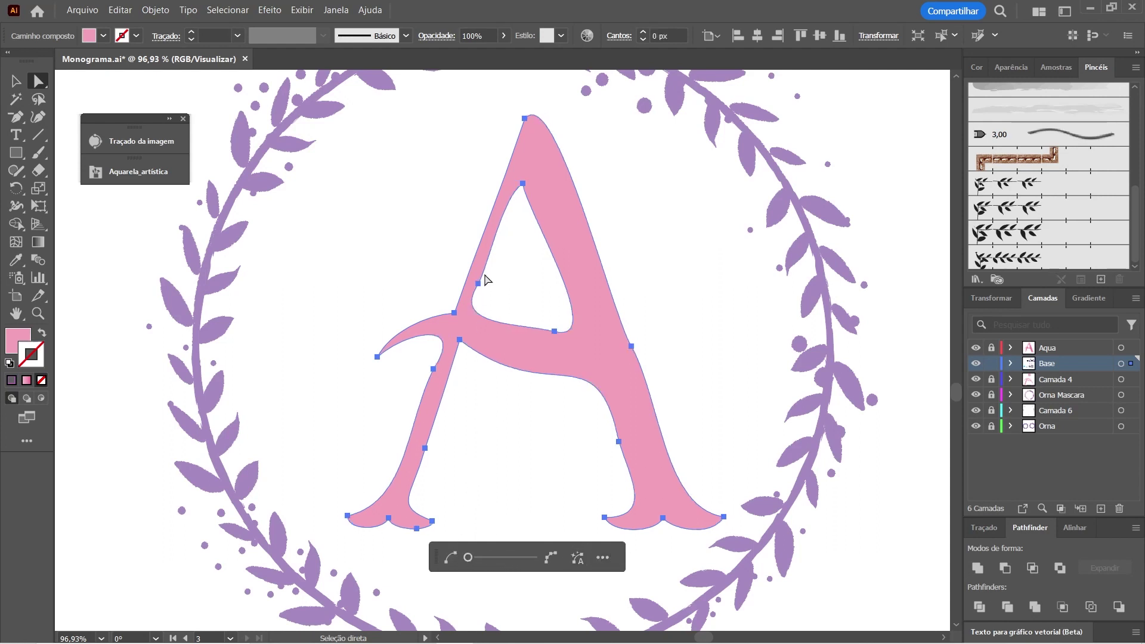
click(122, 407)
scroll(512, 293, up, 3)
Step: Adjust the anchors where the crossbar joins the stem, then reselect the whole A
click(420, 316)
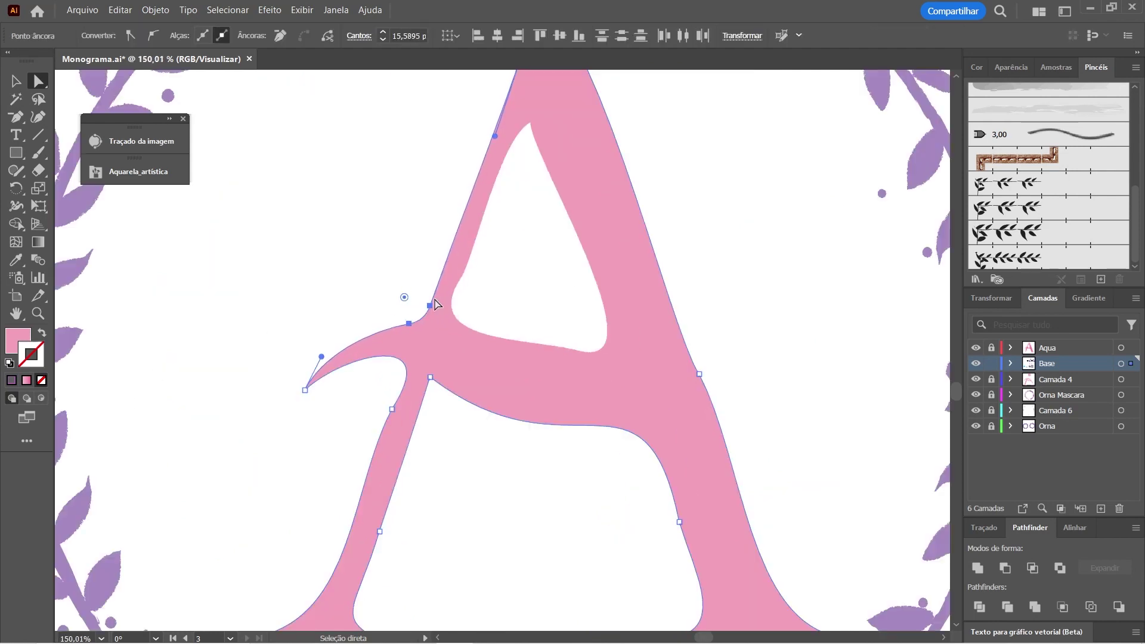
click(741, 281)
mouse_move(369, 420)
mouse_down()
mouse_move(341, 392)
mouse_move(340, 294)
mouse_up()
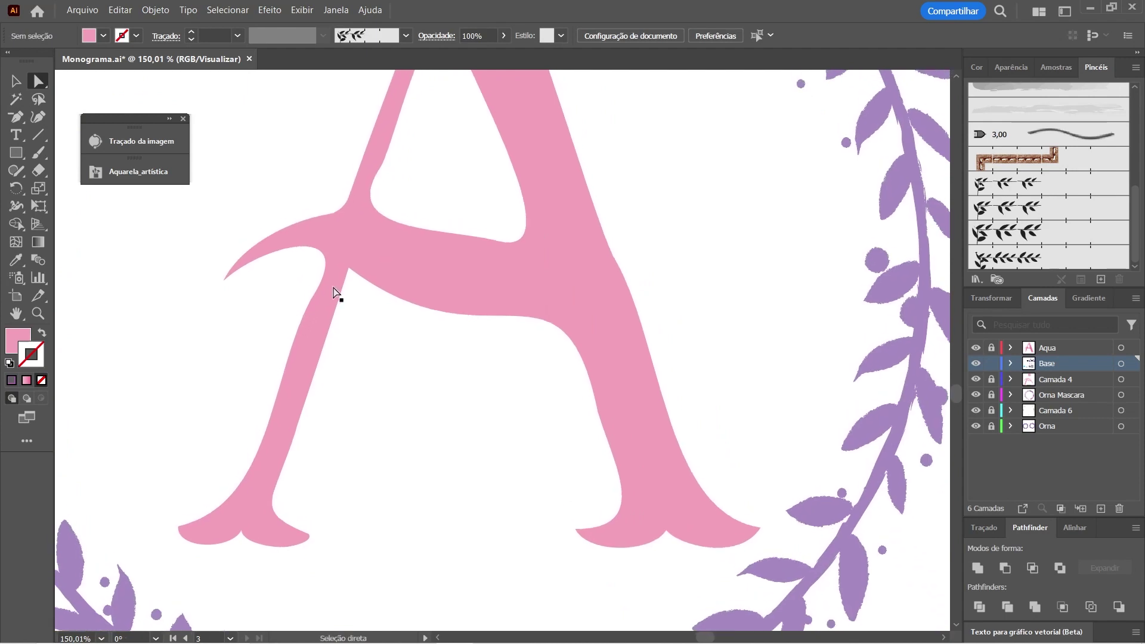
click(349, 267)
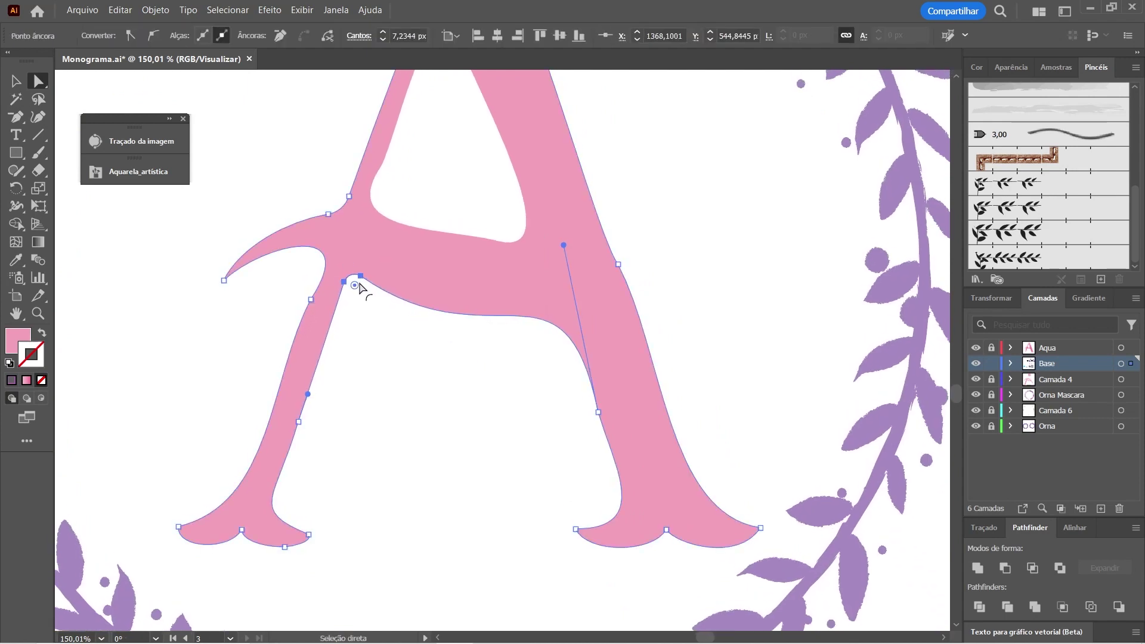
click(578, 450)
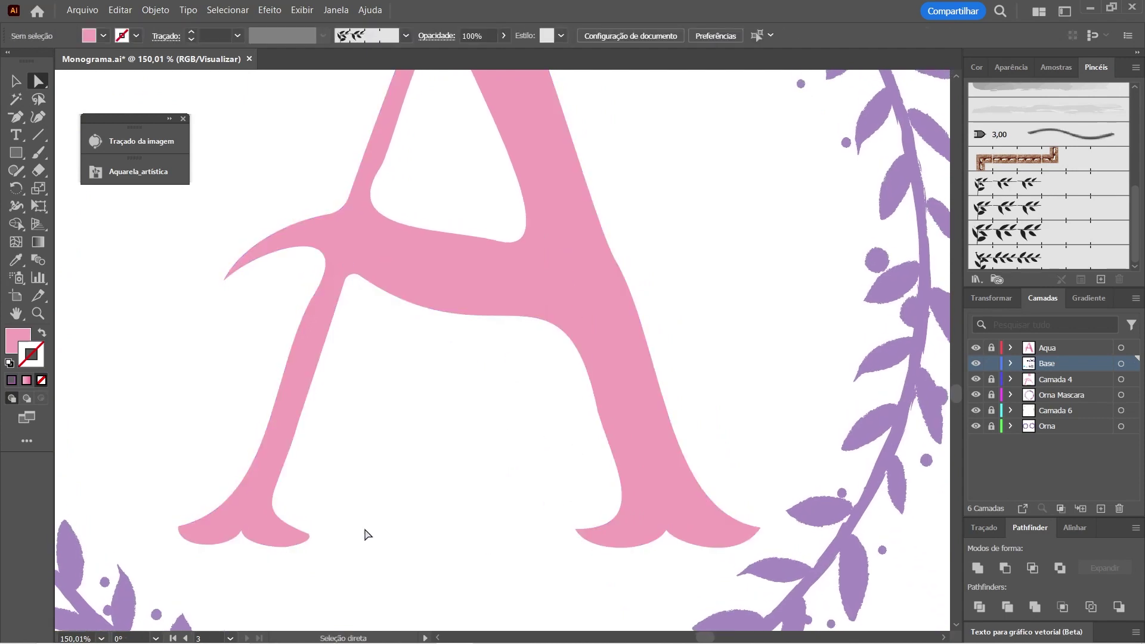
key(ctrl+0)
key(v)
key(ctrl+a)
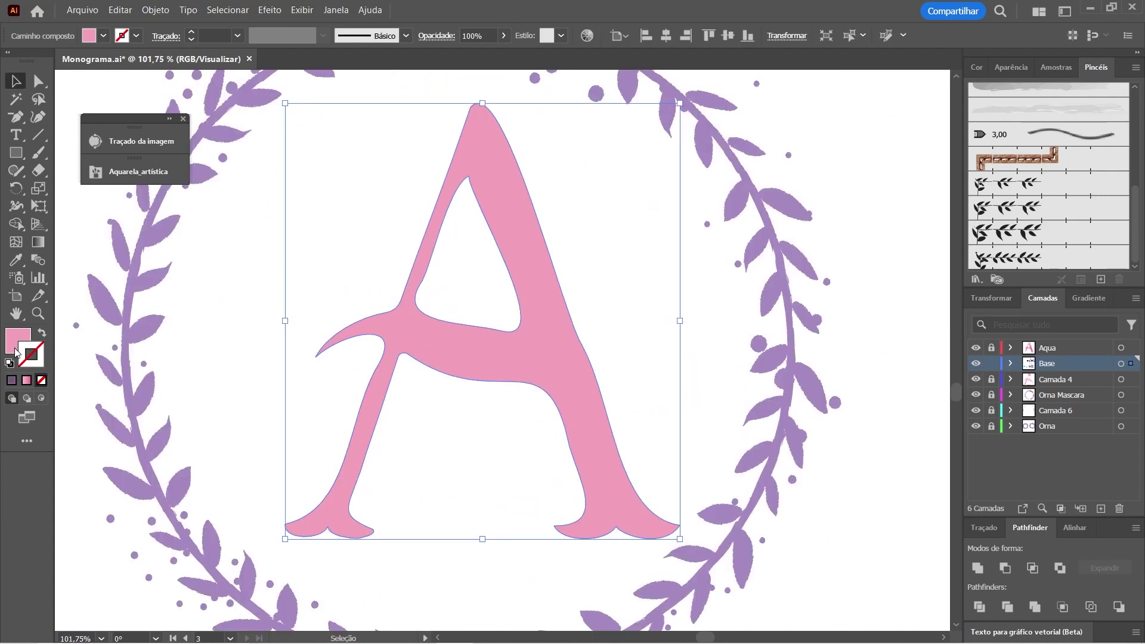
Step: Fill the A with black and stroke it with the 1 pt Cinza-escuro - Lápis brush
click(13, 354)
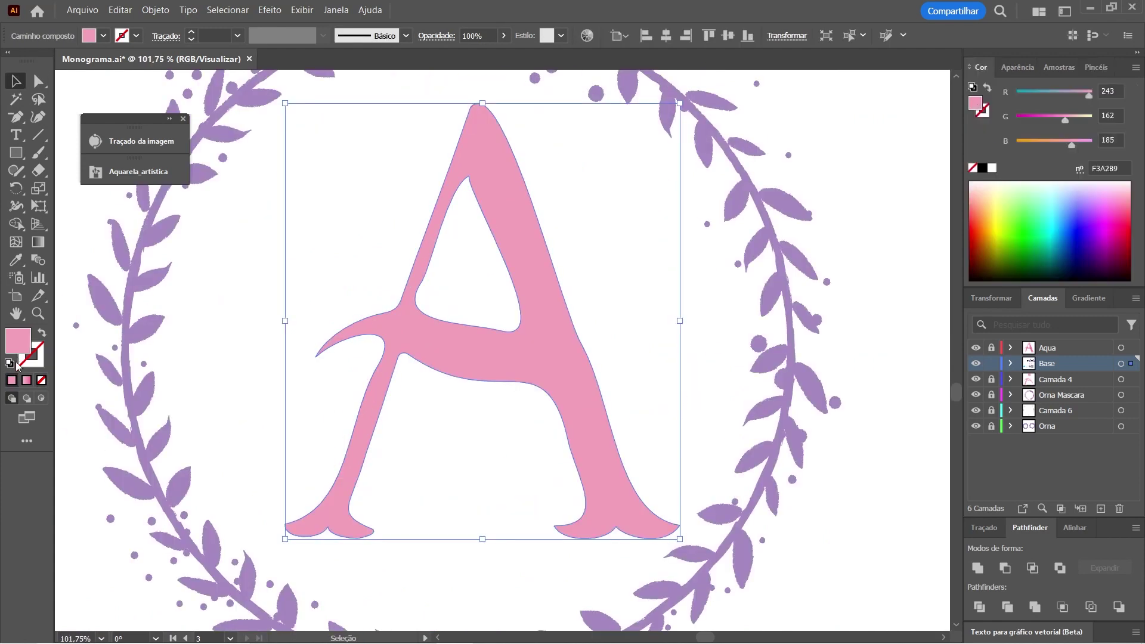
click(983, 168)
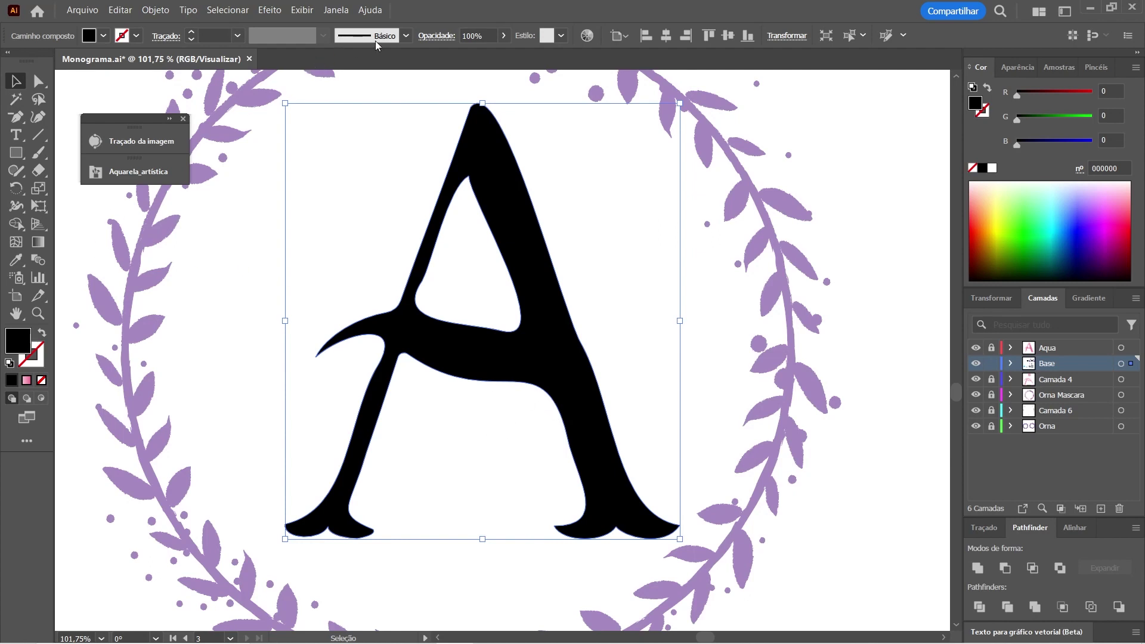
click(406, 36)
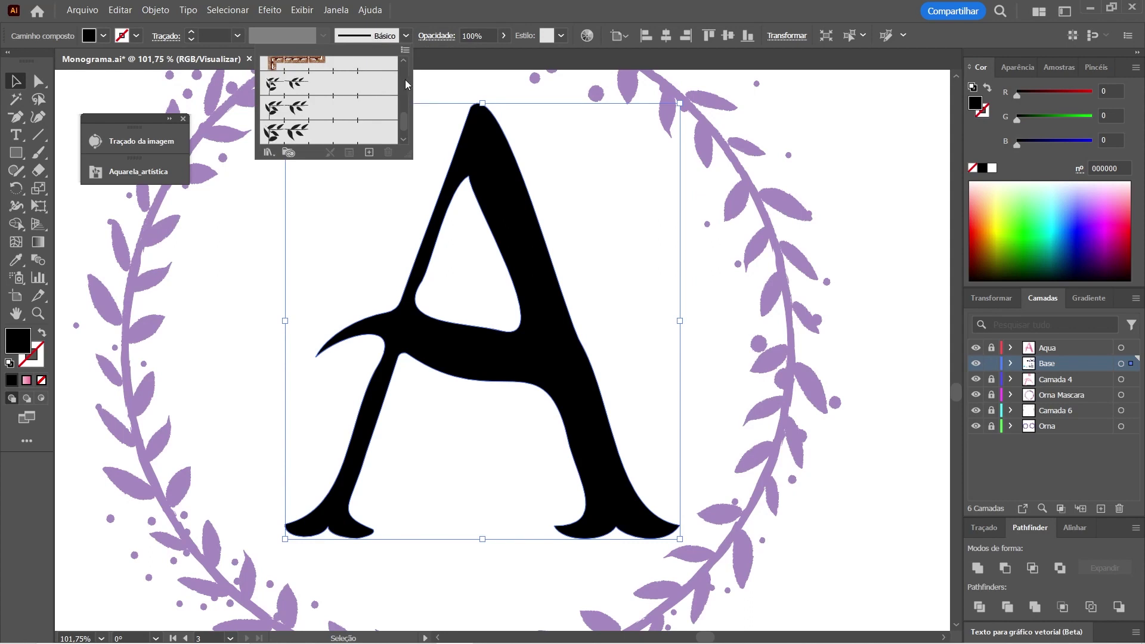
drag(406, 123, 406, 67)
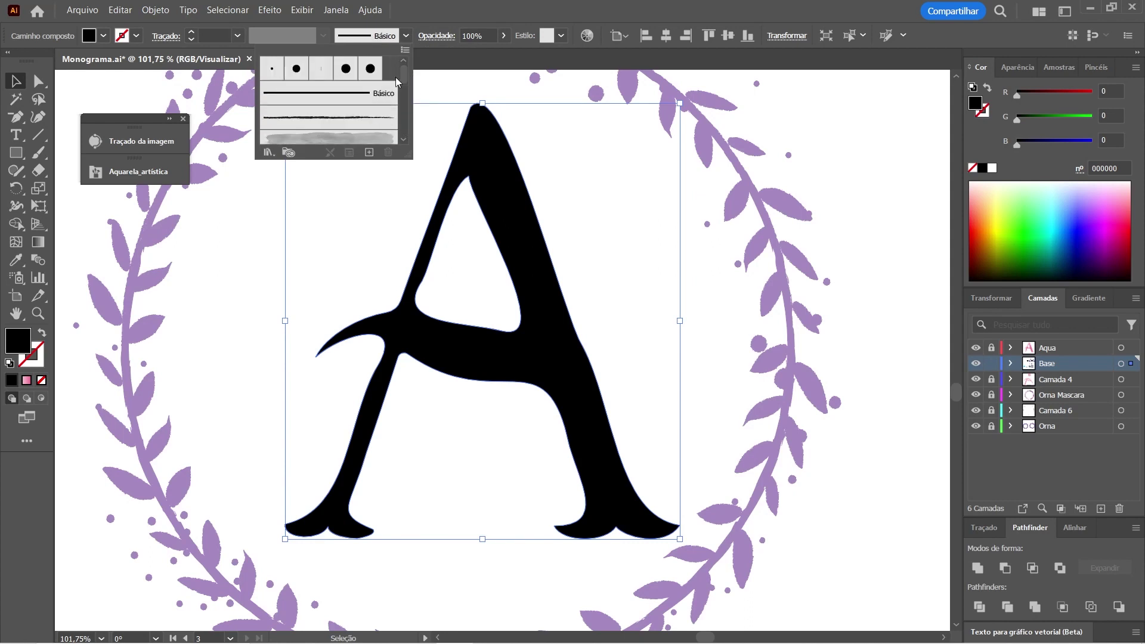
click(342, 118)
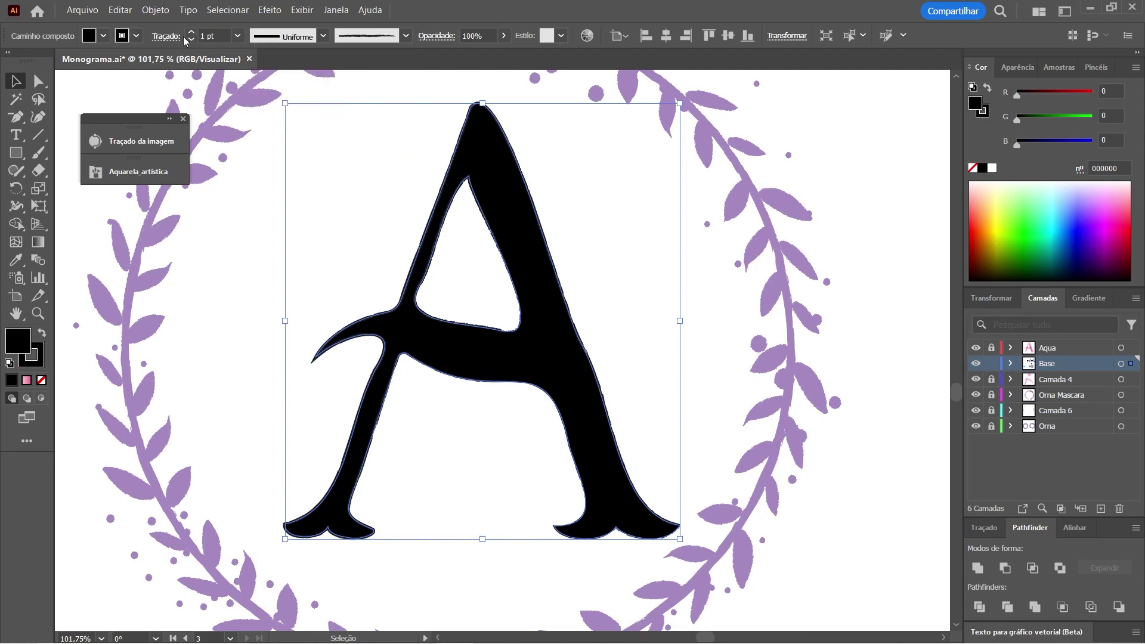
click(155, 10)
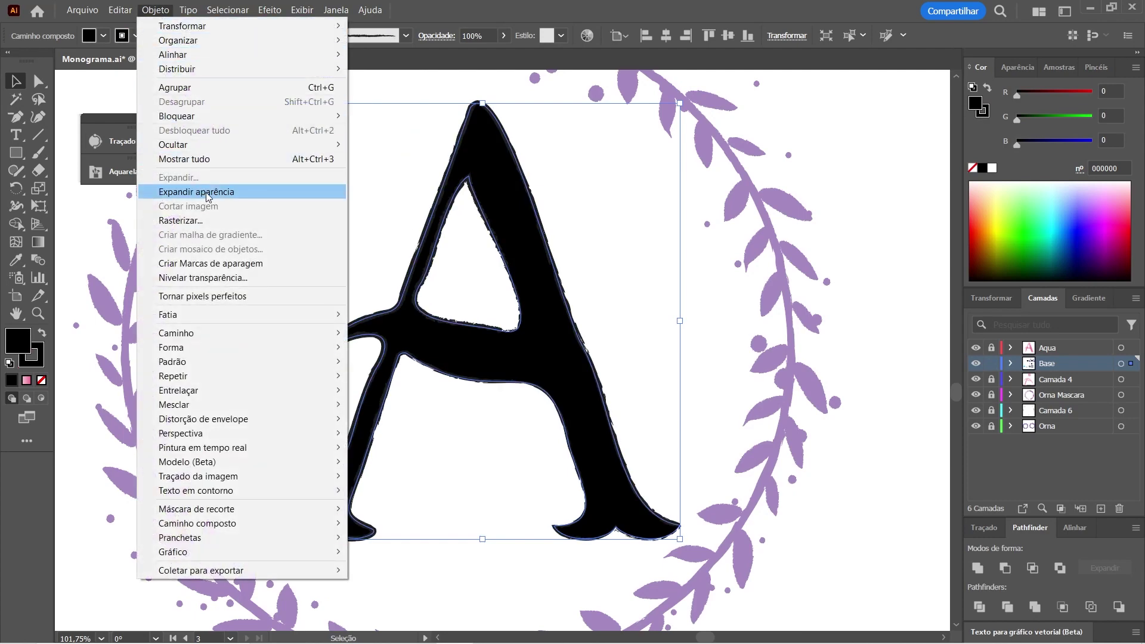
Step: Expand the A's appearance and outlines, then unite everything into one shape
click(208, 193)
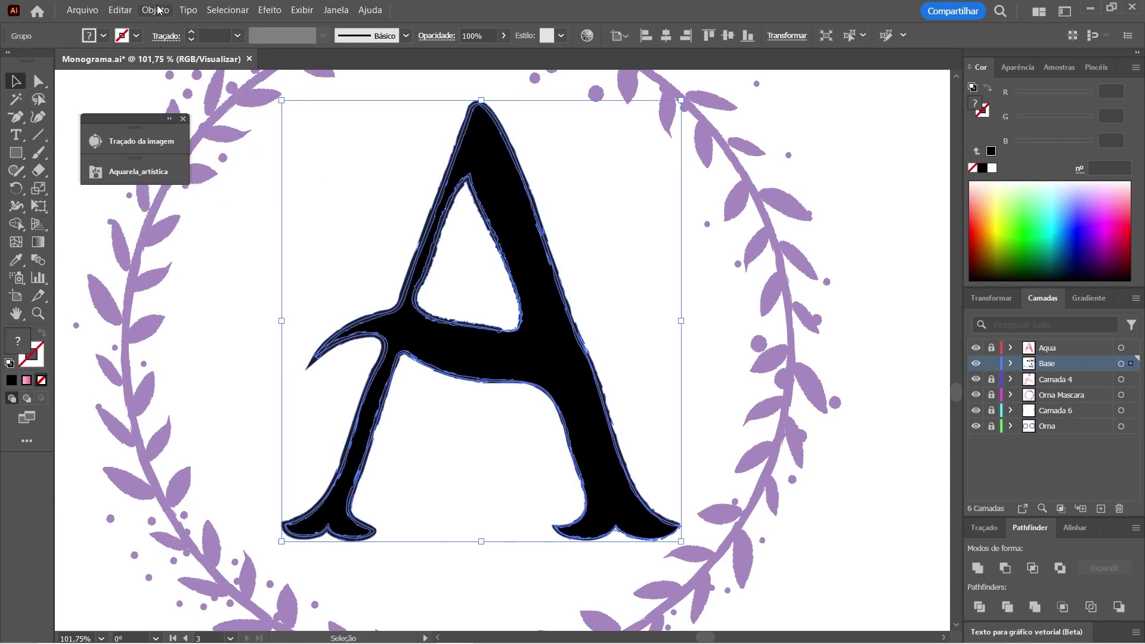
click(155, 10)
click(204, 177)
drag(1030, 528, 731, 181)
click(720, 222)
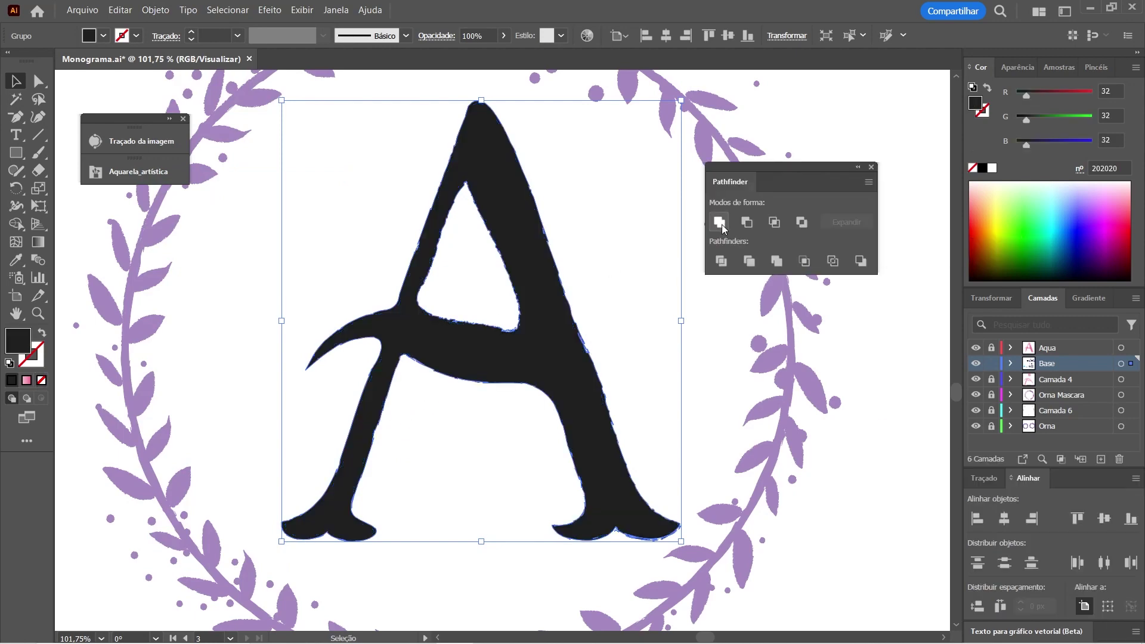
Step: Zoom in to inspect the A's rough inner edges, then reselect the merged A
click(457, 302)
key(z)
drag(418, 277, 623, 377)
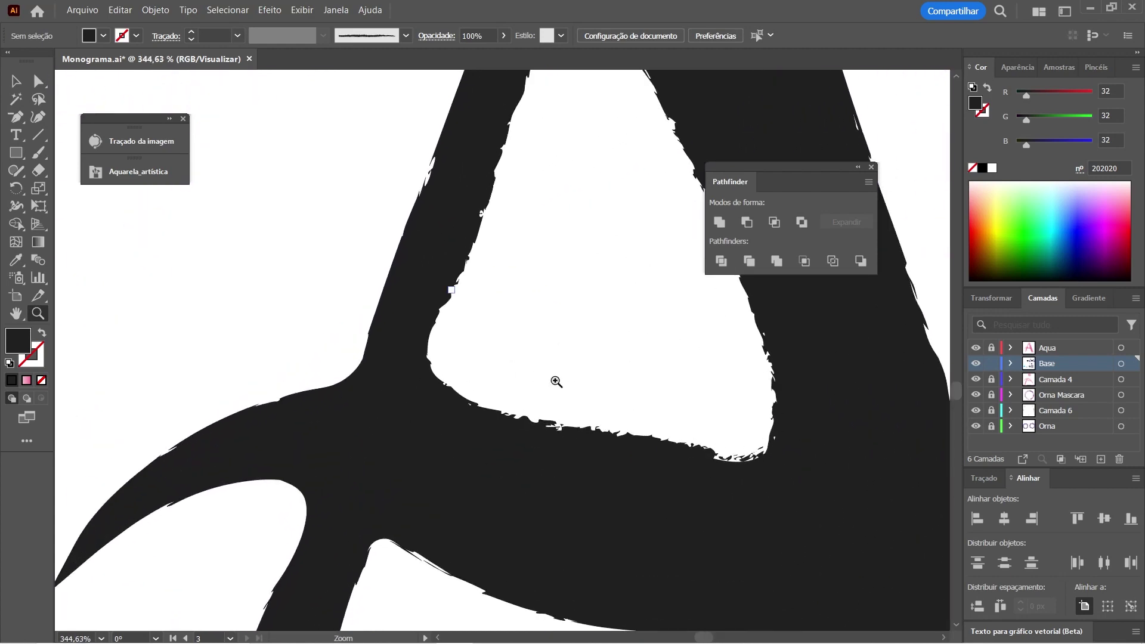
drag(538, 377, 498, 383)
key(v)
click(512, 358)
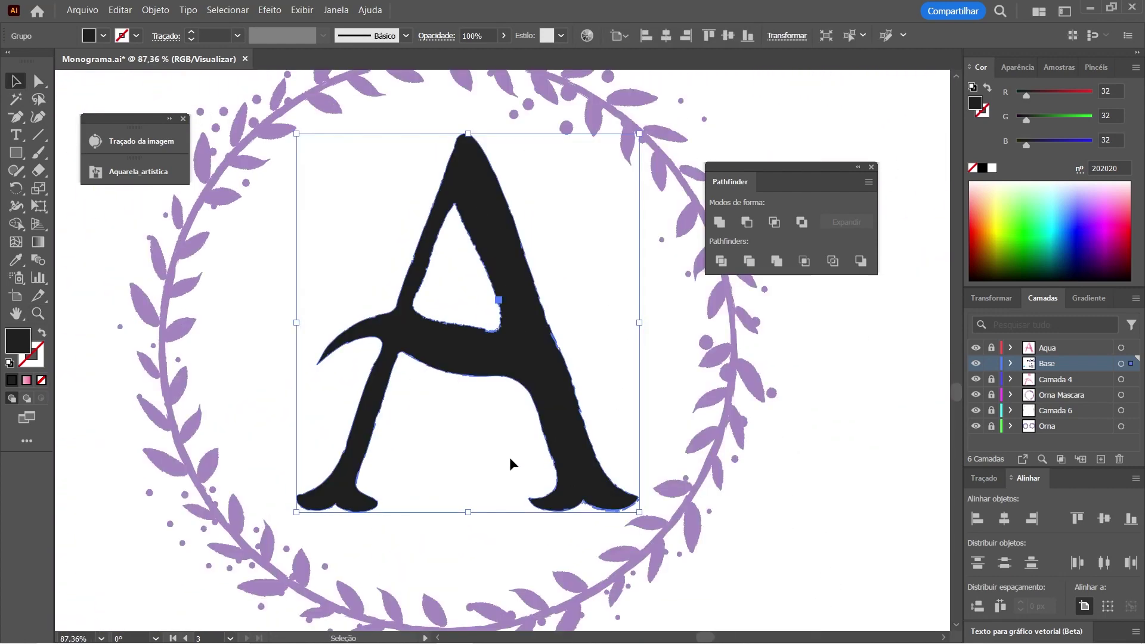
Step: Apply a -90° pink linear gradient to the A, pale at top and deep pink at bottom
click(27, 380)
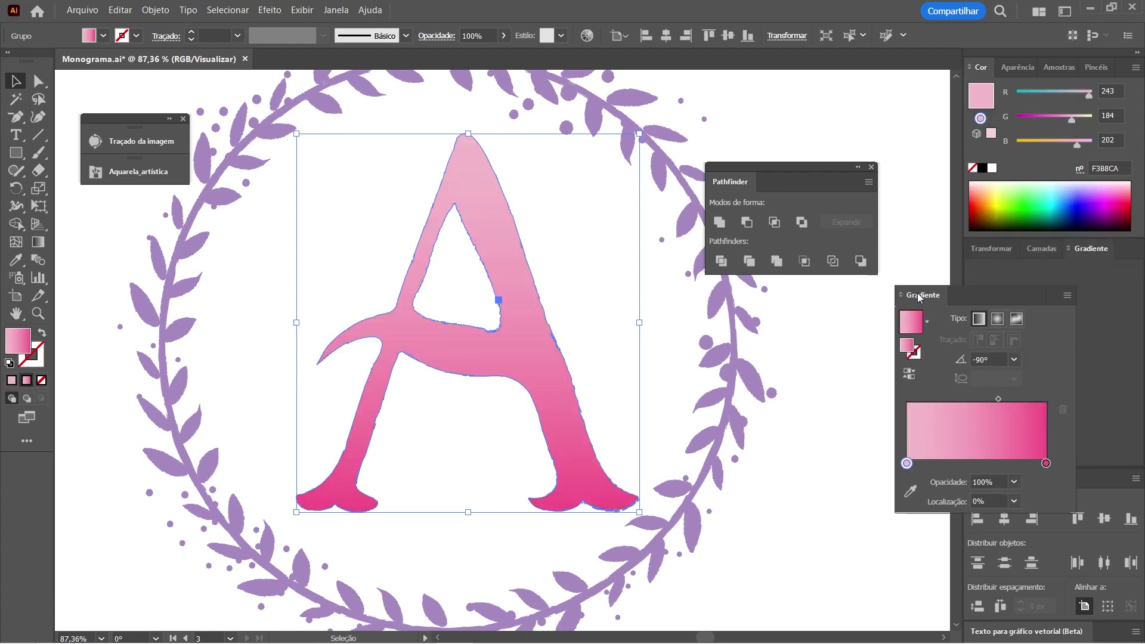
drag(1081, 250, 704, 301)
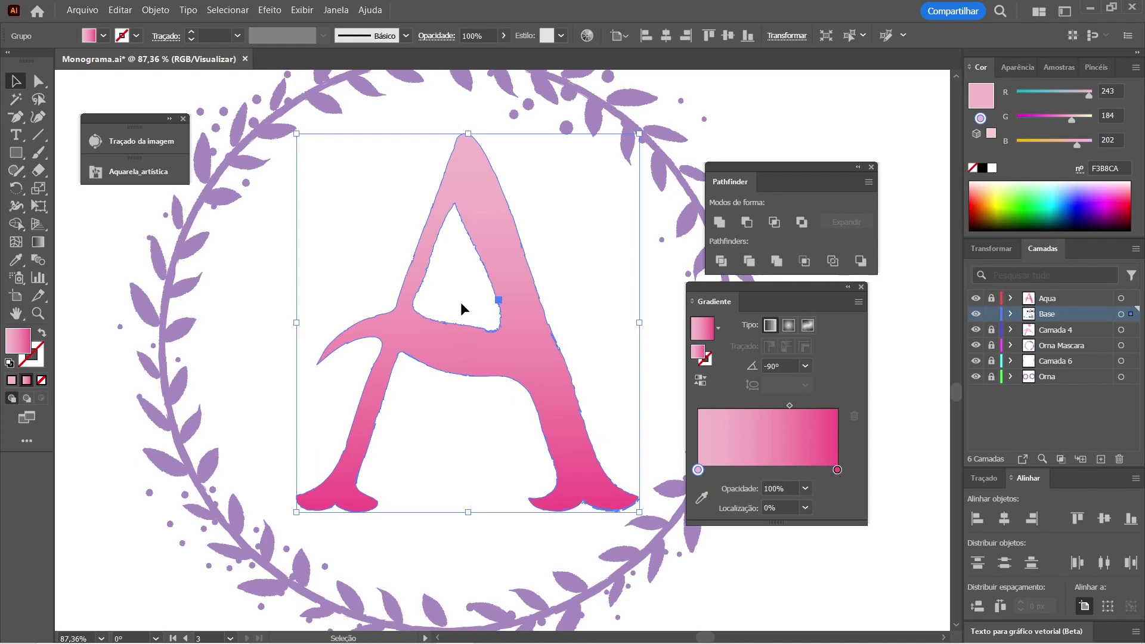
key(g)
mouse_move(521, 158)
mouse_down()
mouse_move(521, 397)
mouse_move(541, 481)
mouse_up()
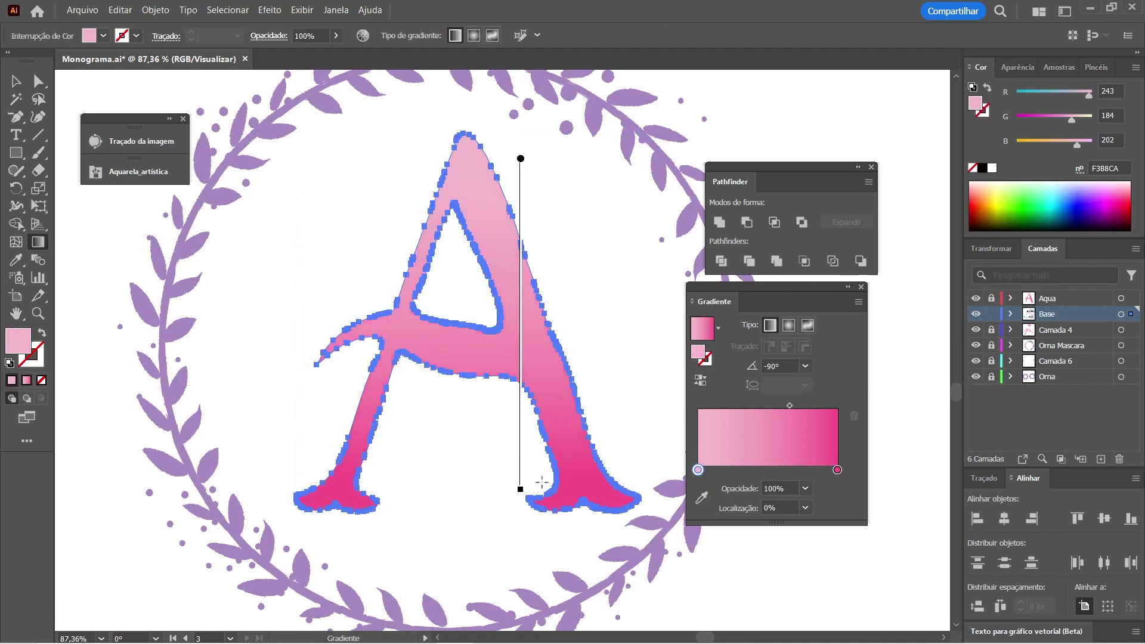
key(v)
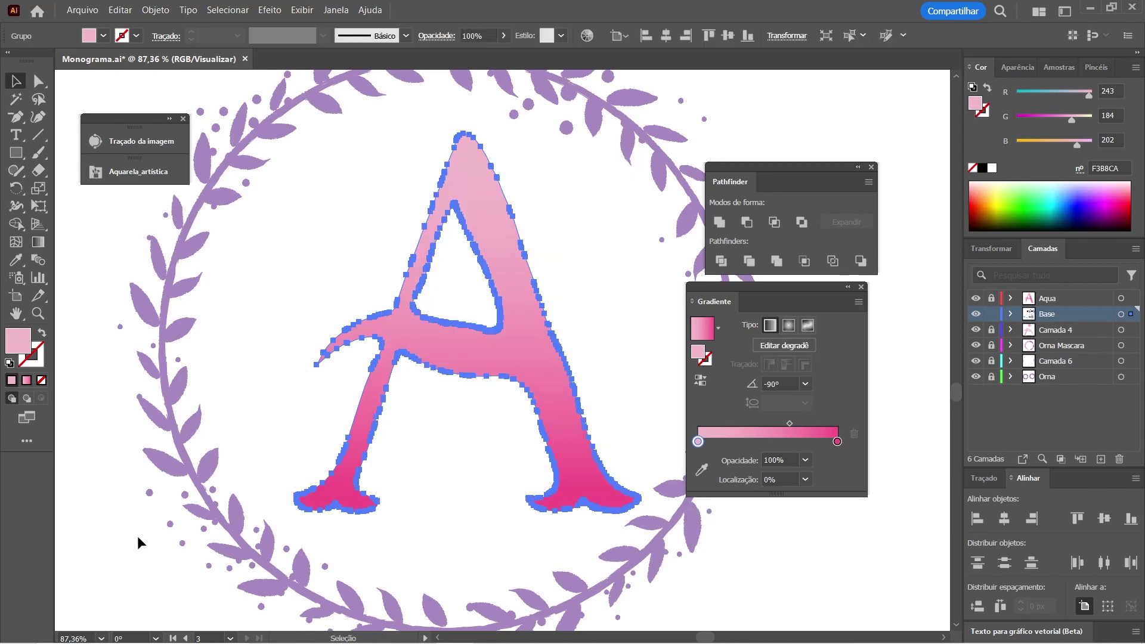
click(141, 542)
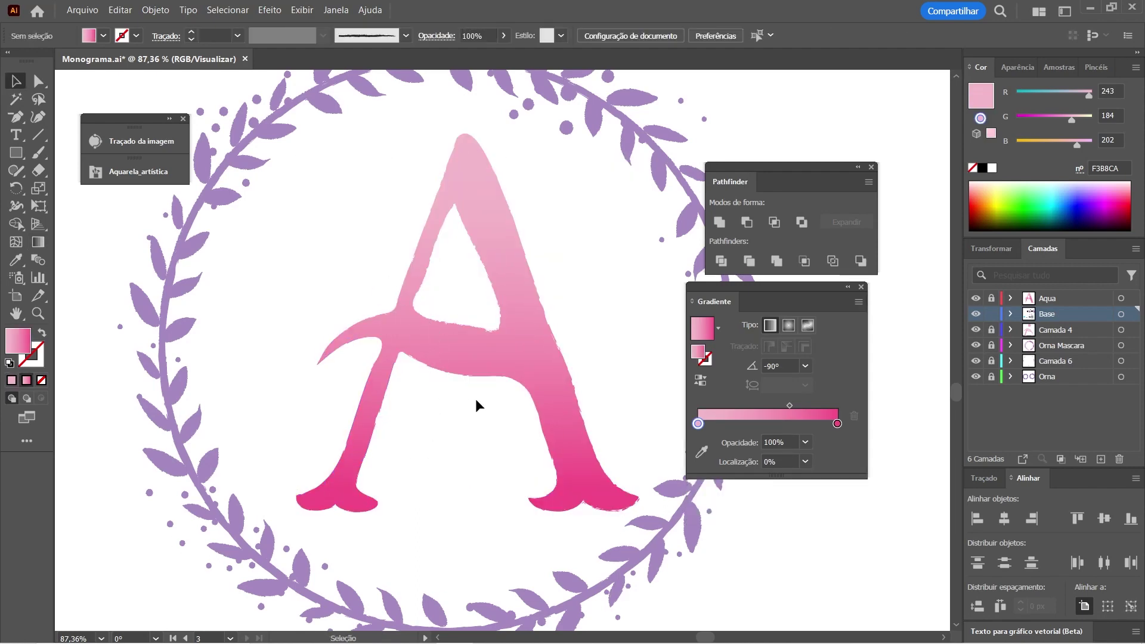
key(a)
click(503, 377)
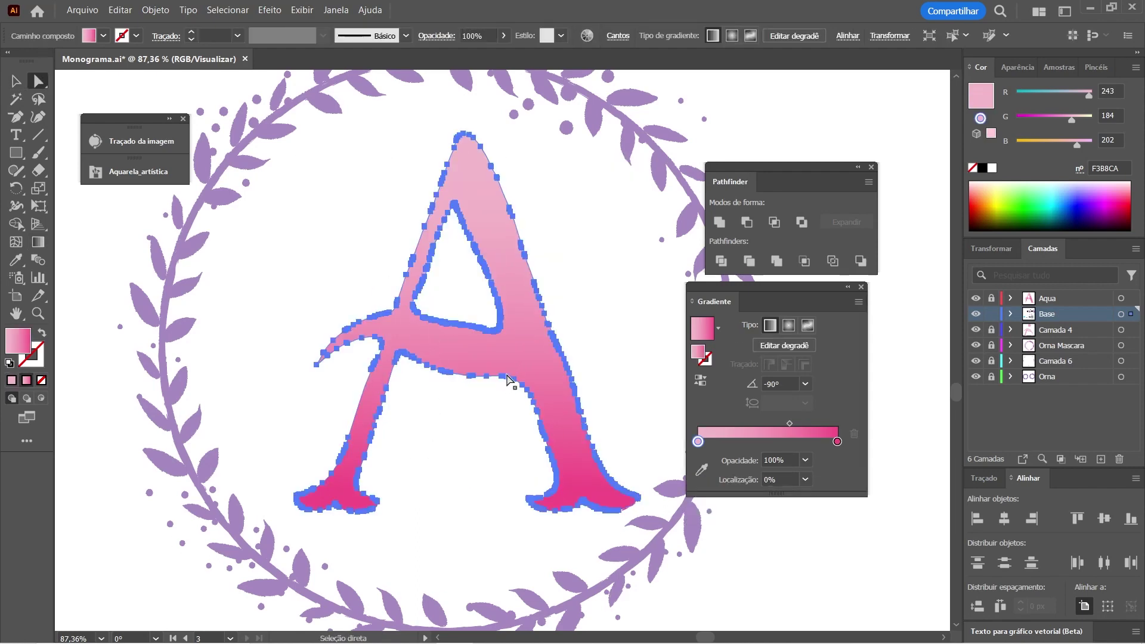
Step: Temporarily hide the pink A to reveal what lies beneath it
key(g)
key(v)
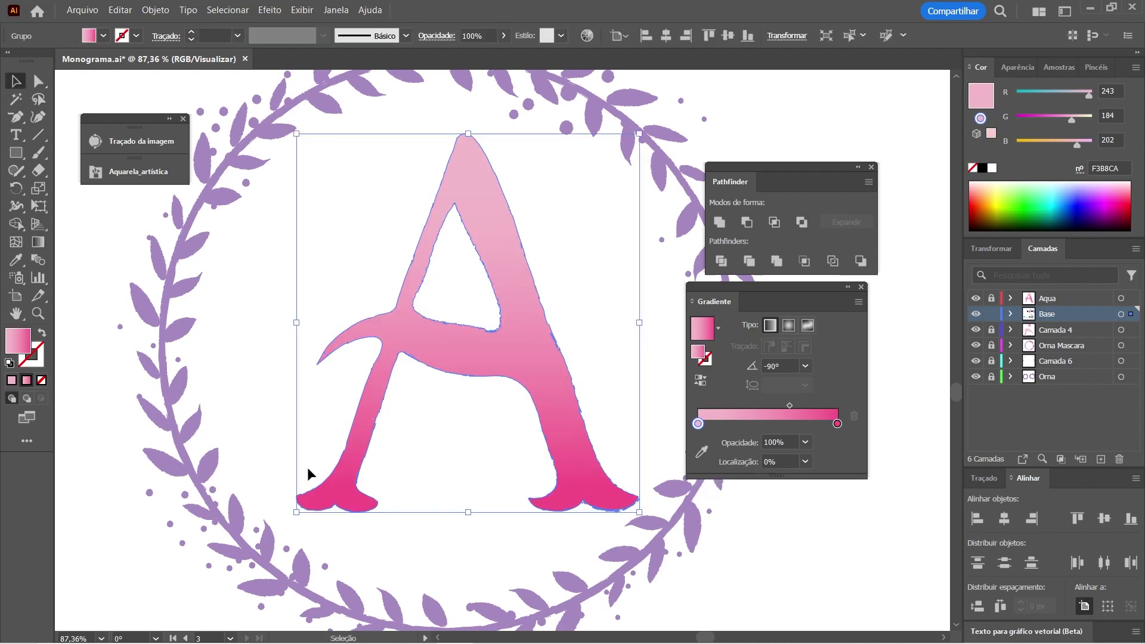
key(a)
click(106, 527)
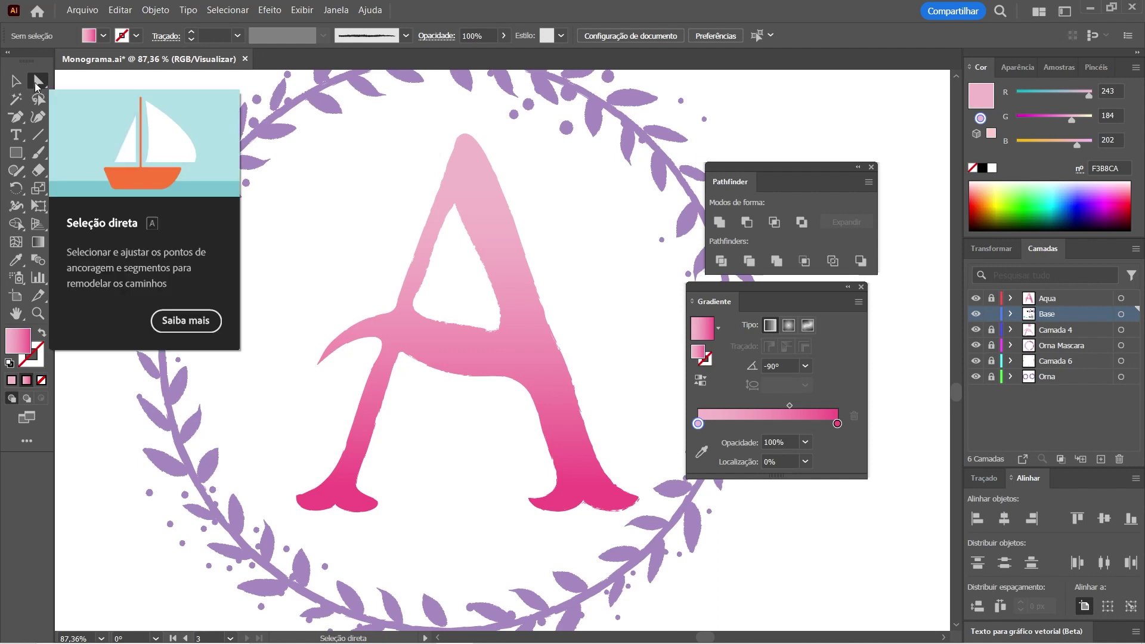
click(525, 358)
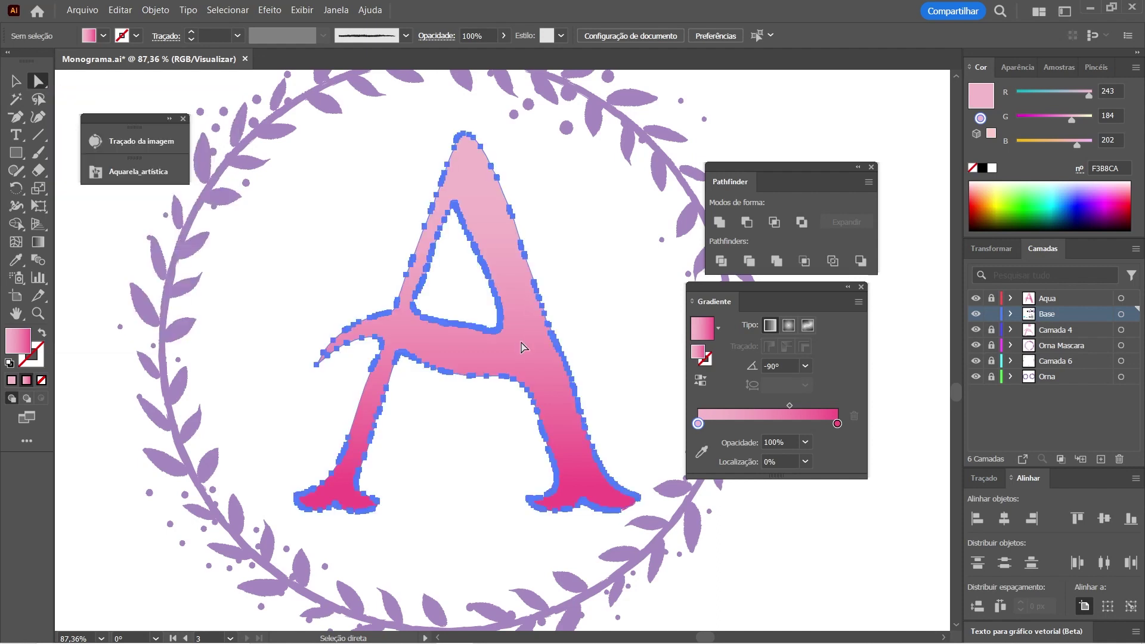
key(v)
key(Delete)
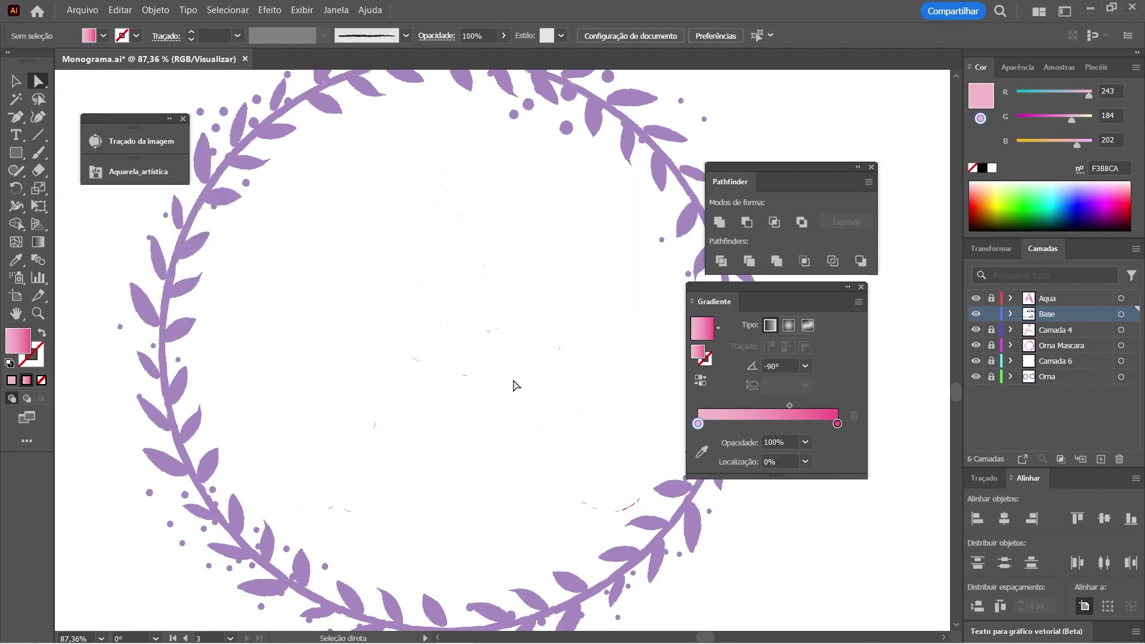
Step: Check the wreath for leftover fragments, then show the pink A again
key(v)
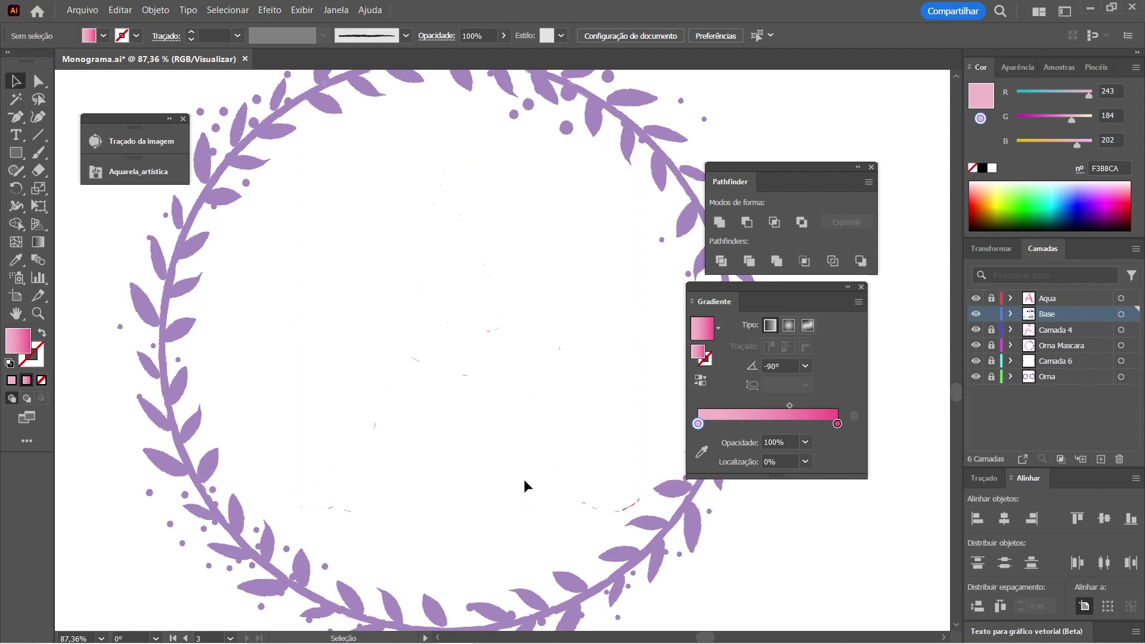
key(z)
drag(472, 340, 627, 416)
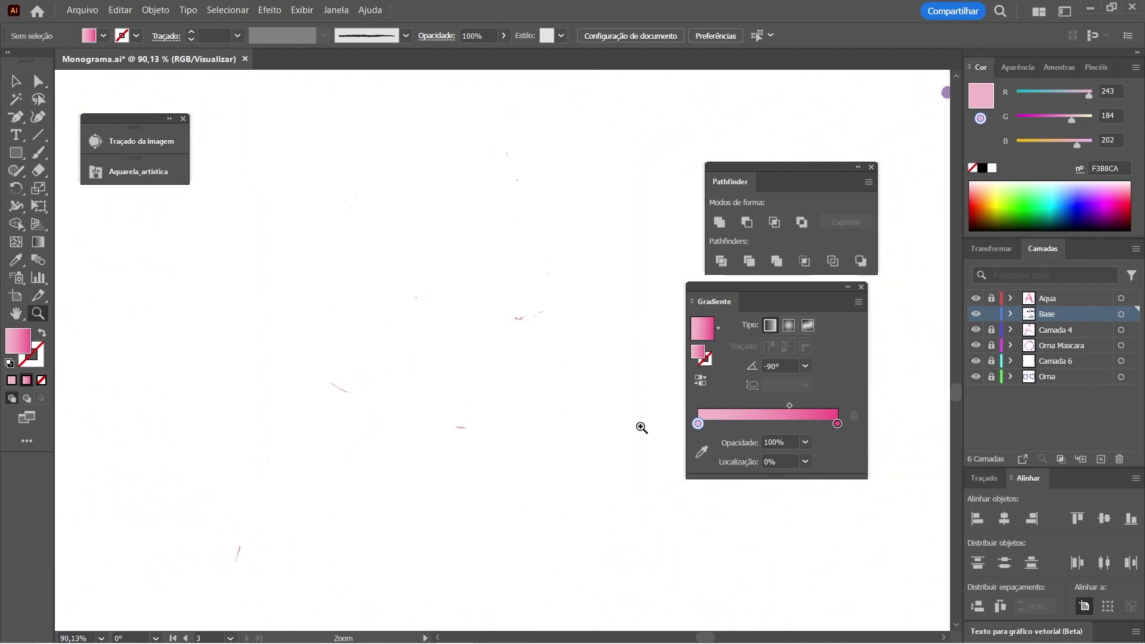
drag(538, 460, 446, 348)
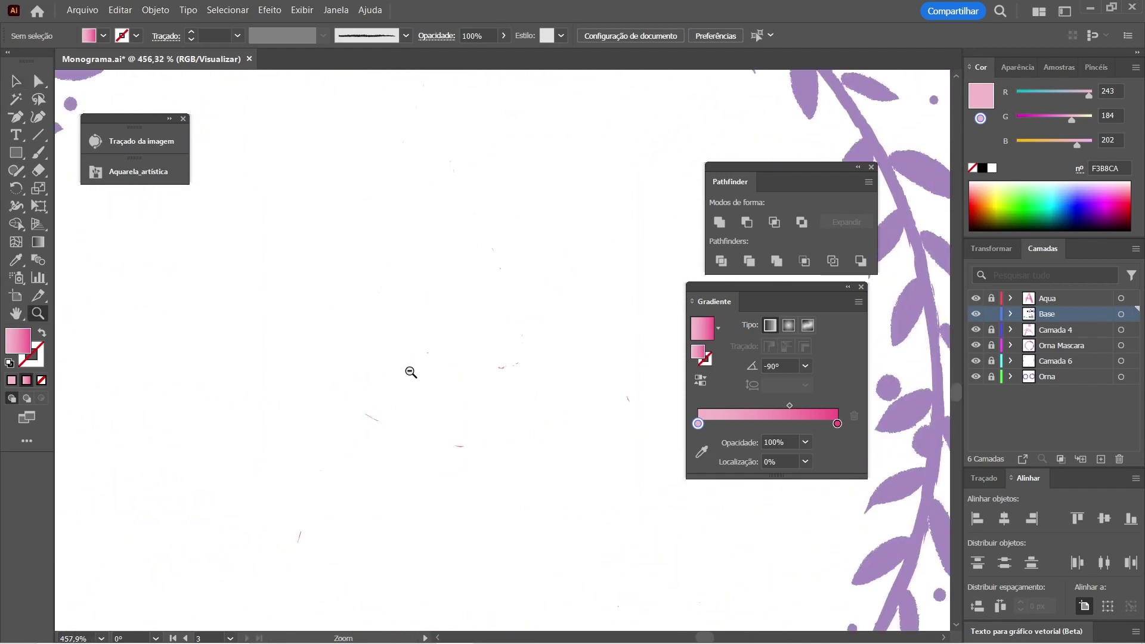
key(v)
drag(259, 174, 575, 468)
click(636, 532)
drag(263, 194, 603, 506)
click(602, 508)
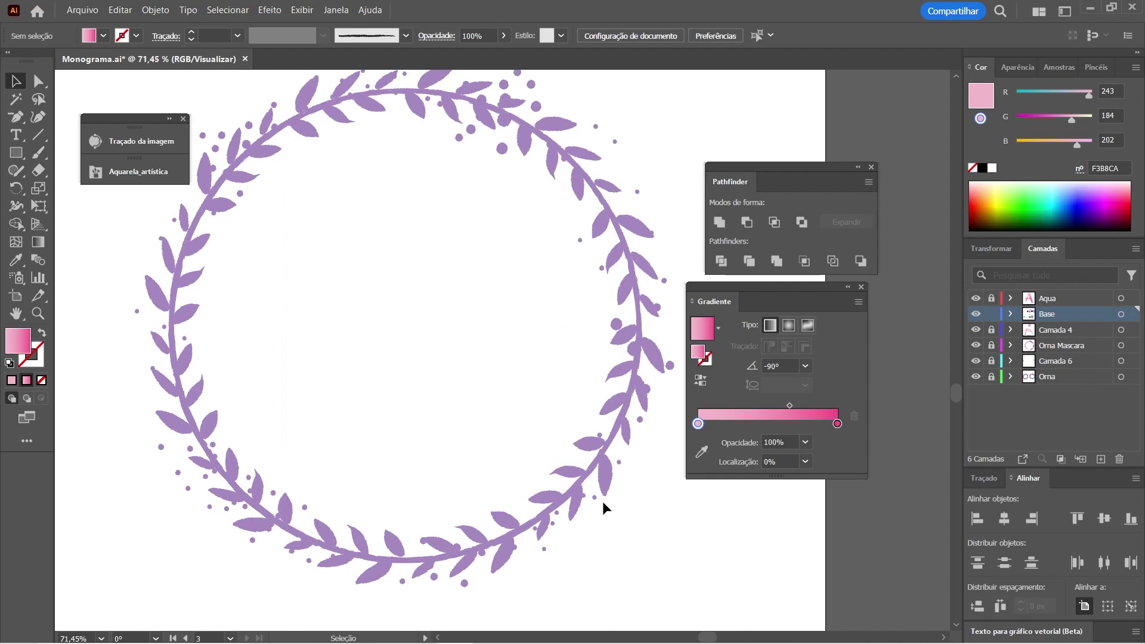
click(427, 381)
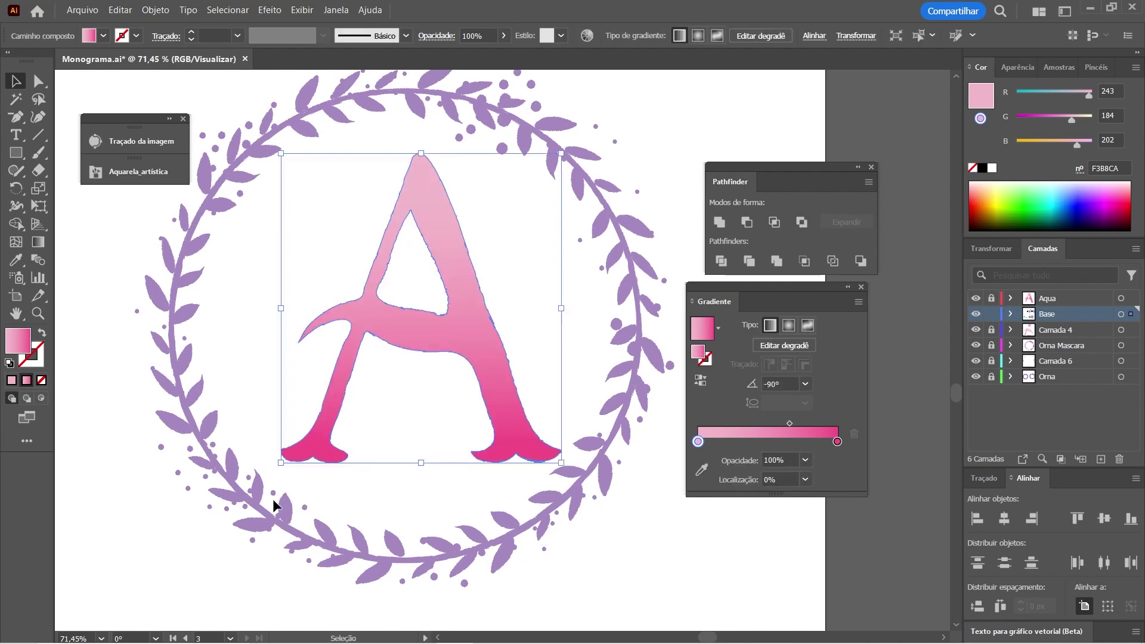
Step: Nudge the pink A left, lock the Base layer and select the A on Aqua
key(shift+Left)
key(shift+Left)
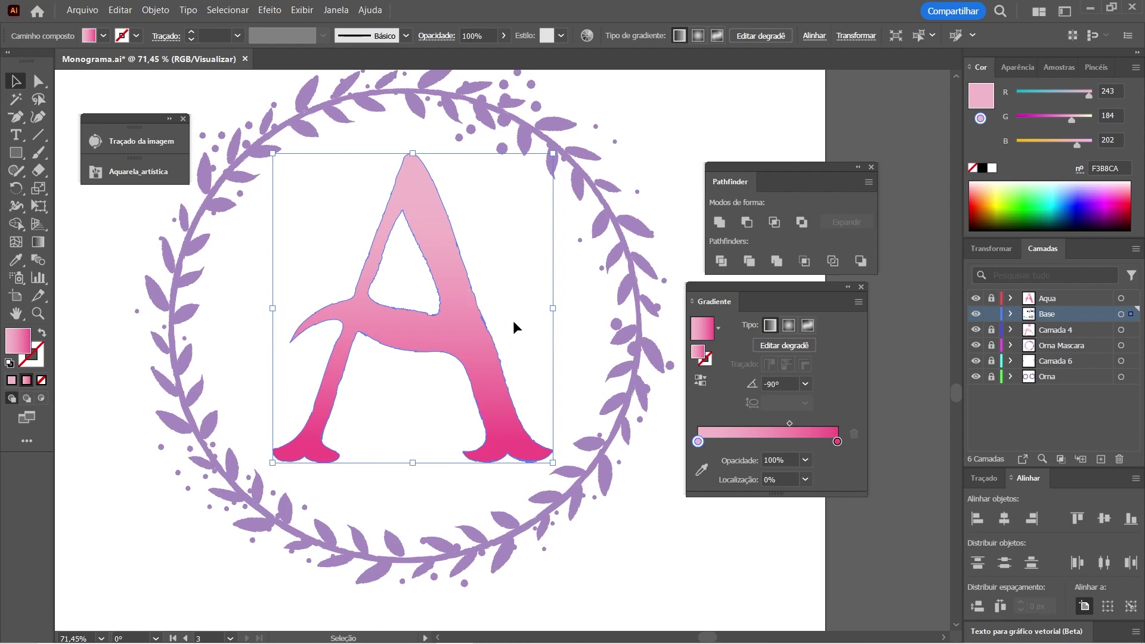
scroll(506, 314, up, 1)
click(992, 313)
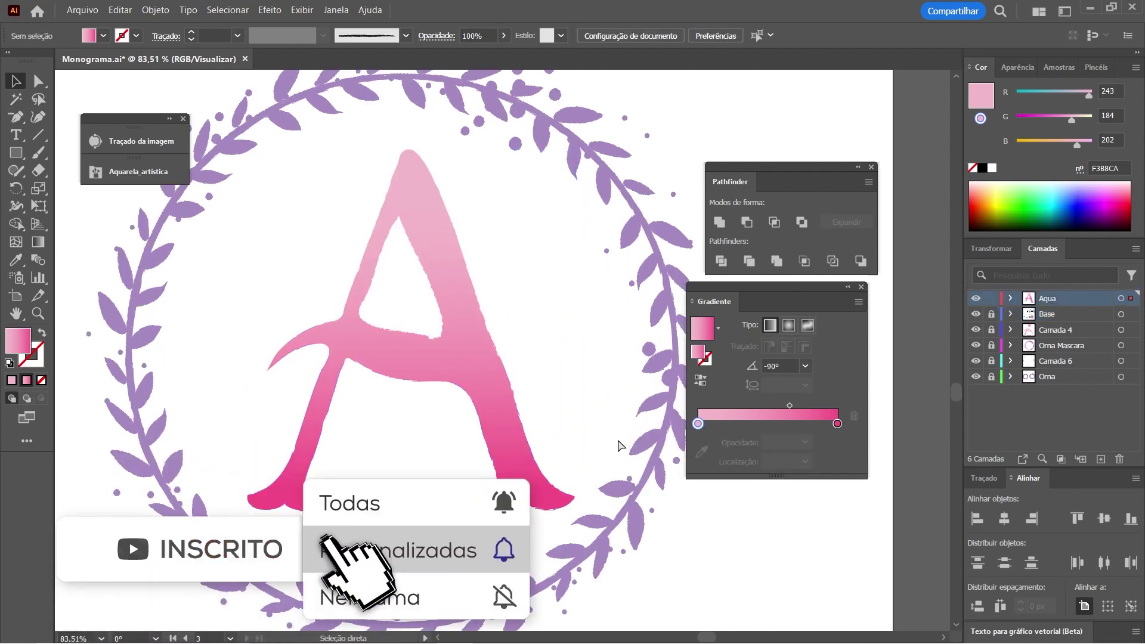
click(490, 334)
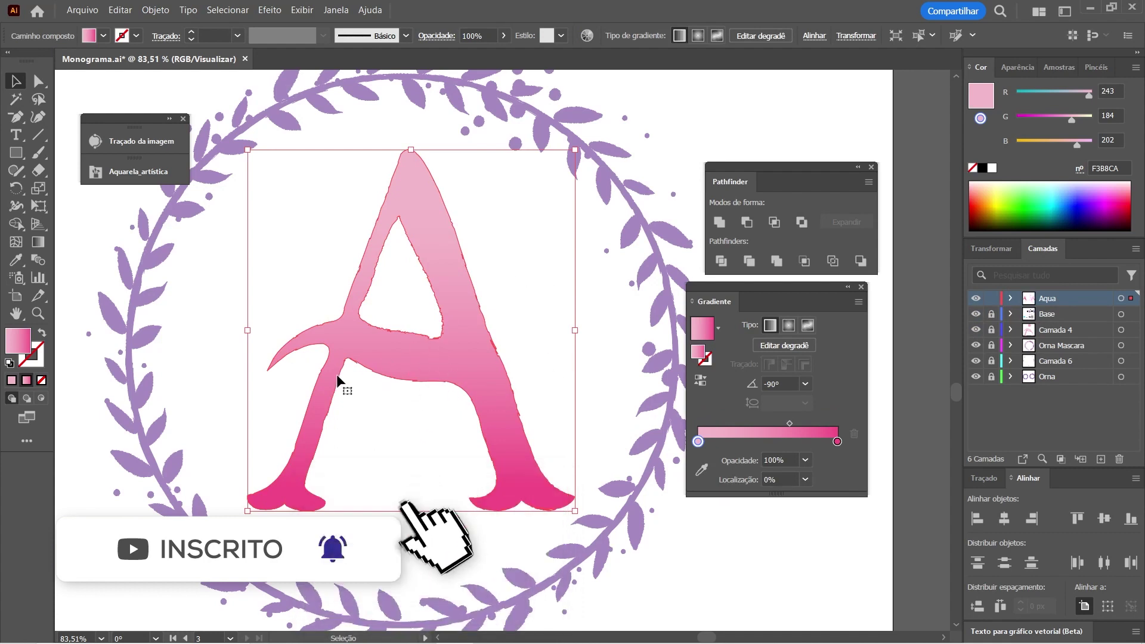
click(1135, 248)
Step: Set the Layers panel options to Show Layers Only
click(1004, 587)
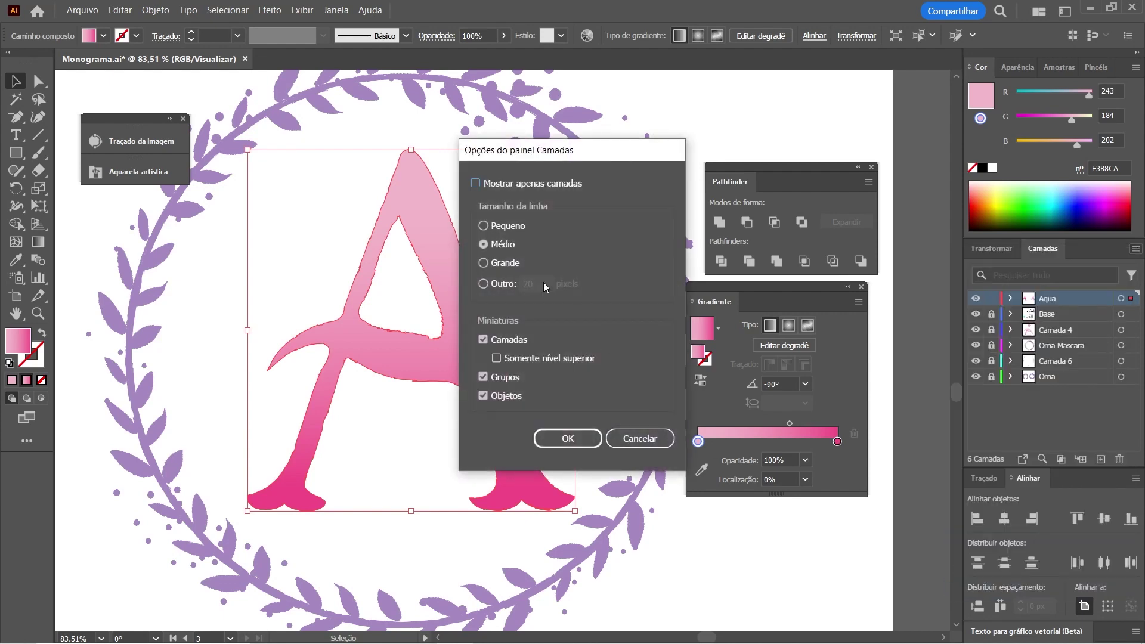
click(524, 184)
click(570, 438)
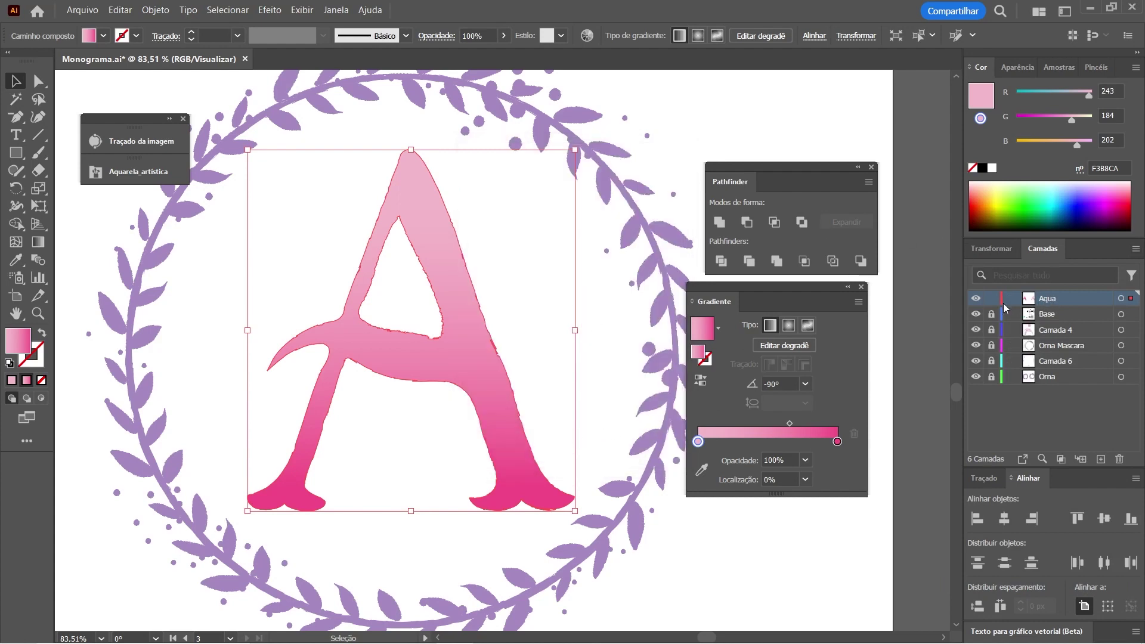
Step: Rename the Aqua layer to Aqua Mascara and deselect the A
double_click(1048, 298)
text(cara)
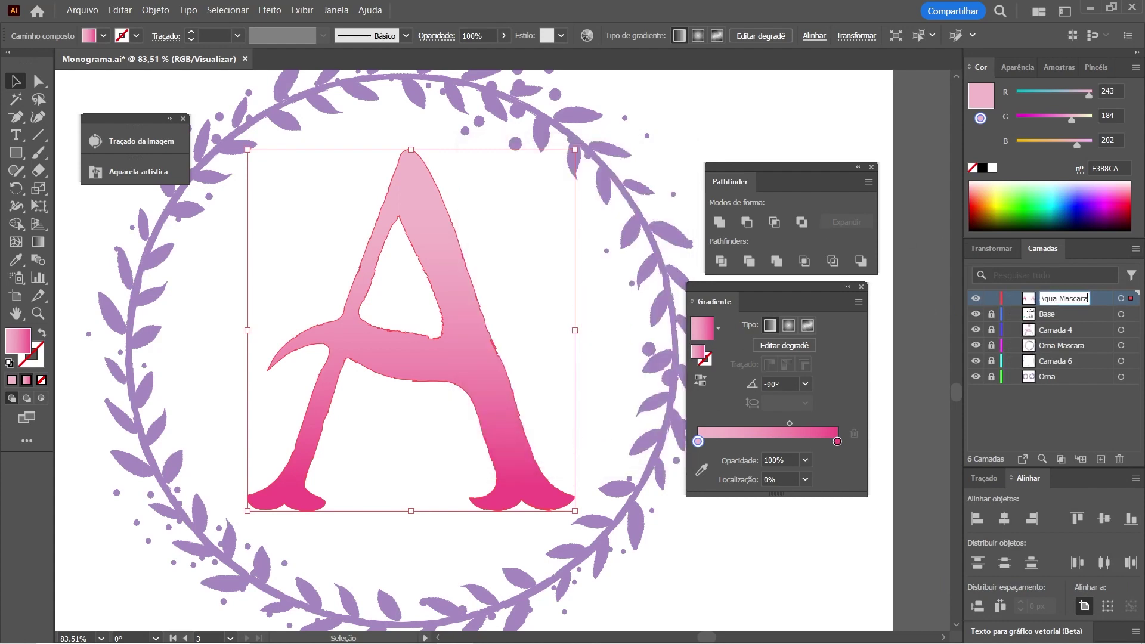
key(Return)
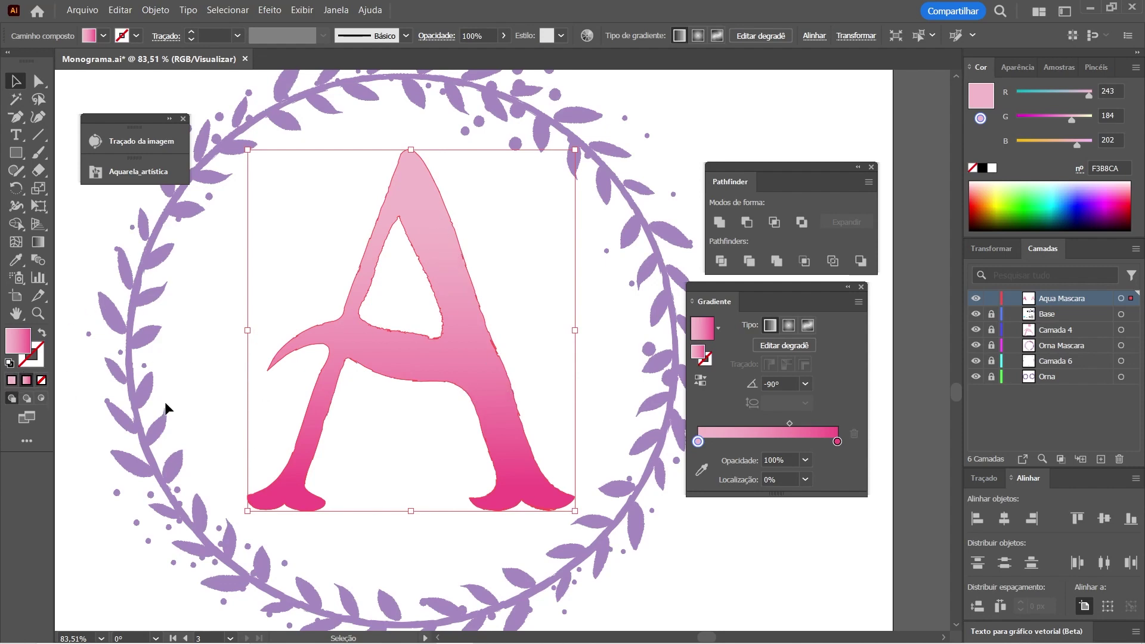
click(41, 399)
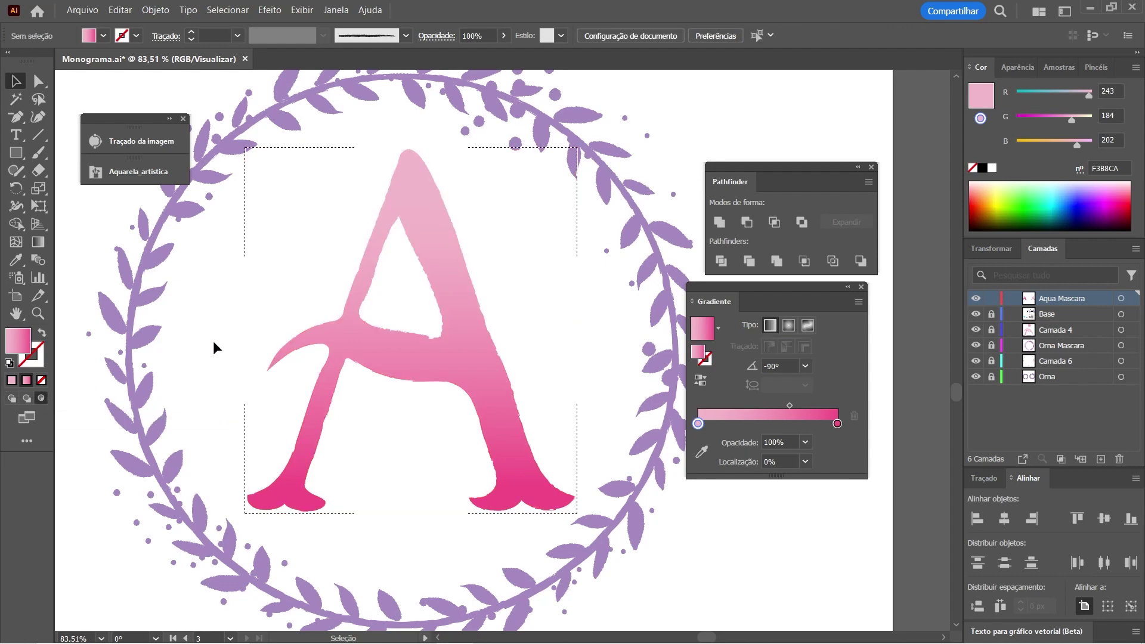
Step: Set the A outline's fill to None and dock the Pathfinder and Gradient panels
click(480, 308)
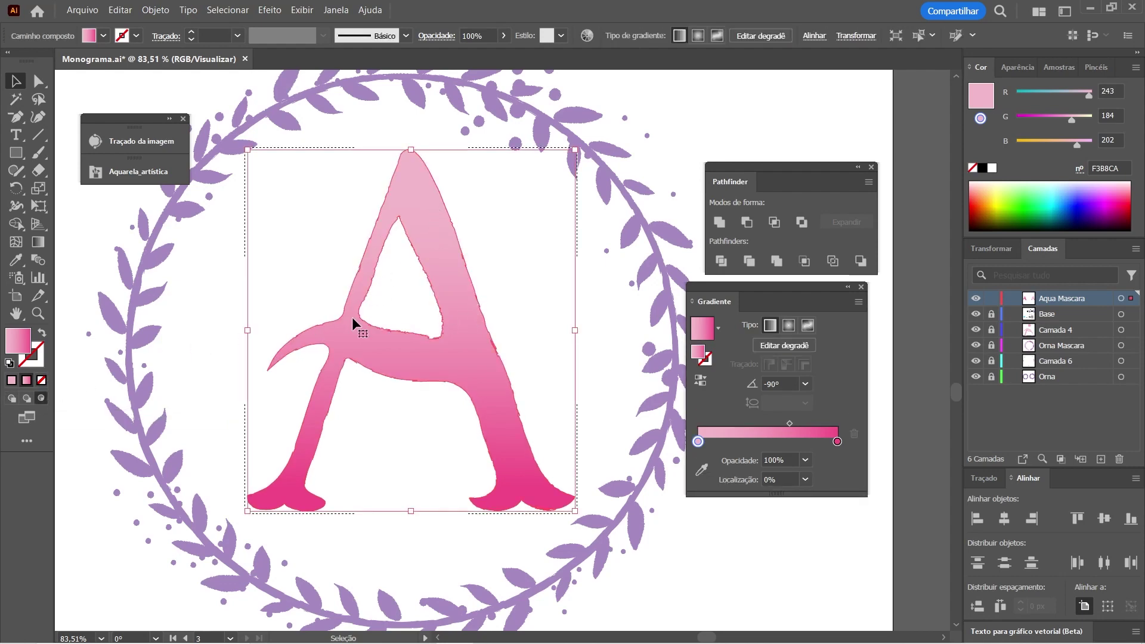
click(43, 381)
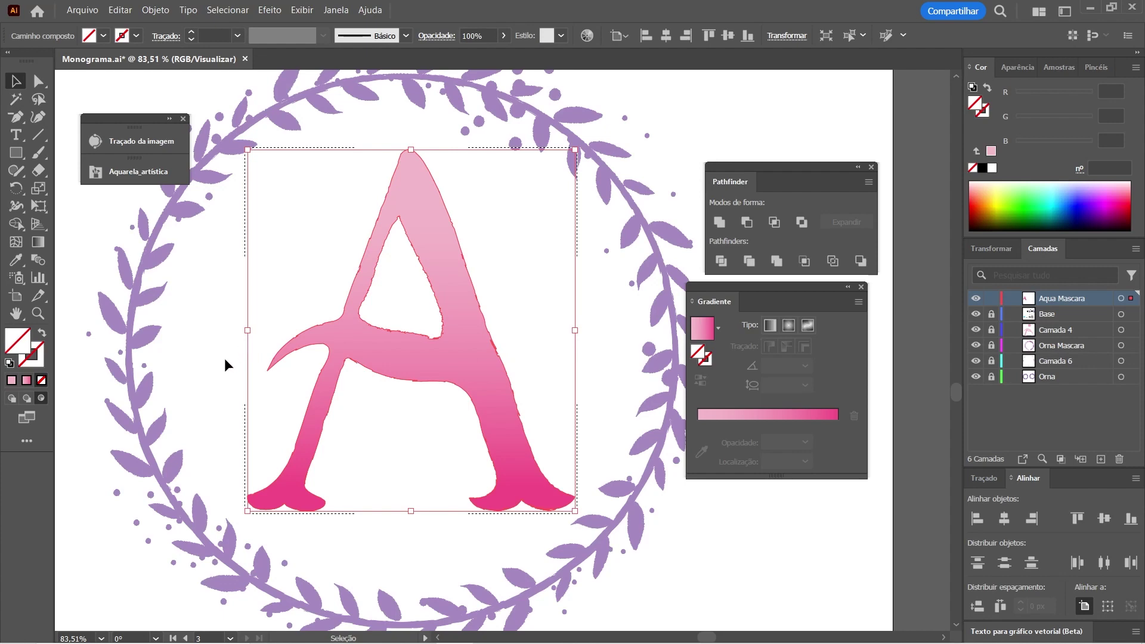
click(205, 381)
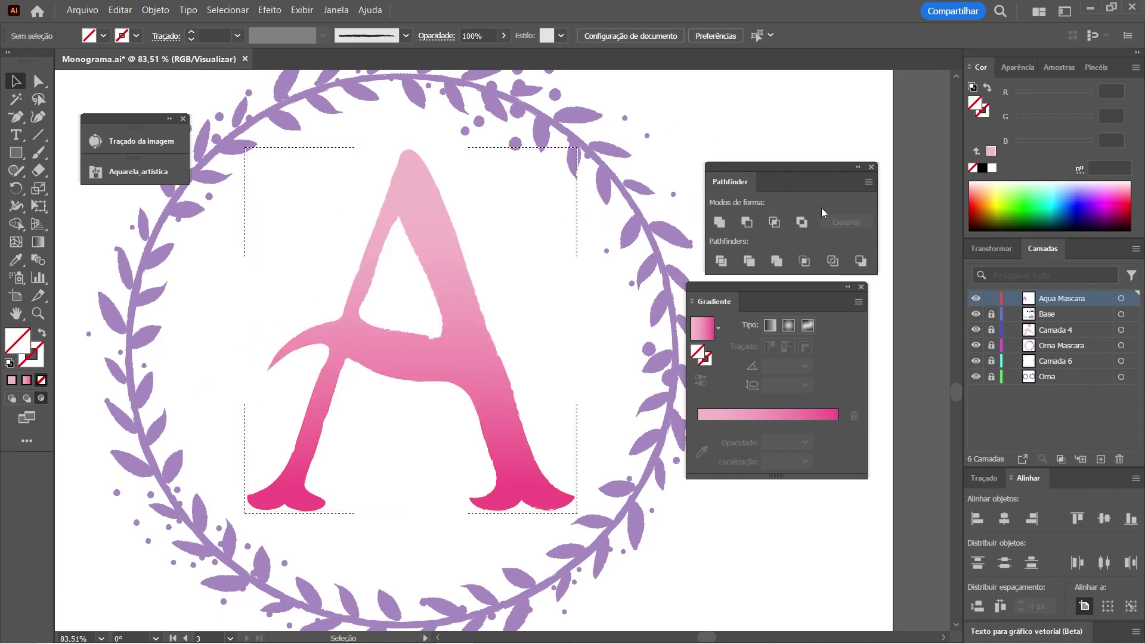
drag(829, 173, 1070, 527)
drag(776, 287, 1090, 248)
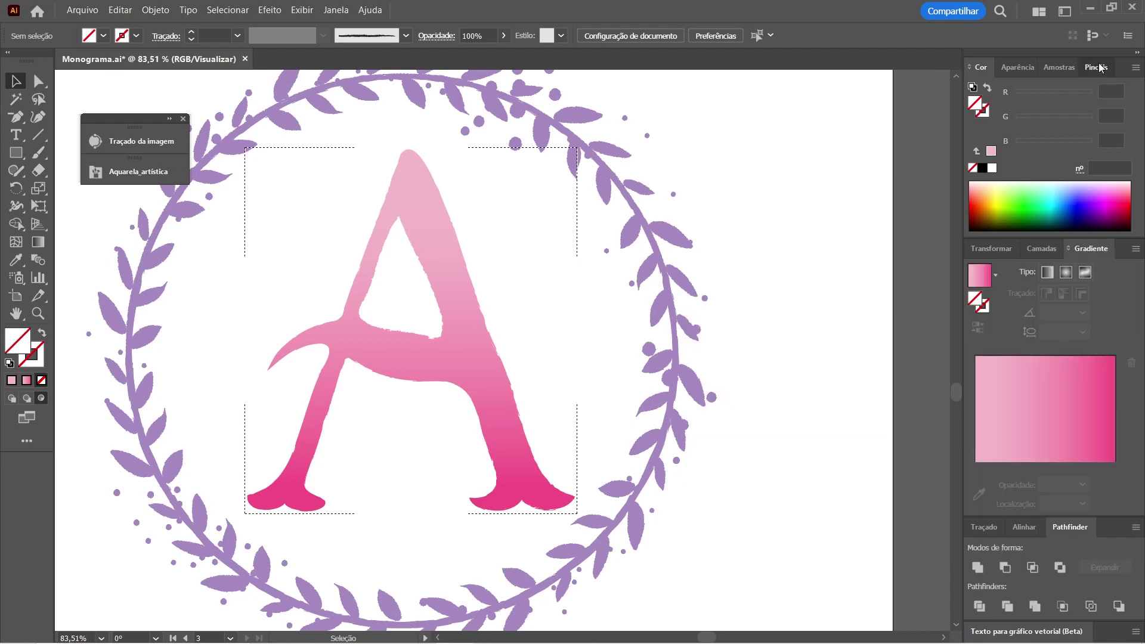
Step: Choose the third watercolour brush and set the stroke colour to pink F360B2
click(1096, 67)
drag(1101, 74, 753, 115)
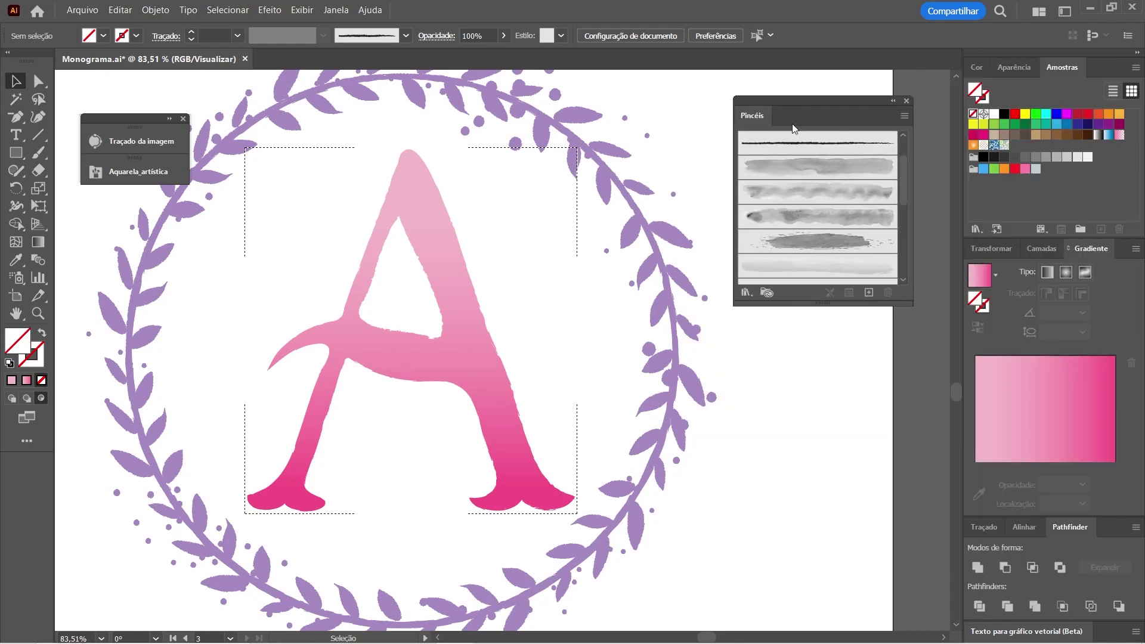
click(834, 194)
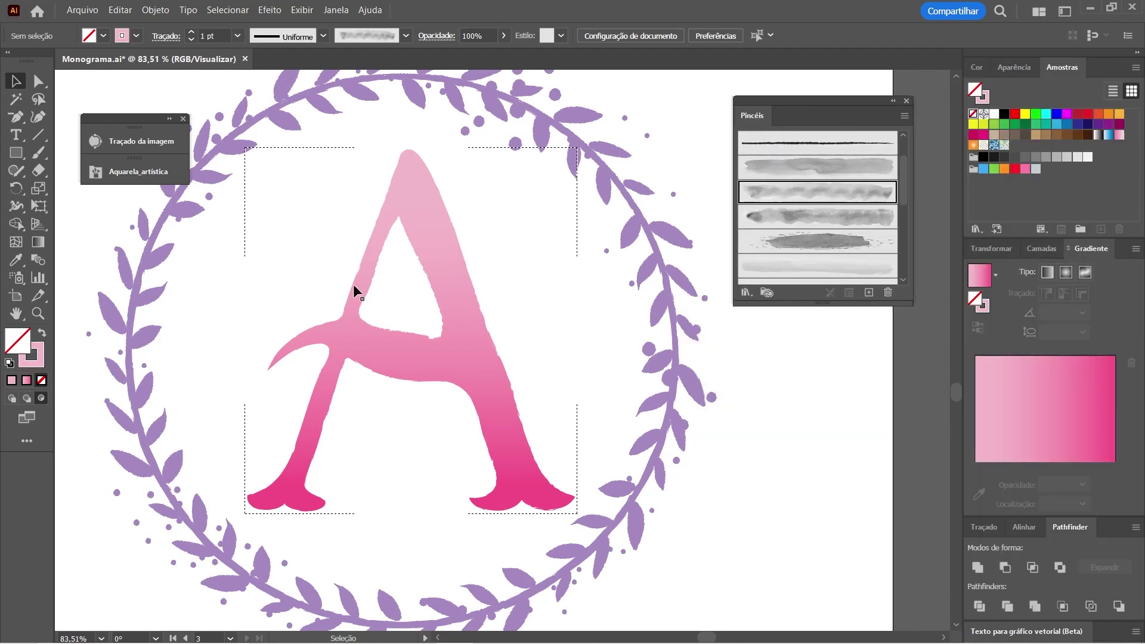
click(25, 364)
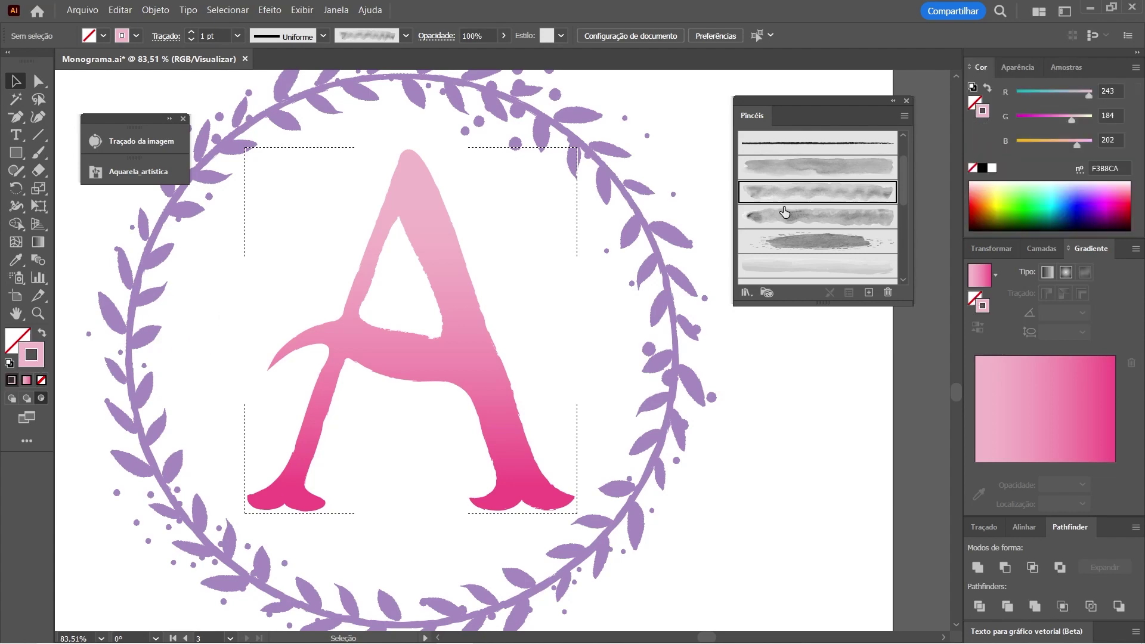
drag(1053, 121, 1069, 148)
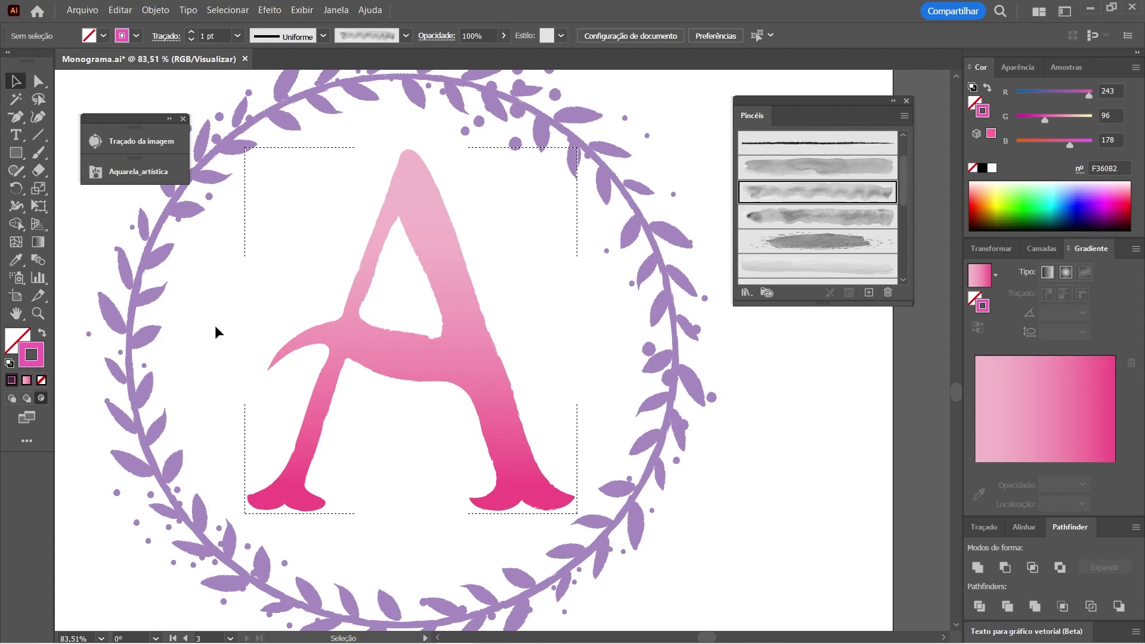
Step: Paint a wide watercolour stroke beneath the wreath and select it
scroll(324, 351, down, 2)
key(b)
drag(256, 500, 659, 494)
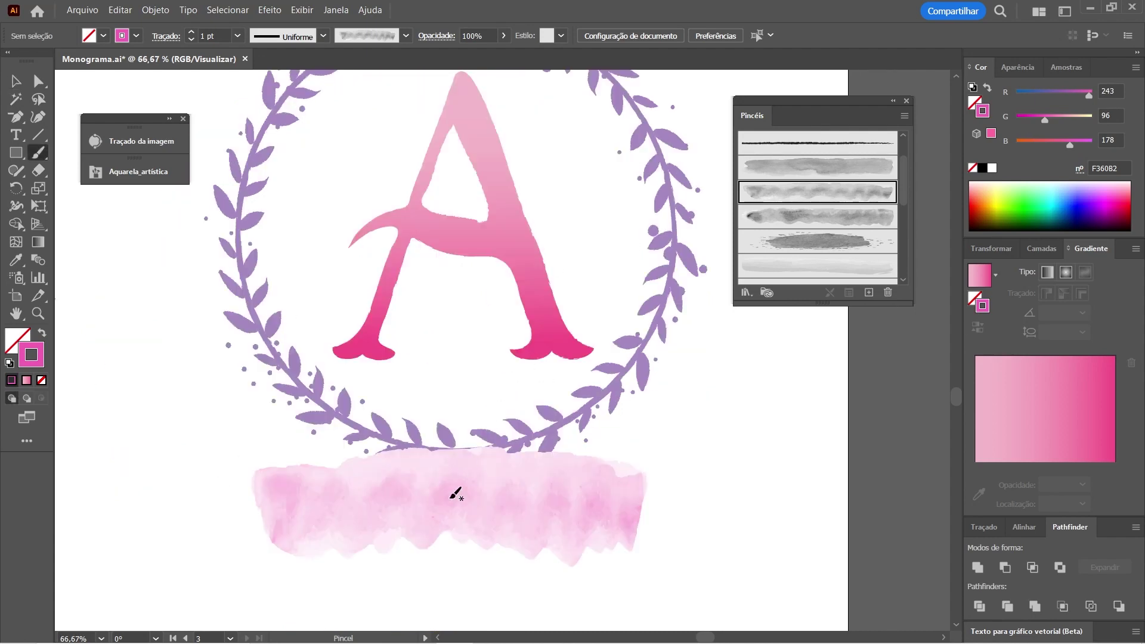
key(v)
drag(455, 578, 440, 525)
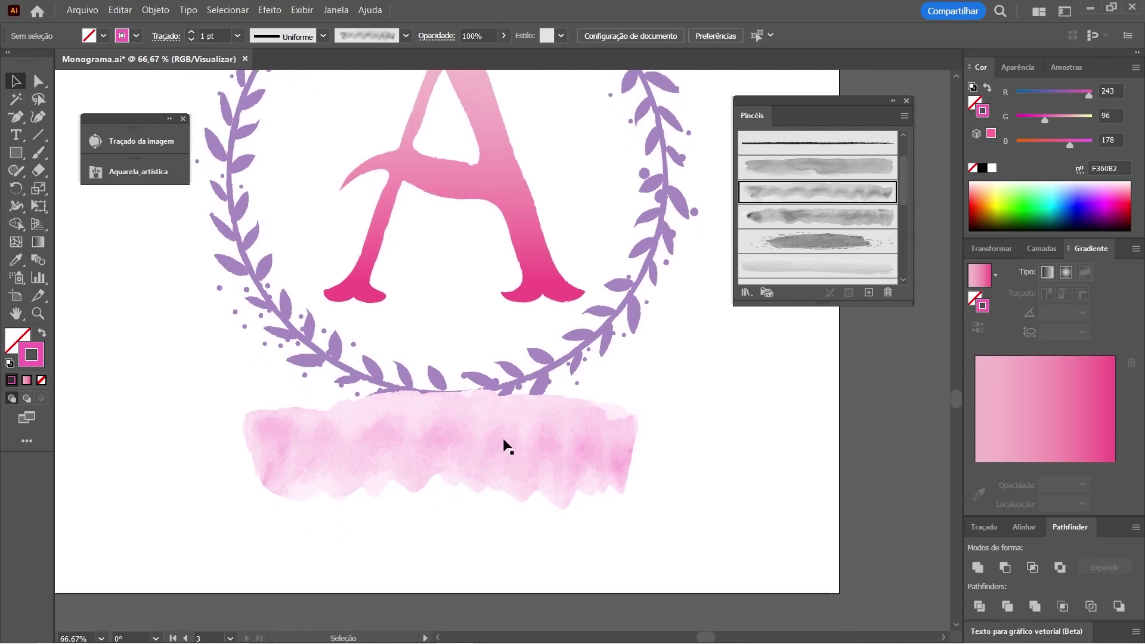
click(503, 482)
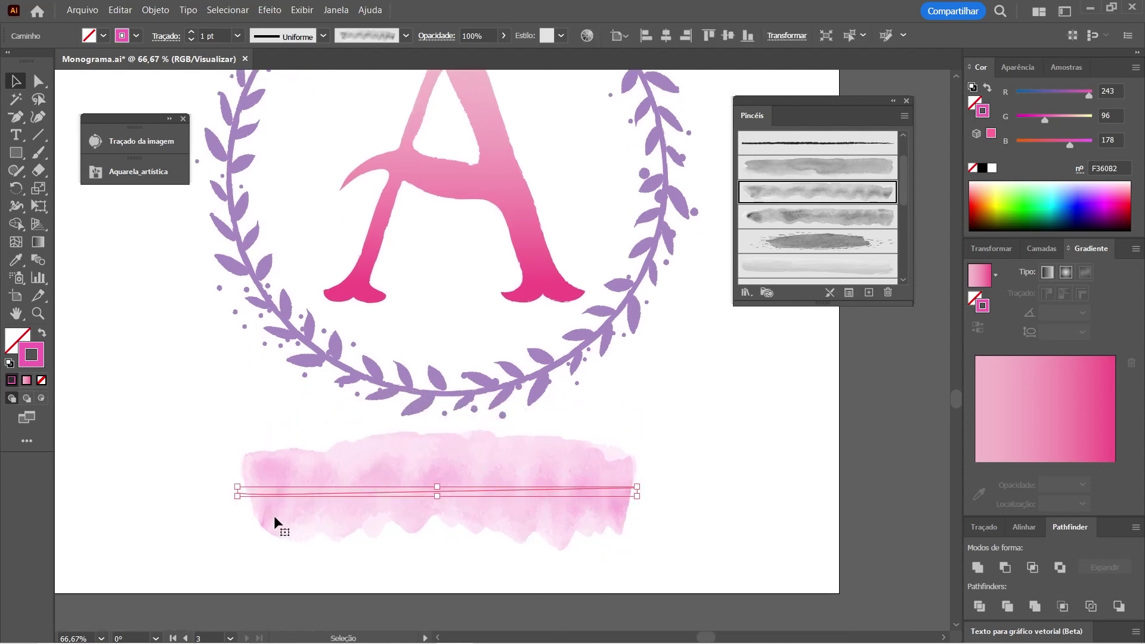
Step: Move the pink stroke right to the artboard edge and try a lighter Aquarela_artística brush
drag(371, 485, 599, 476)
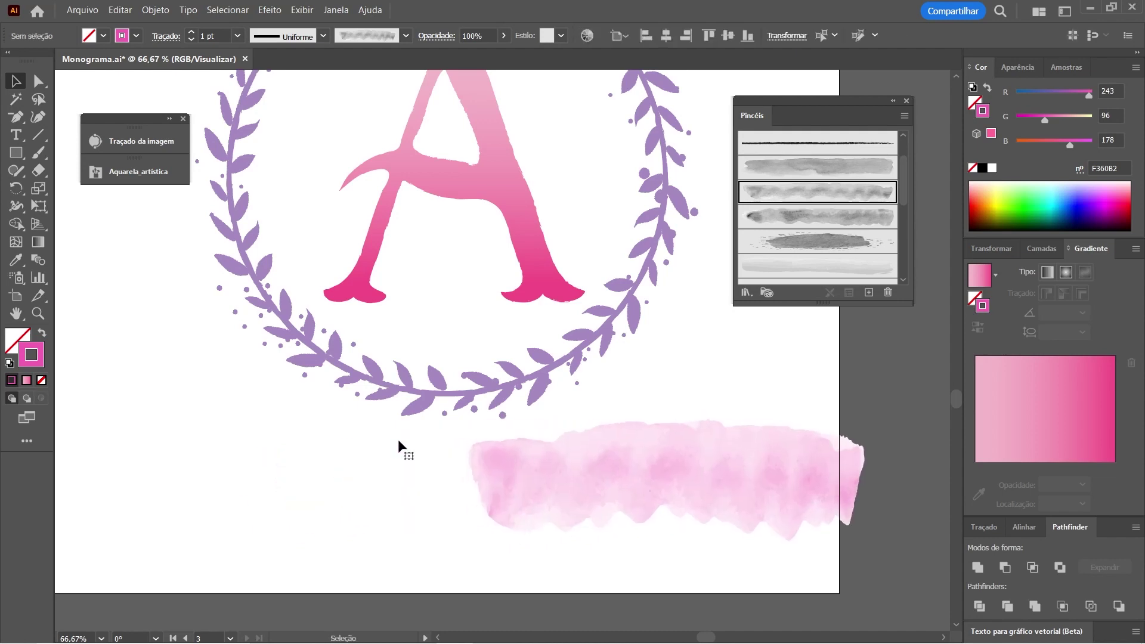
click(125, 172)
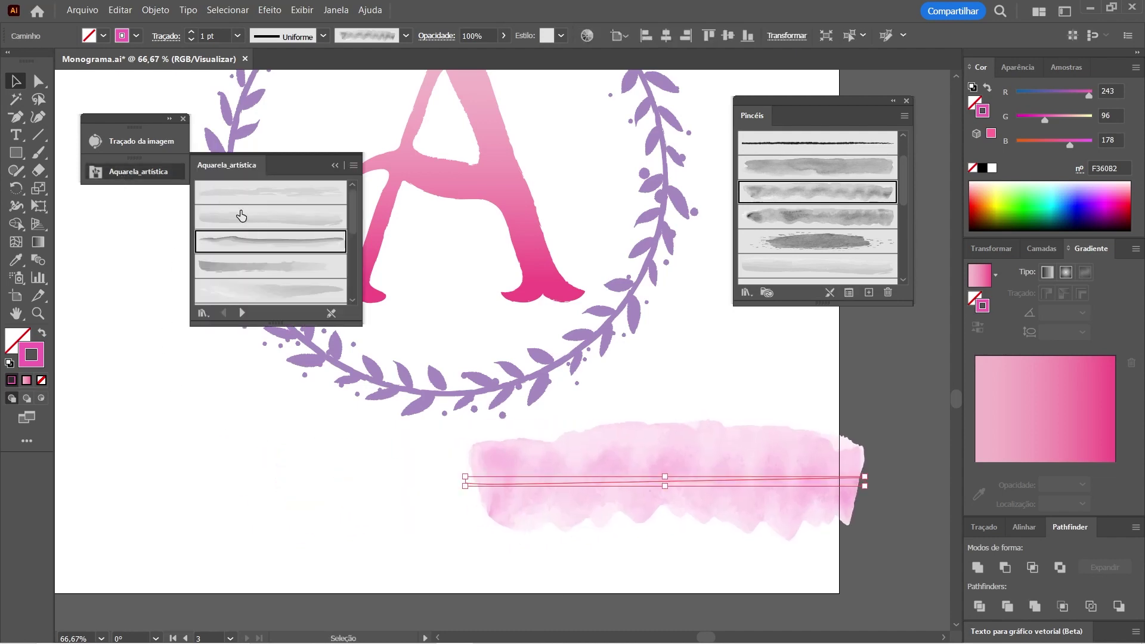
click(241, 216)
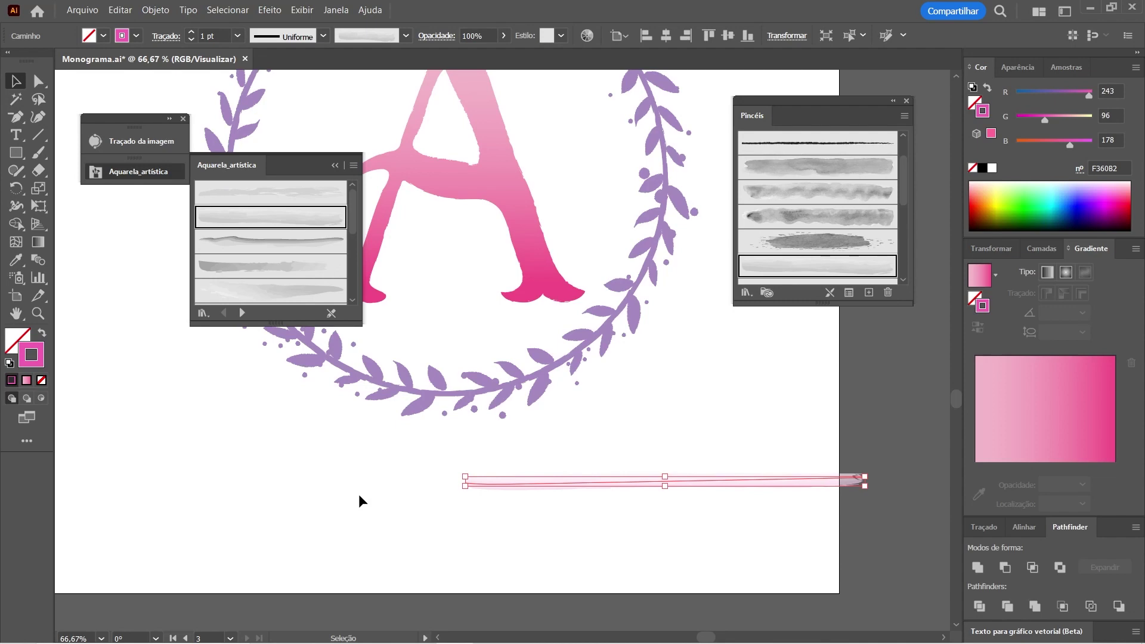
click(405, 498)
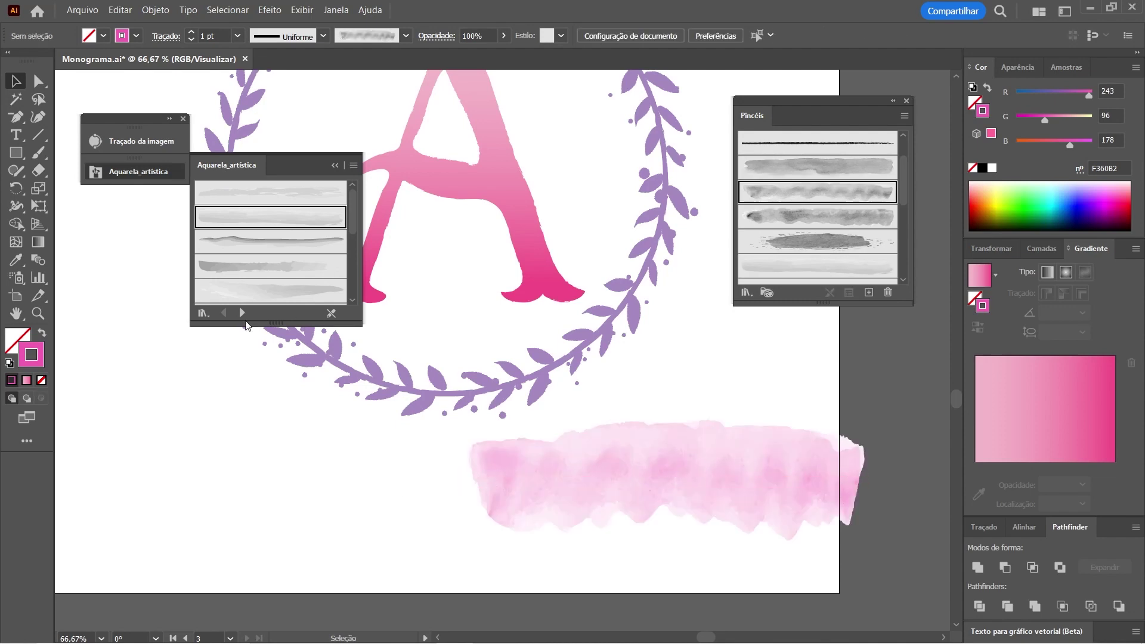
Step: Paint a light pink watercolour stroke at the left with the new light brush
click(251, 223)
key(b)
drag(147, 463, 418, 477)
key(v)
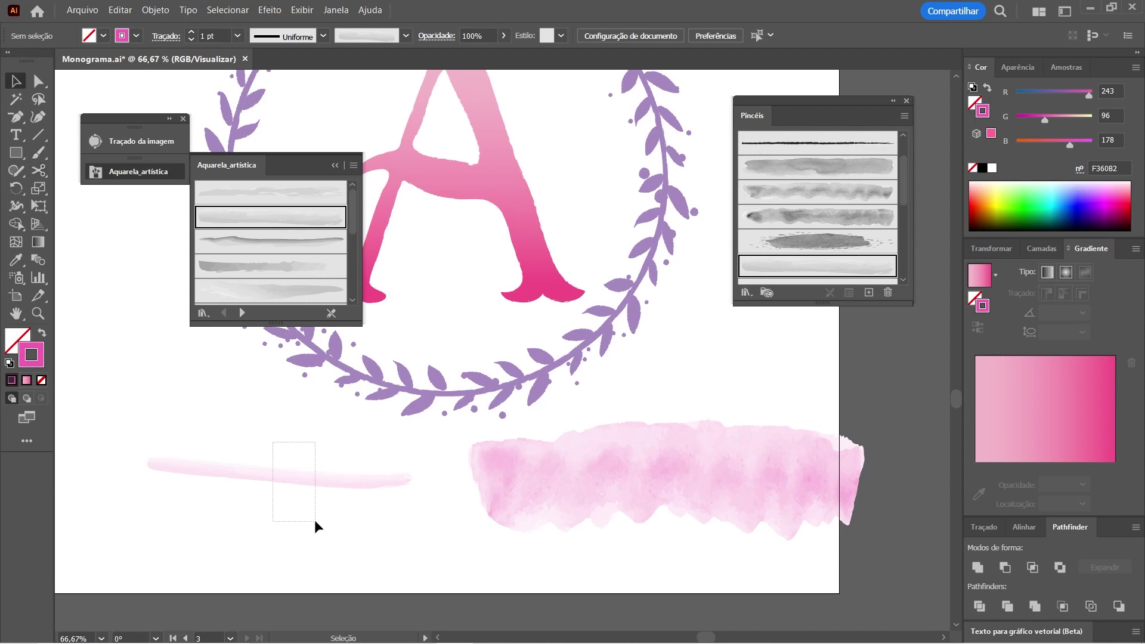
drag(277, 440, 317, 528)
Step: Set the new light stroke's weight to 7 pt
click(236, 36)
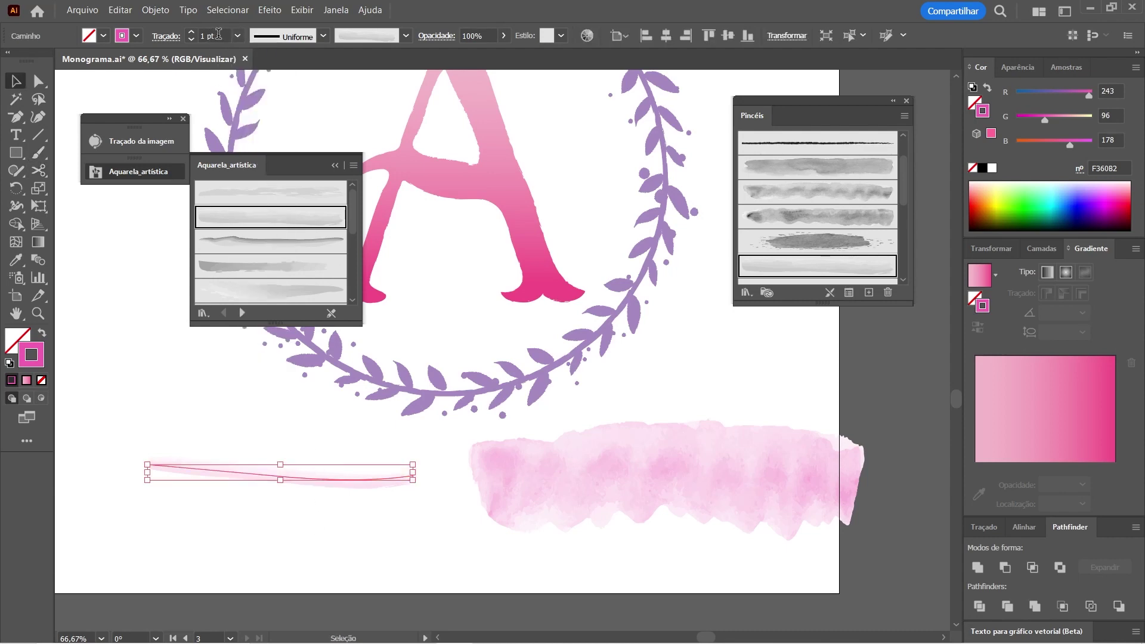
double_click(218, 34)
text(6)
key(Return)
key(Up)
click(302, 532)
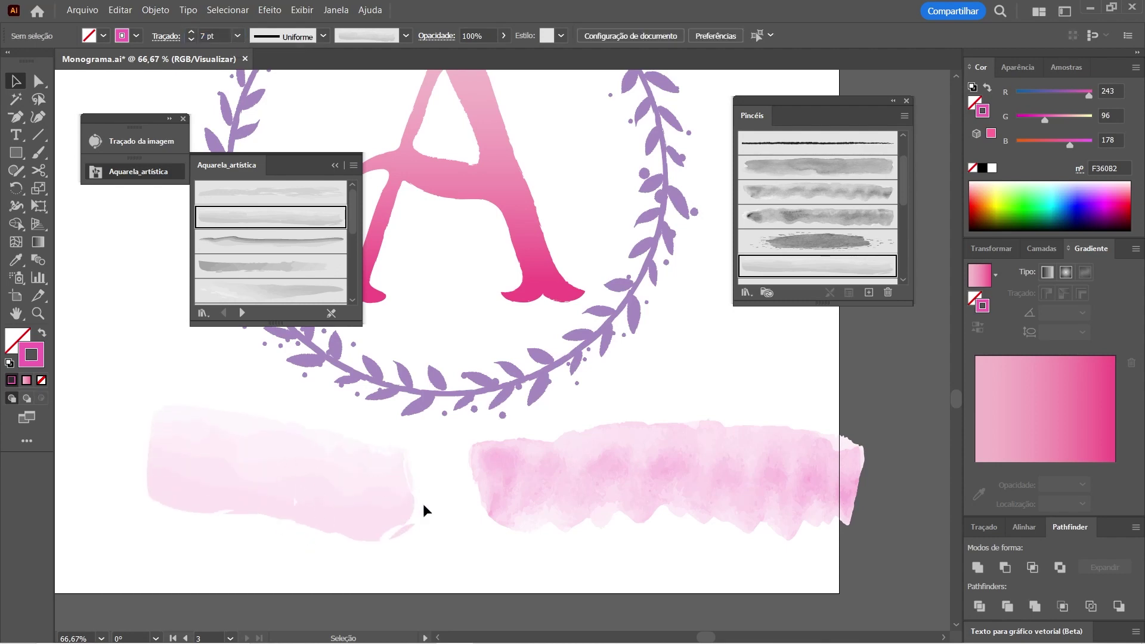
Step: Zoom in and scroll to inspect the two existing watercolour strokes
key(z)
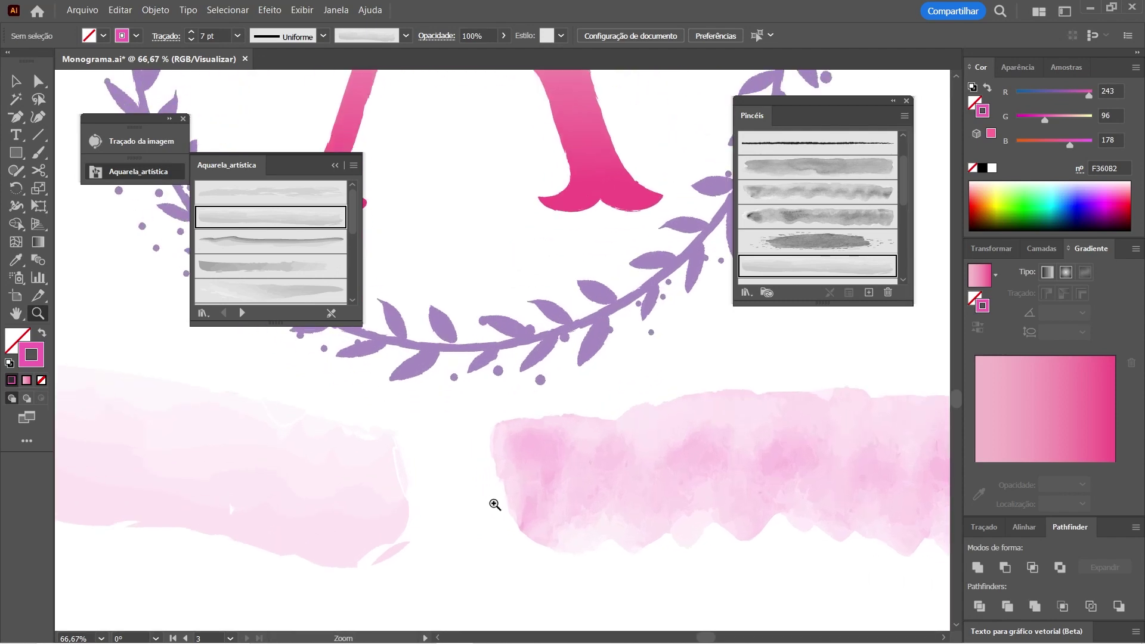
drag(486, 503, 580, 520)
scroll(536, 501, right, 1)
scroll(528, 501, left, 4)
scroll(441, 465, down, 3)
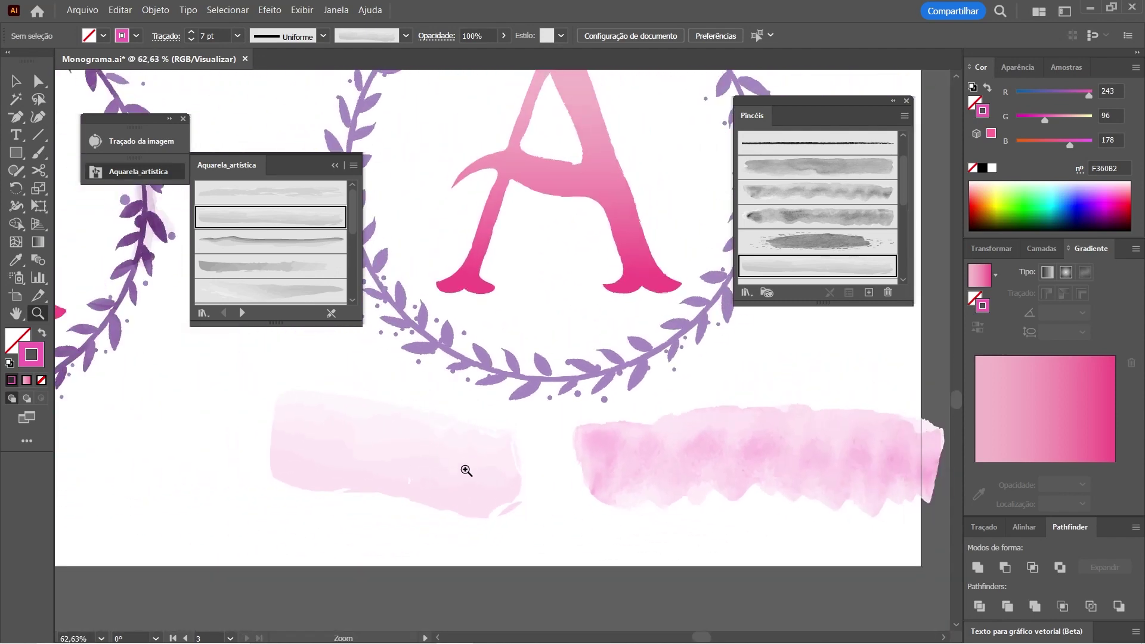
scroll(412, 487, down, 1)
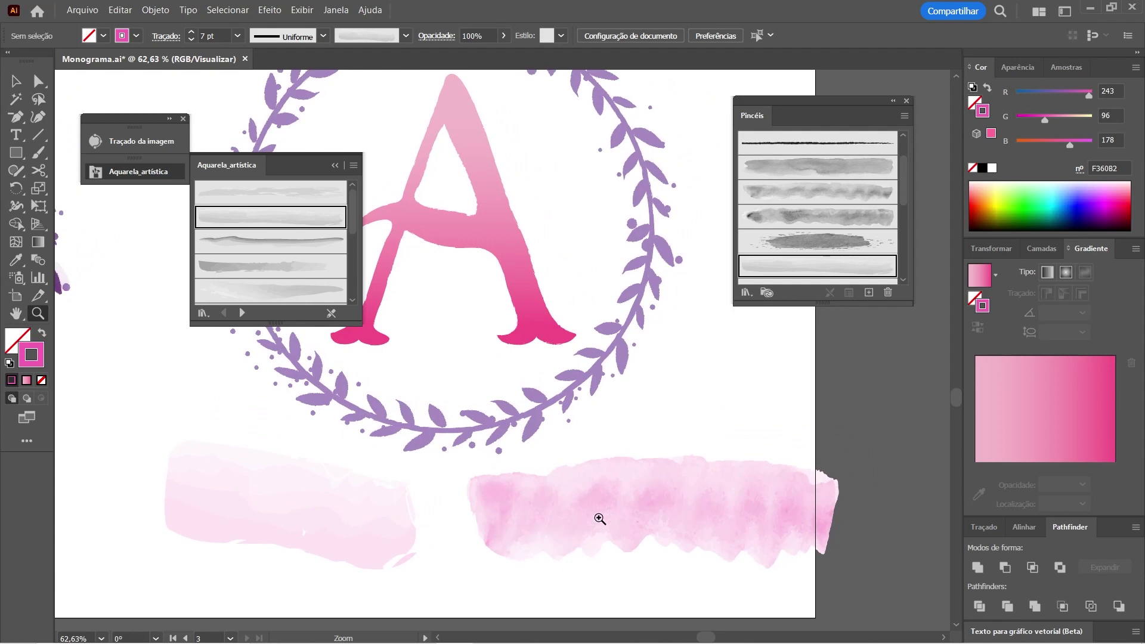
Step: Paint a new horizontal stroke with the darker streaky fifth Pincéis watercolour brush
click(15, 81)
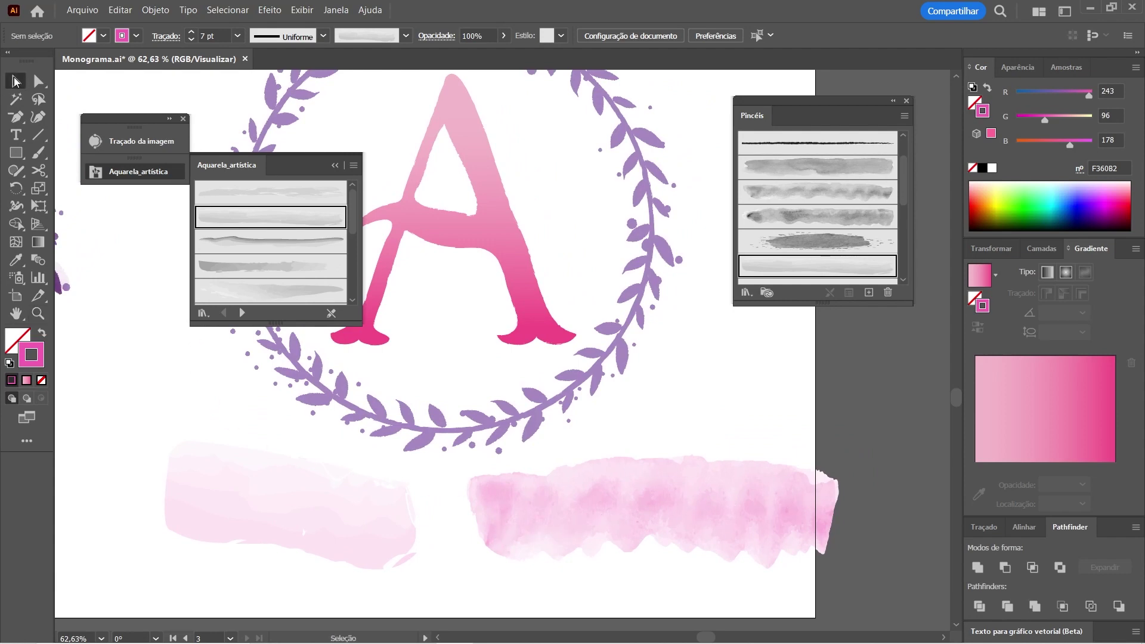
click(607, 512)
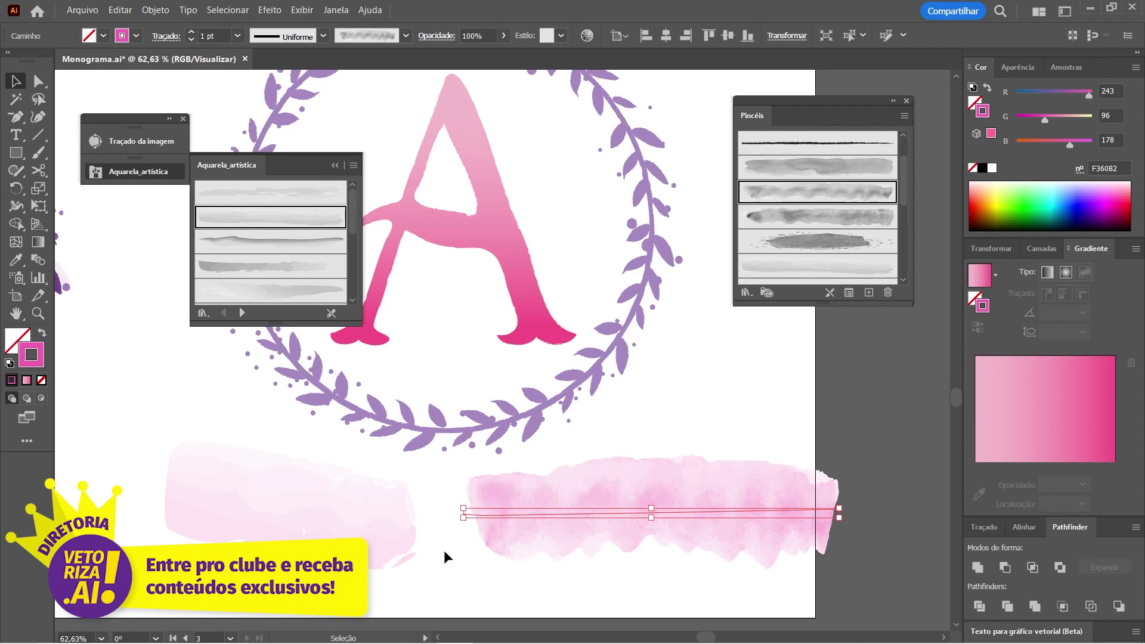
click(420, 540)
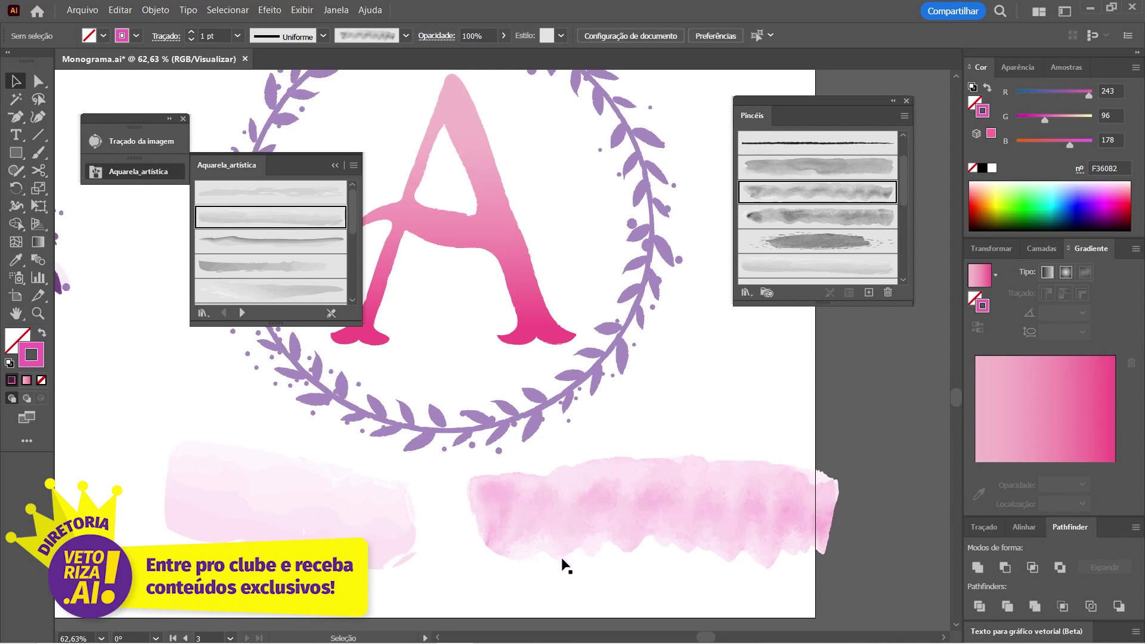
click(798, 247)
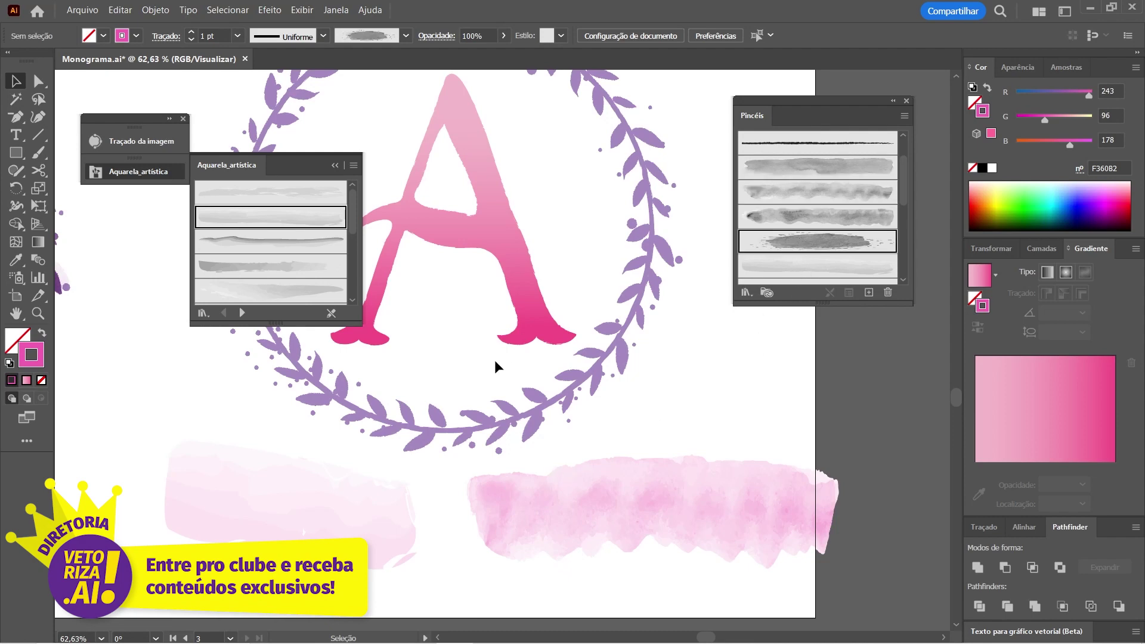
key(b)
drag(624, 414, 835, 401)
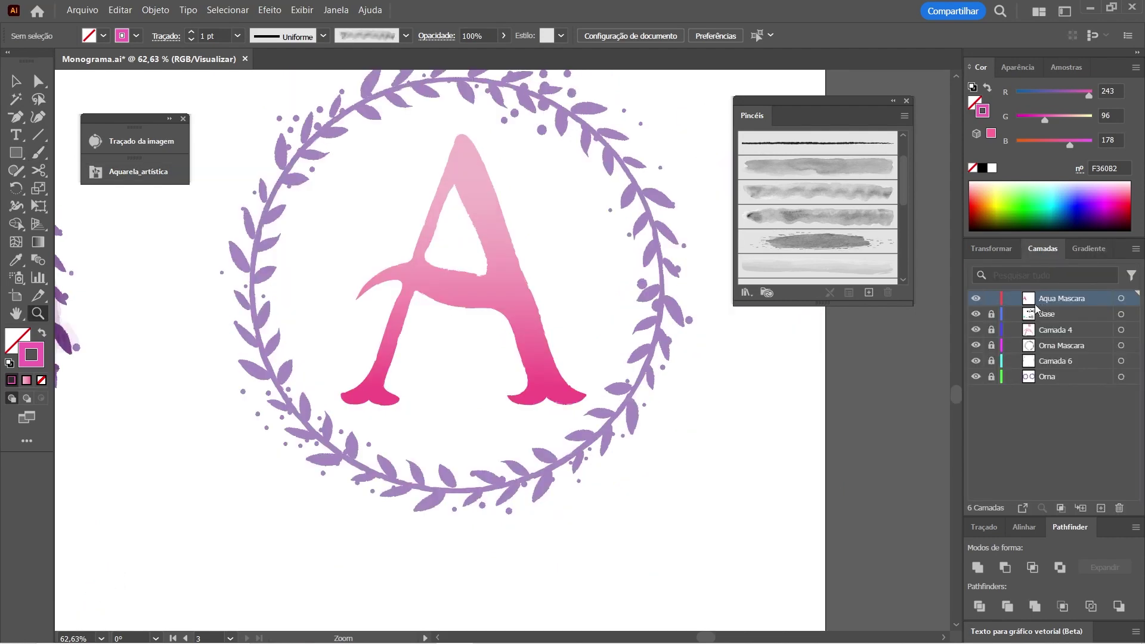
Step: Select the letter A, enable Draw Inside, and ready a watercolour brush at 0,25 pt
key(v)
click(485, 276)
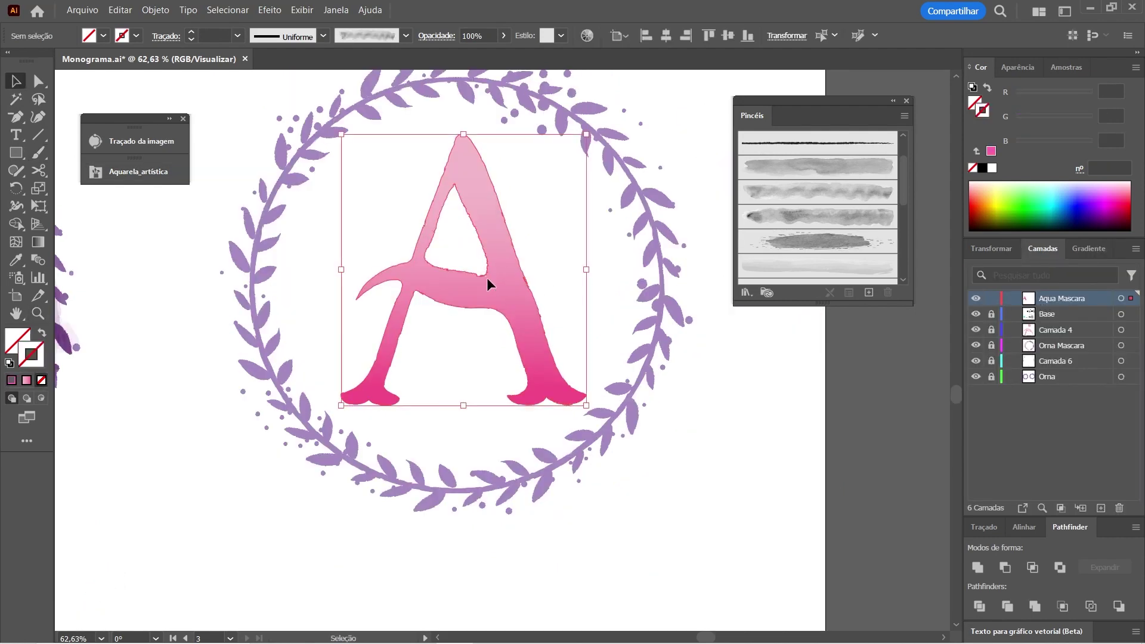
click(41, 399)
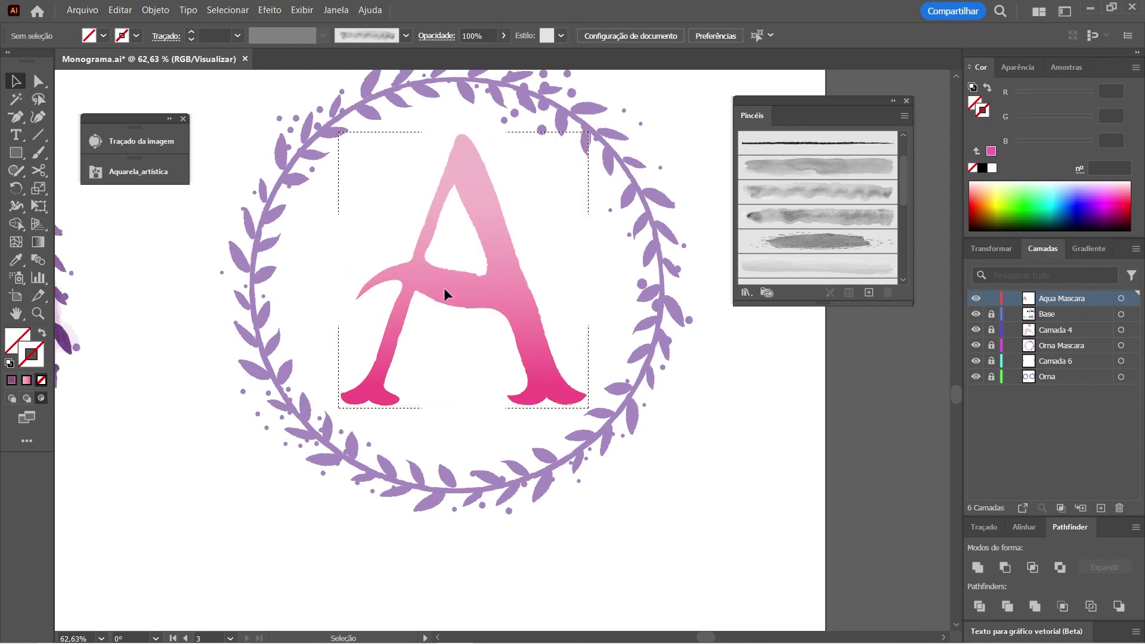
click(809, 193)
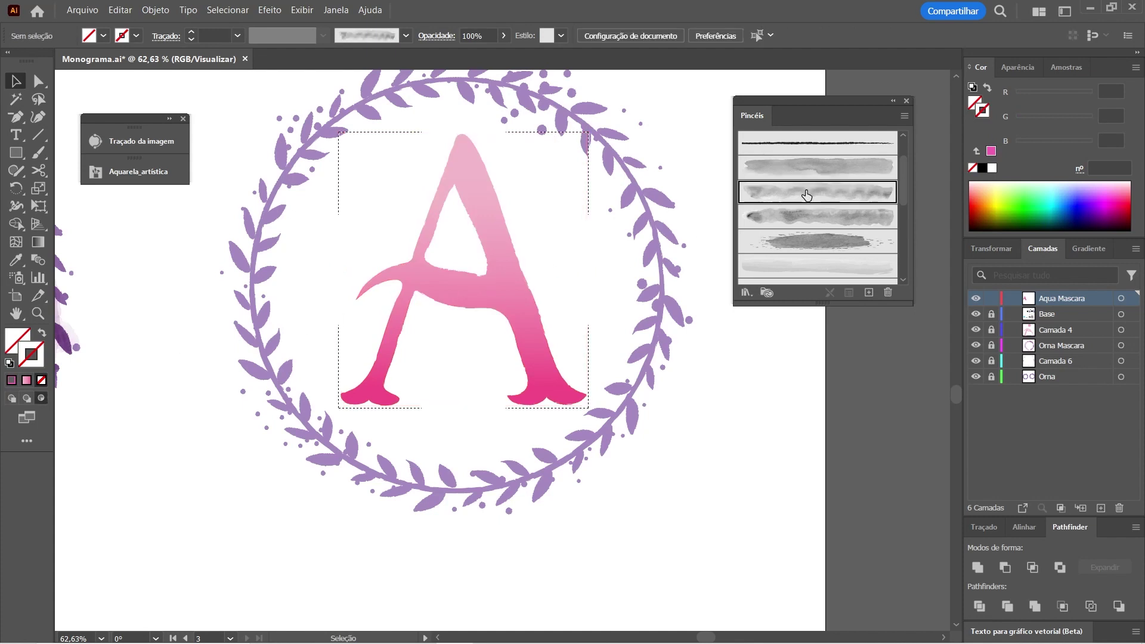
key(b)
click(238, 36)
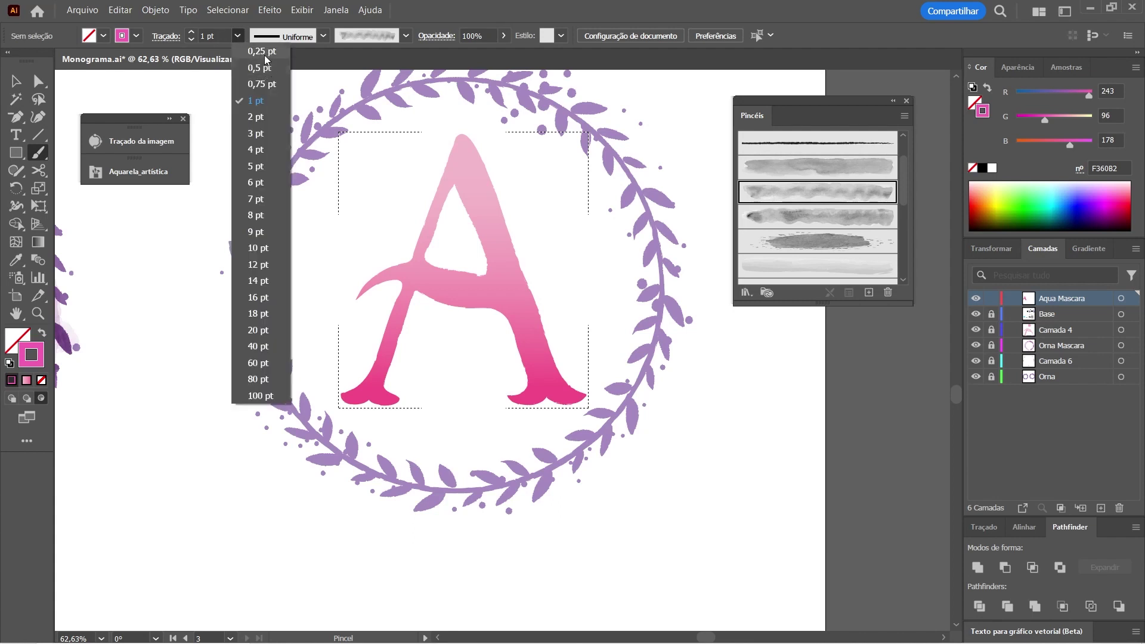
click(266, 52)
drag(459, 146, 547, 369)
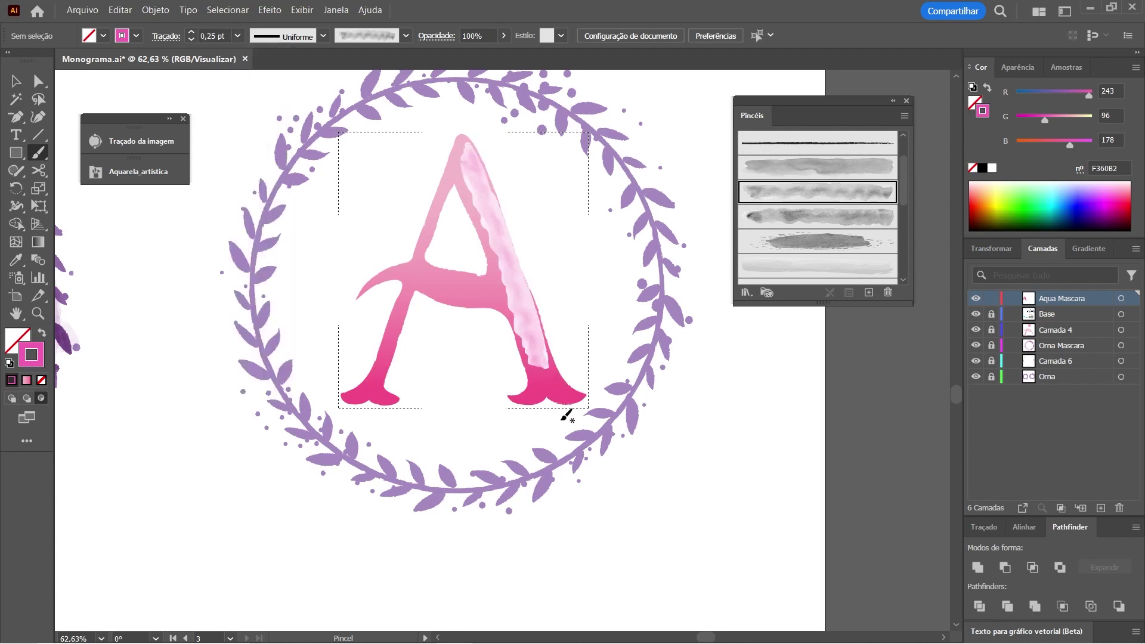
key(ctrl+z)
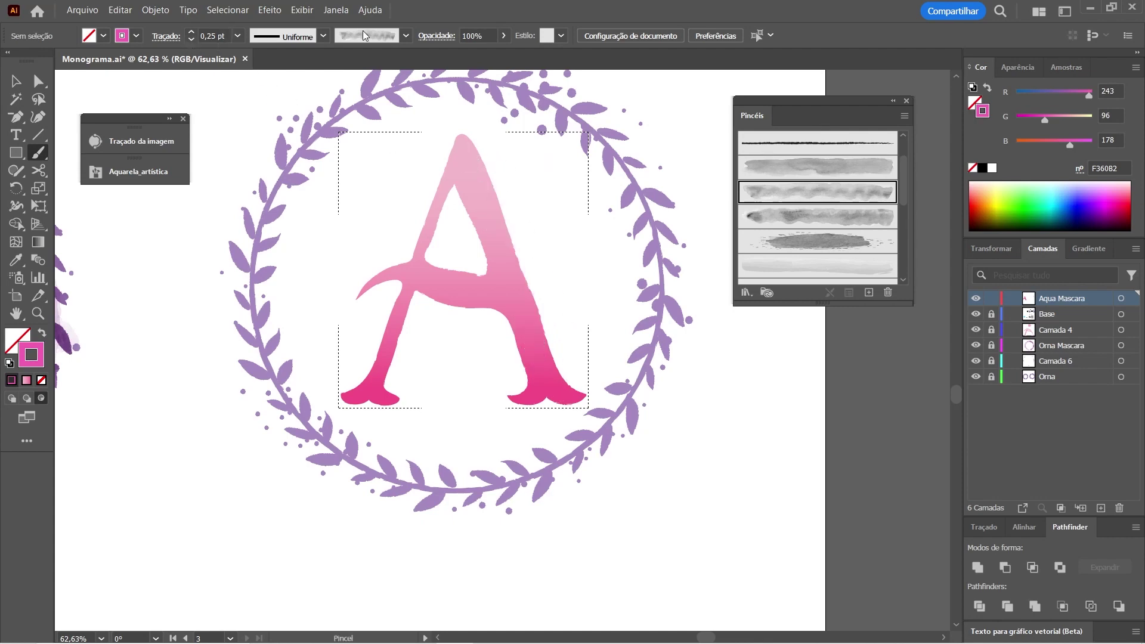
Step: Set new strokes to Multiplicar blending and paint darker pink on the A's top and right leg
click(437, 38)
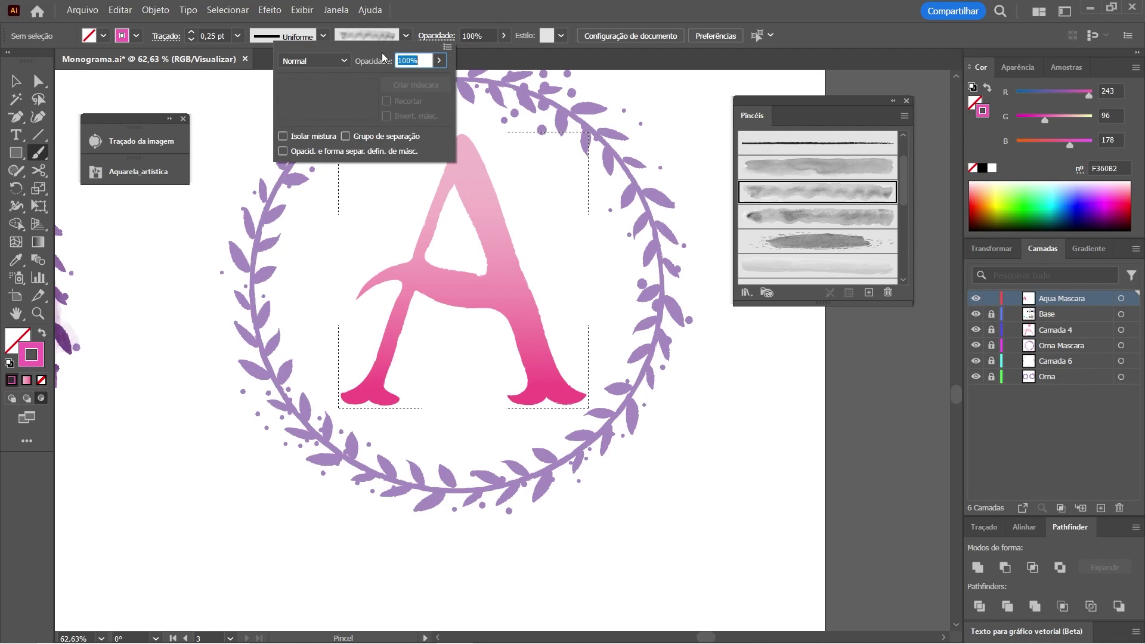
click(336, 60)
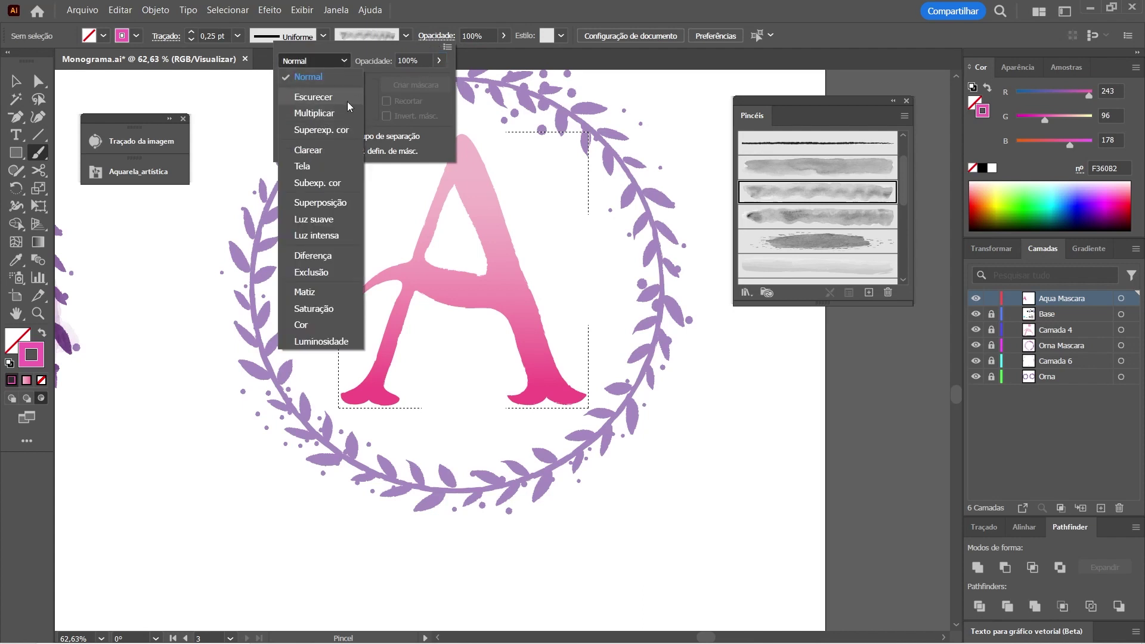
click(327, 114)
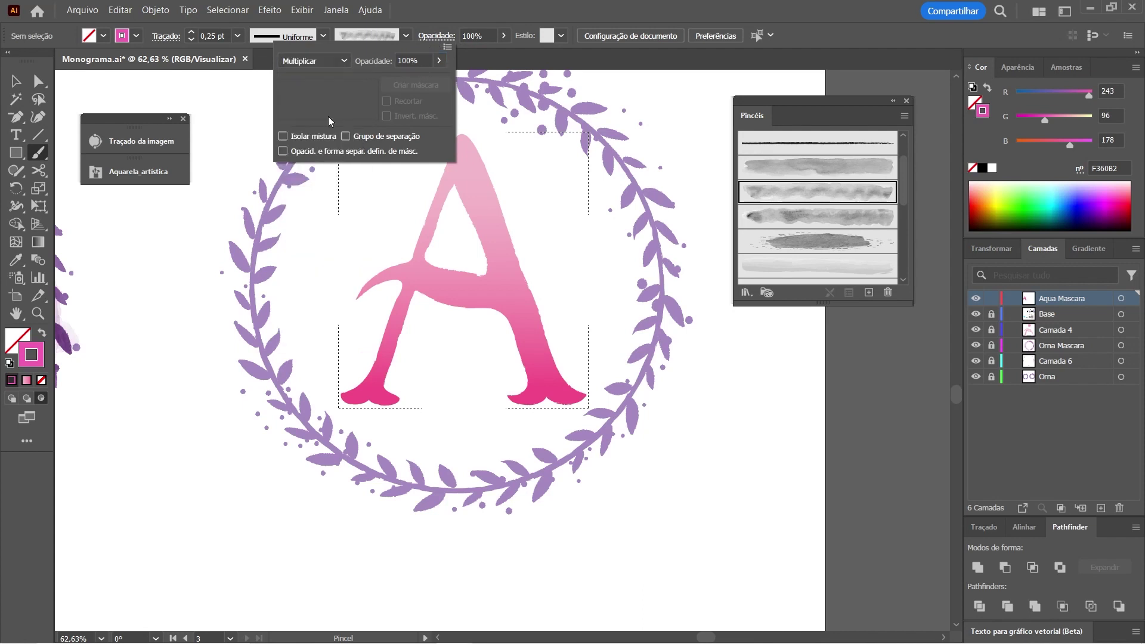
click(473, 148)
drag(466, 142, 495, 193)
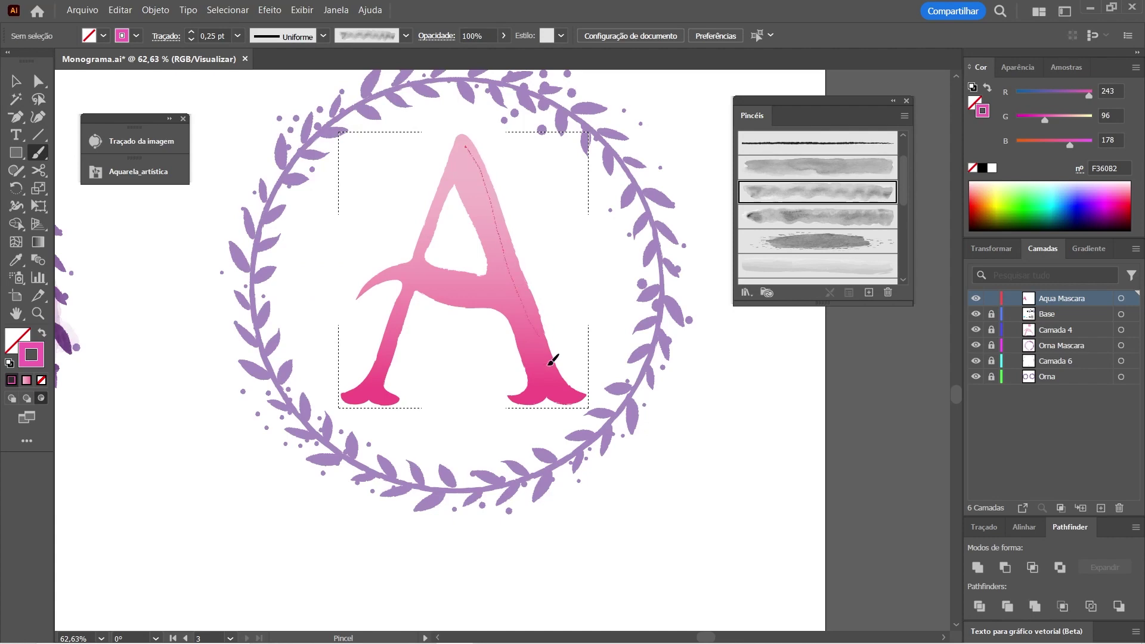
drag(554, 359, 553, 361)
drag(495, 238, 545, 337)
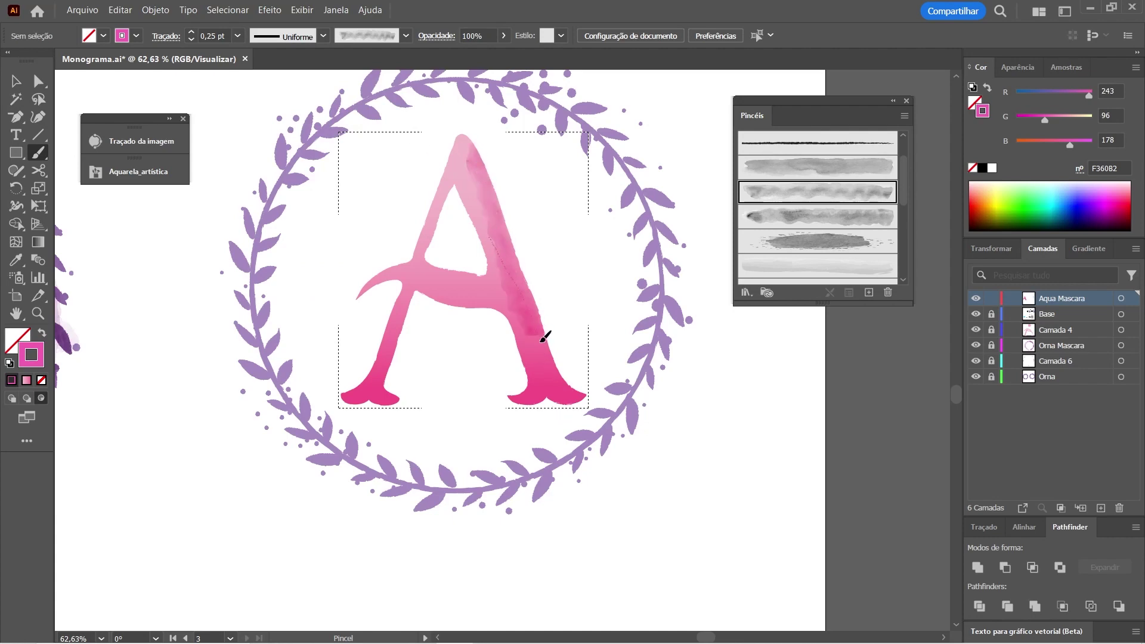
drag(554, 392, 554, 394)
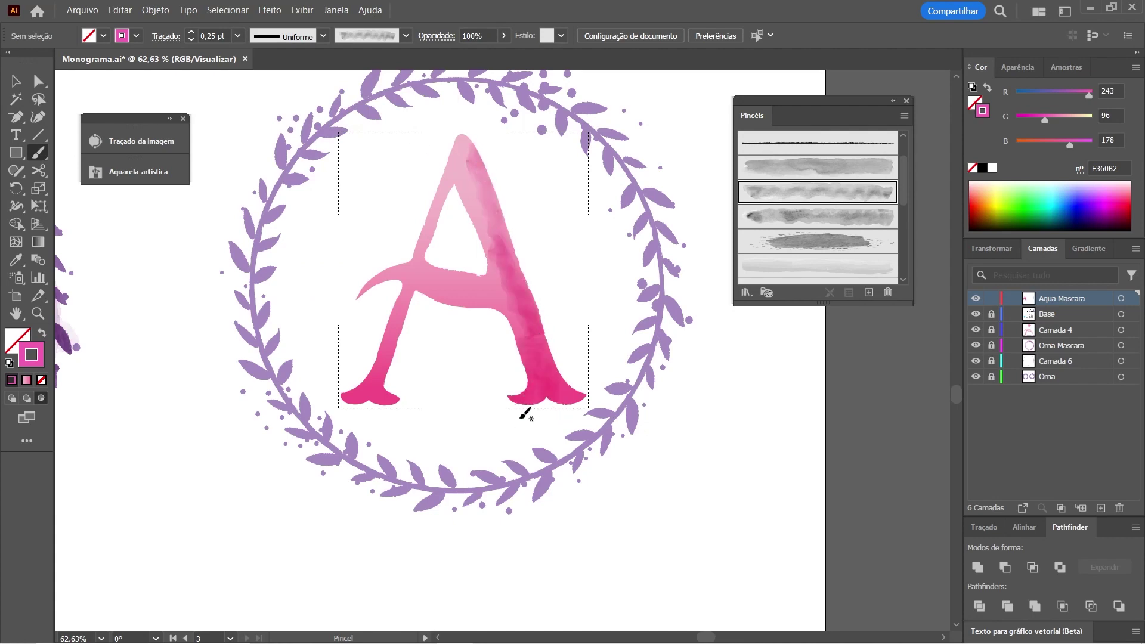
Step: Paint darker watercolour along the crossbar and down the A's left diagonal leg
drag(466, 151, 503, 258)
drag(420, 277, 358, 291)
drag(498, 262, 392, 273)
drag(456, 145, 405, 301)
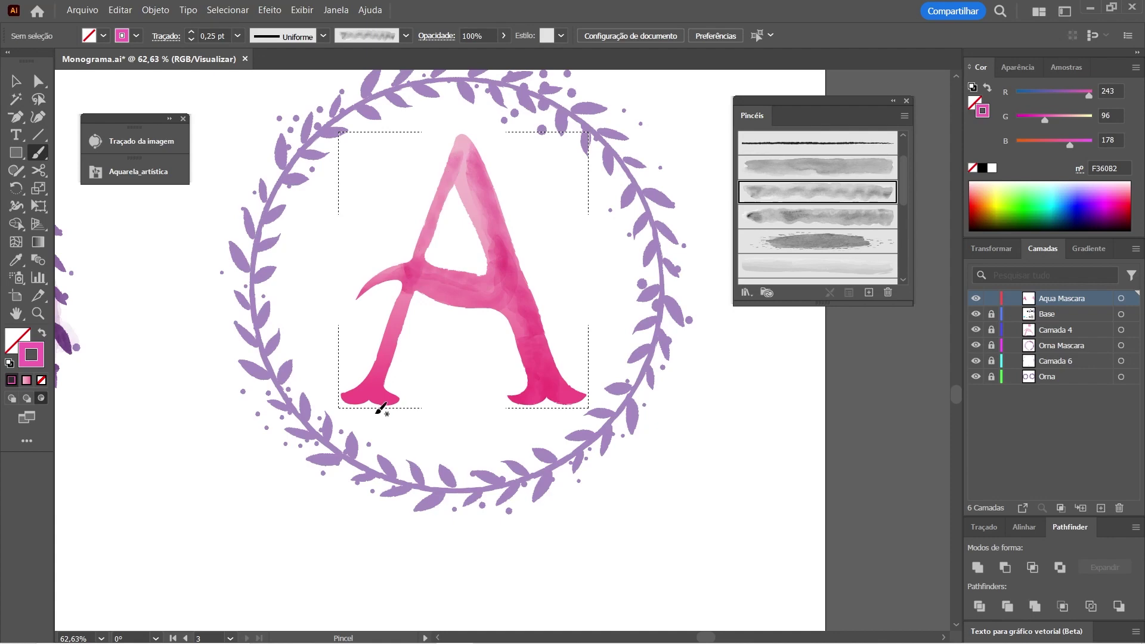
mouse_move(381, 377)
mouse_down()
mouse_move(401, 333)
mouse_move(389, 394)
mouse_up()
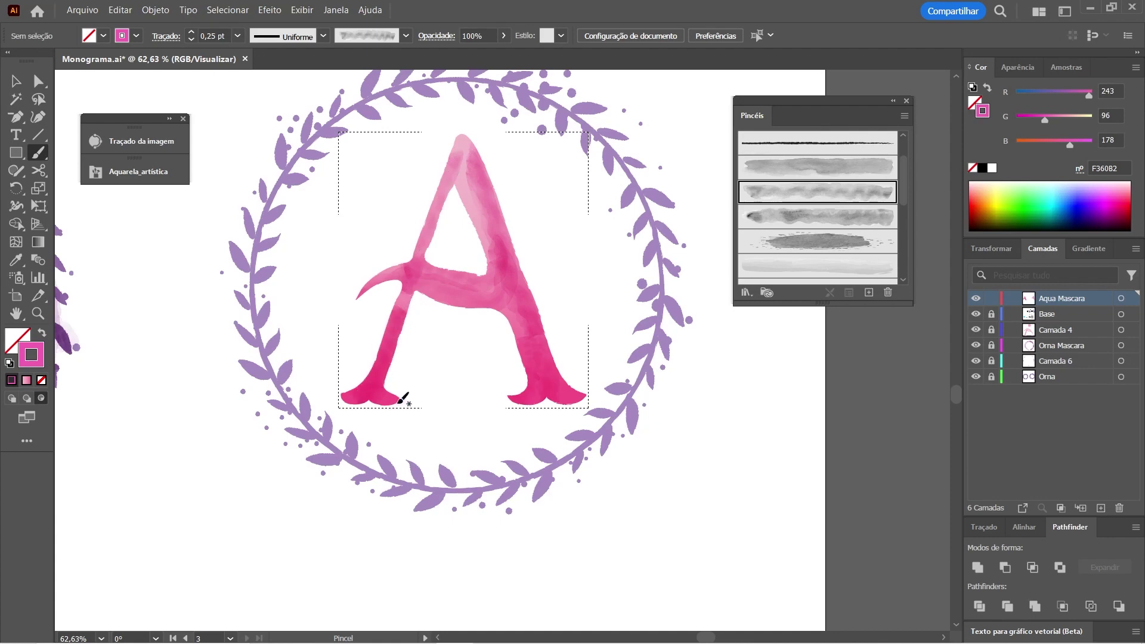
Step: Switch to another watercolour brush and darken the right leg, crossbar and upper-left diagonal
click(794, 172)
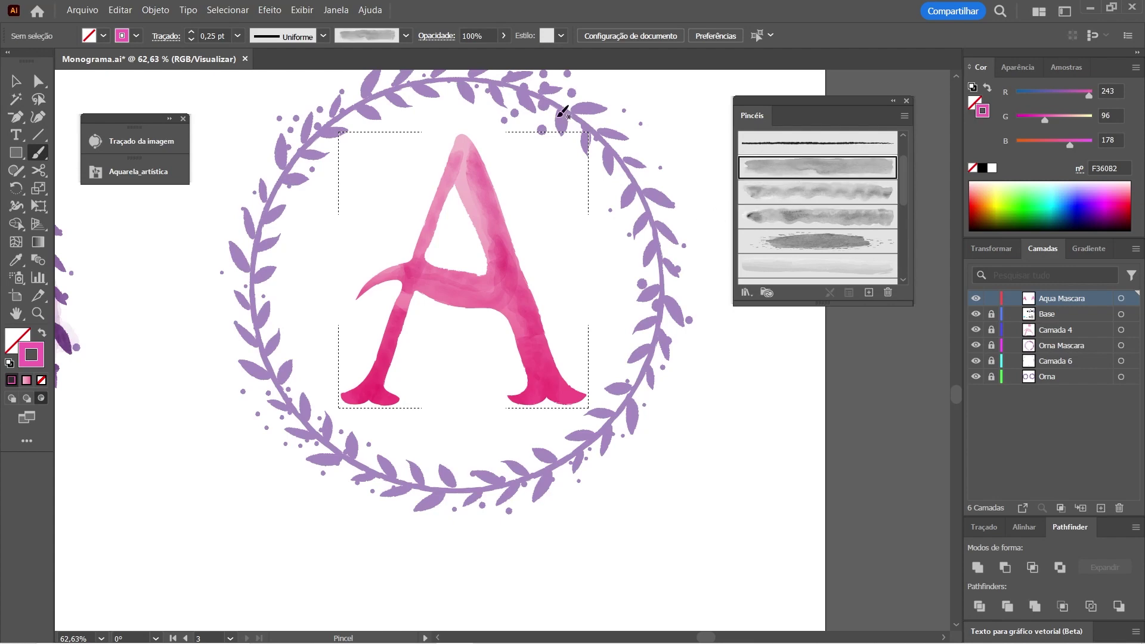
click(437, 36)
drag(555, 360, 557, 411)
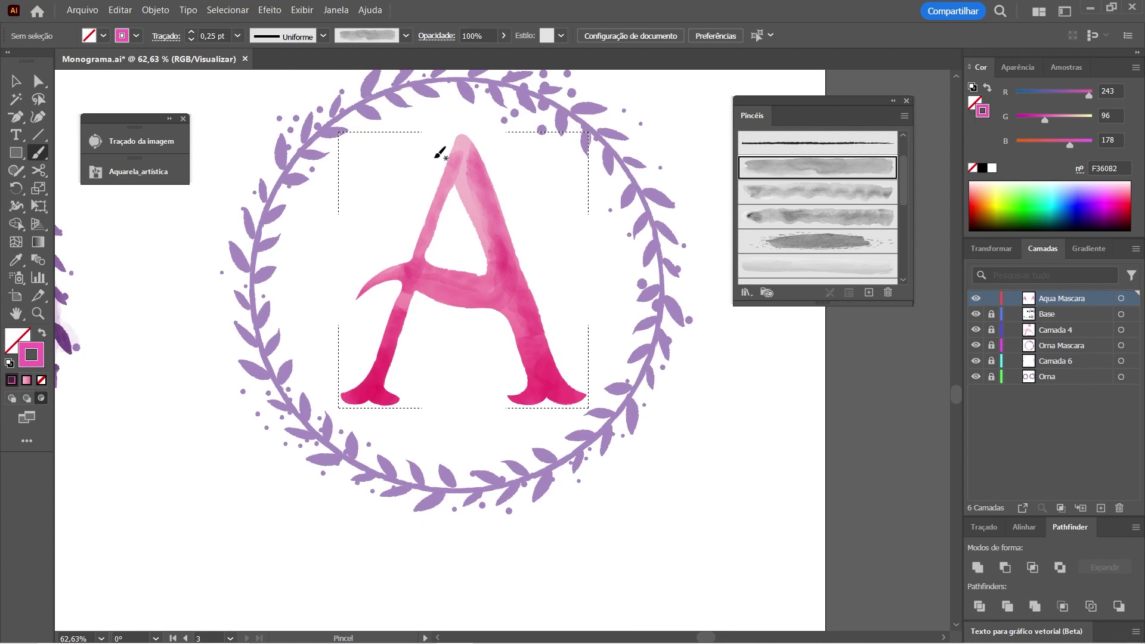
mouse_move(476, 158)
mouse_down()
mouse_move(513, 295)
mouse_move(357, 280)
mouse_up()
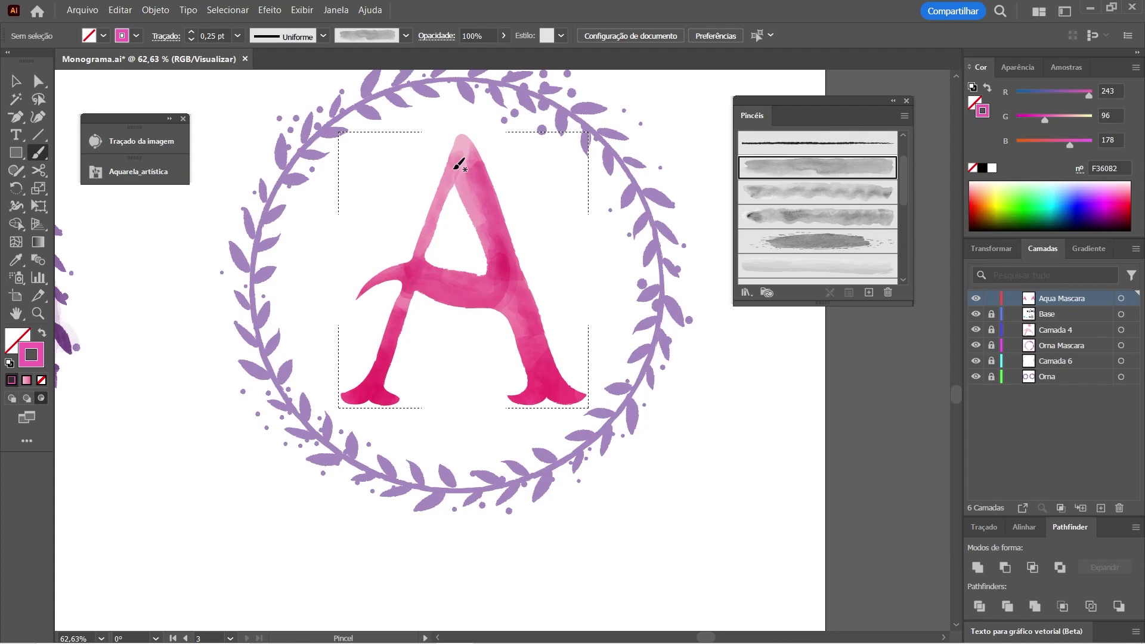
drag(464, 162, 427, 227)
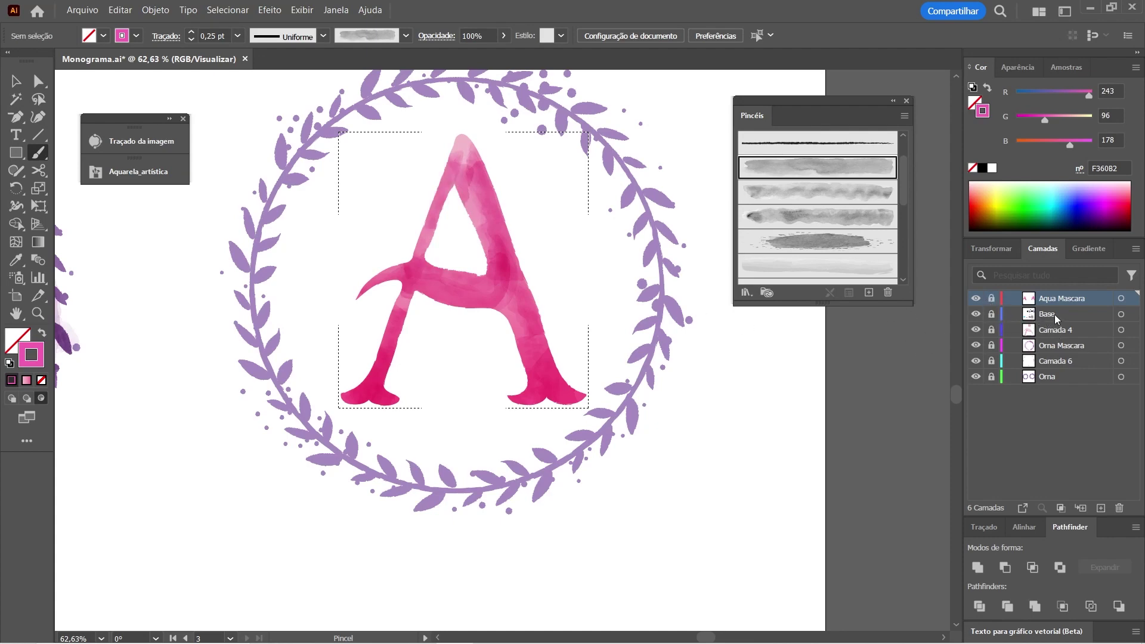
Step: Make Camada 4 active and unlocked, and set the Pencil stroke weight to 0,1 pt
click(1065, 330)
click(992, 330)
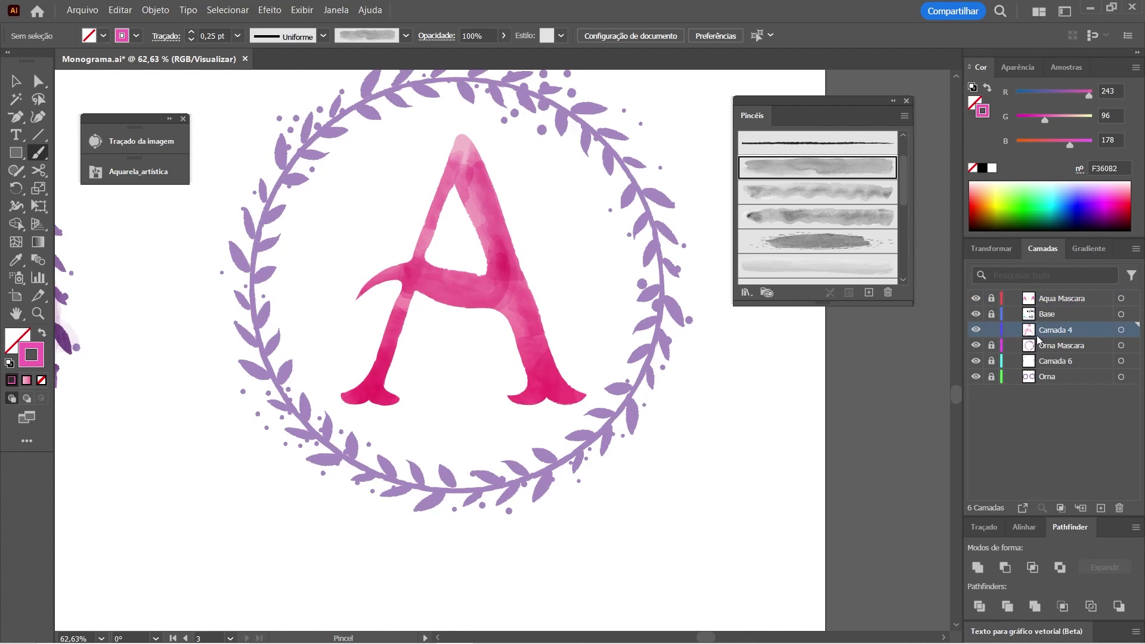
key(n)
scroll(454, 188, up, 4)
click(209, 37)
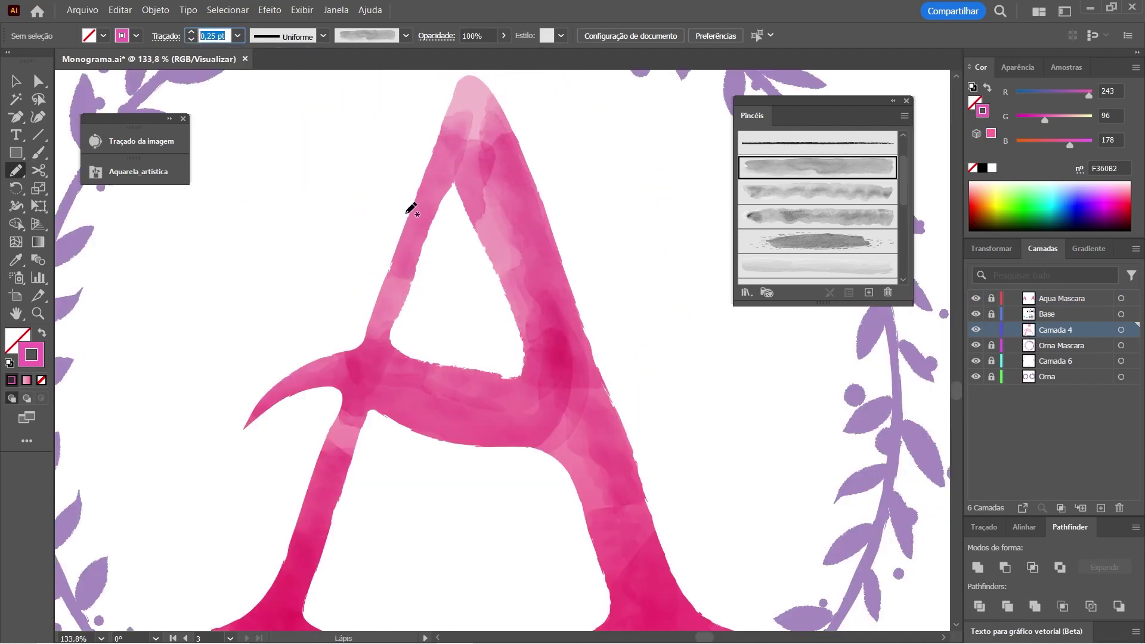
text(0.5)
key(Return)
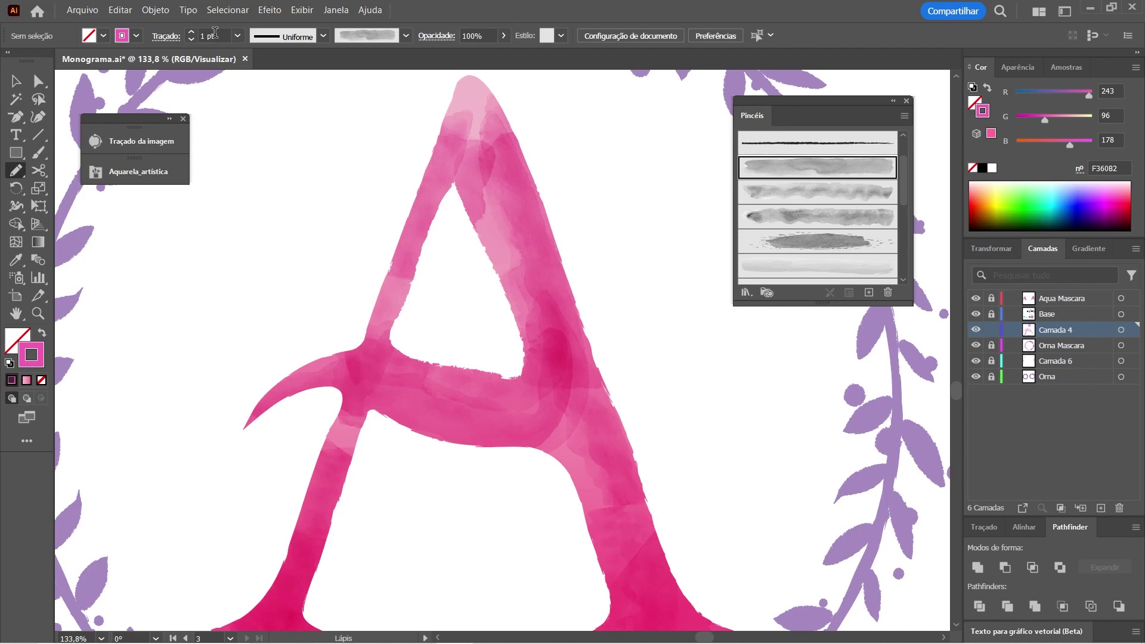
text(0,1)
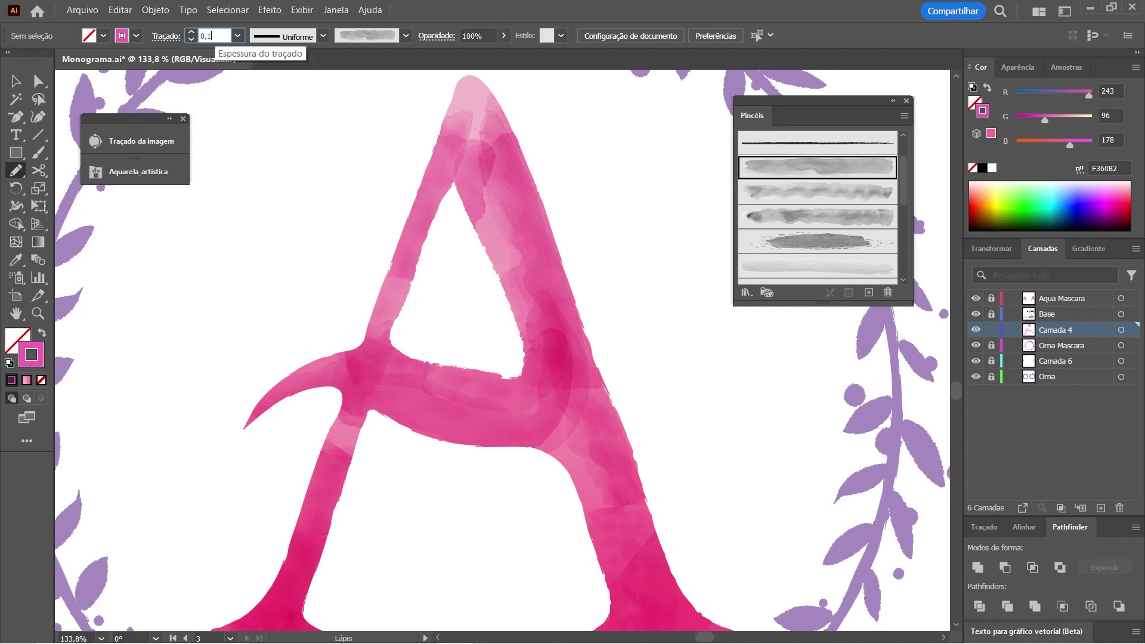
key(Return)
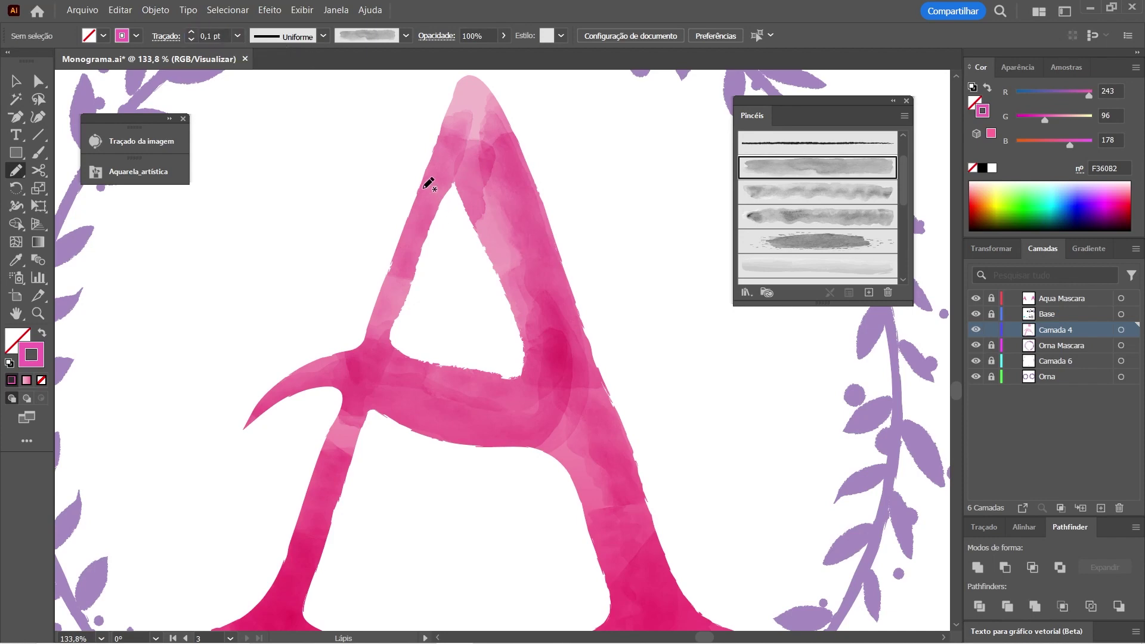
Step: Trace thin pink pencil lines along the A's upper-left edge, crossbar and right foot
drag(425, 173, 366, 345)
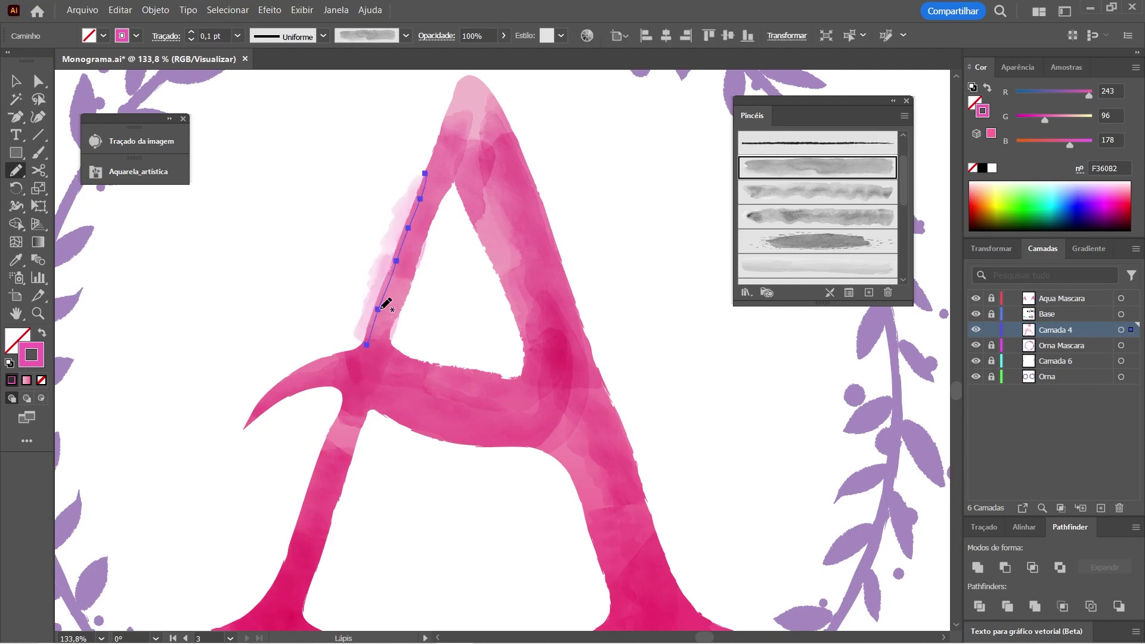
key(ctrl+z)
drag(446, 153, 423, 211)
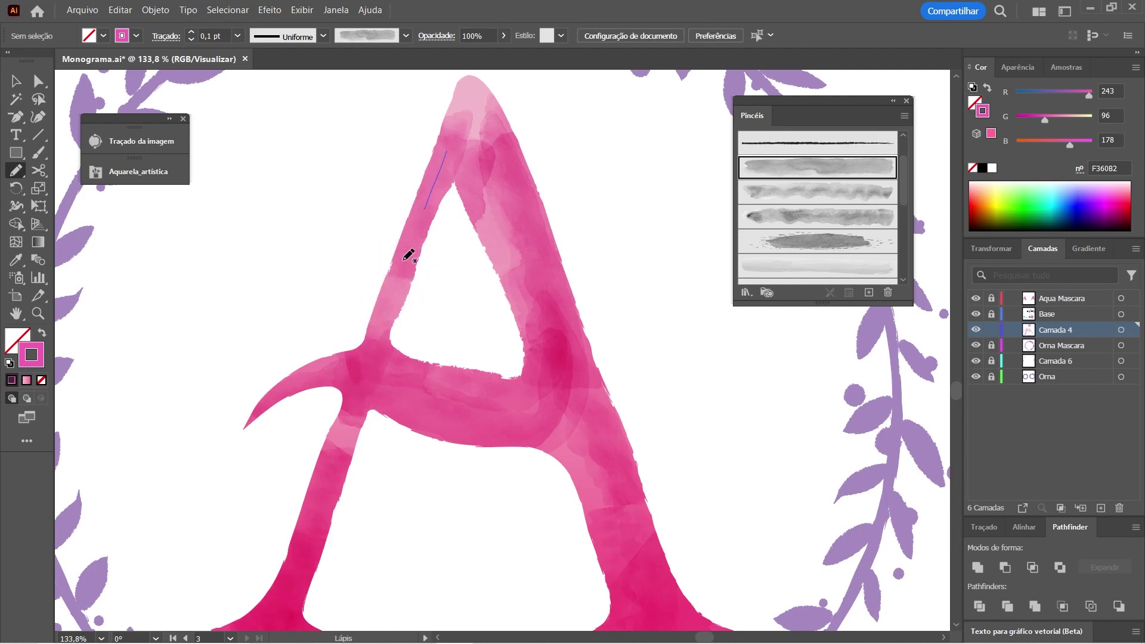
drag(384, 359, 495, 391)
scroll(525, 334, down, 4)
scroll(519, 304, down, 1)
mouse_move(516, 324)
mouse_down()
mouse_move(541, 374)
mouse_move(547, 475)
mouse_move(625, 489)
mouse_move(667, 478)
mouse_up()
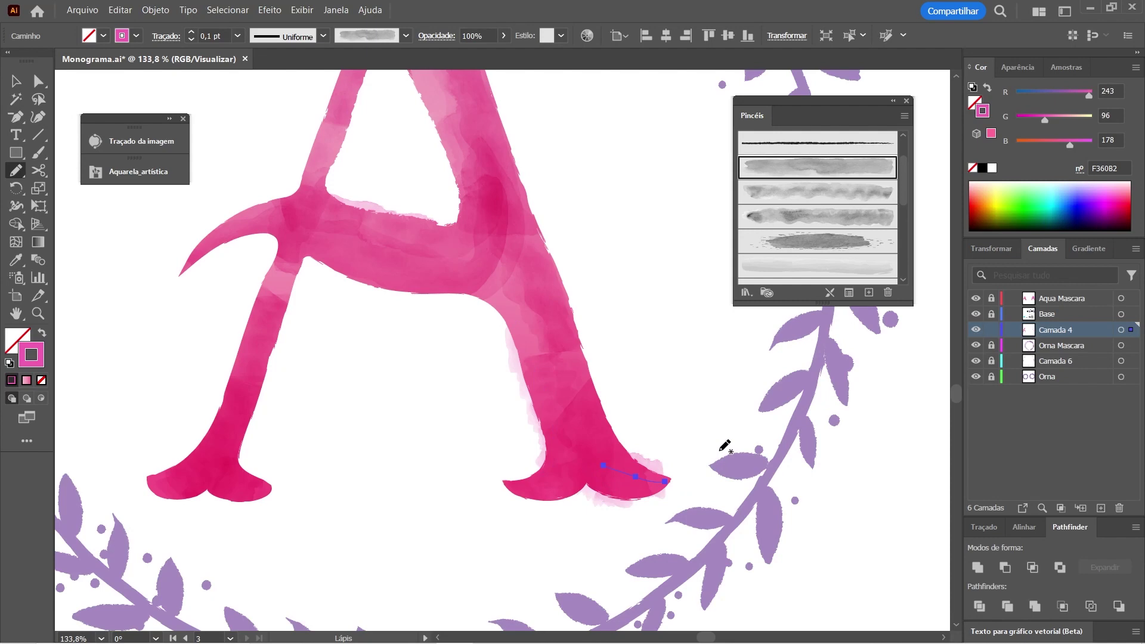
key(ctrl+minus)
mouse_move(540, 442)
mouse_down()
mouse_move(634, 474)
mouse_move(567, 430)
mouse_up()
Step: Open the Artístico > Tinta_artística ink brush library from the Pincéis panel menu
key(z)
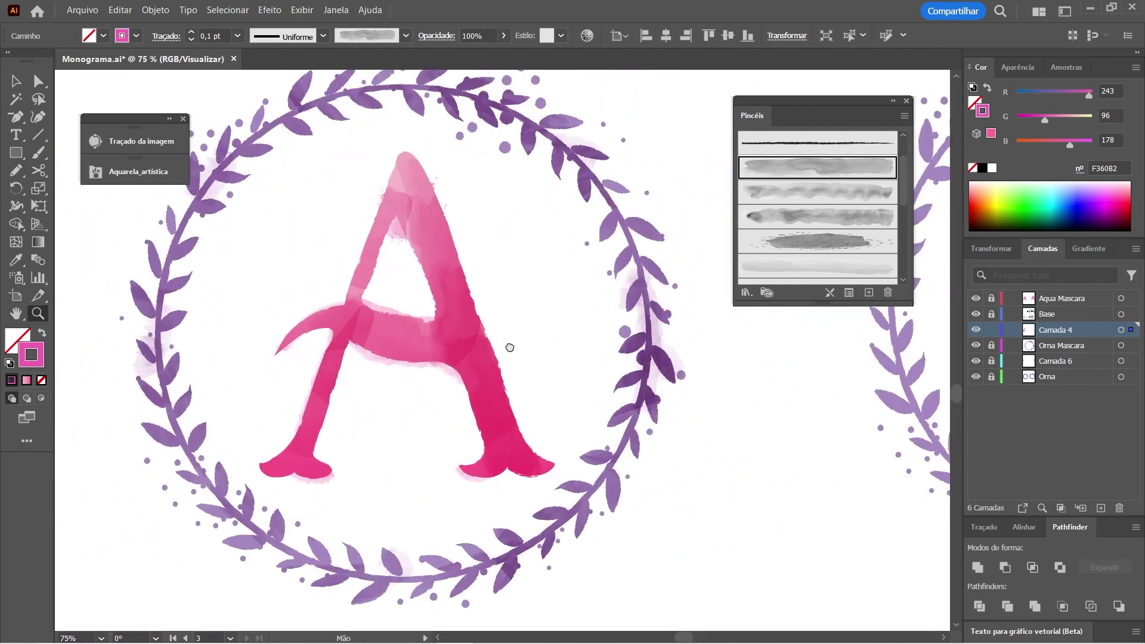
drag(509, 345, 669, 285)
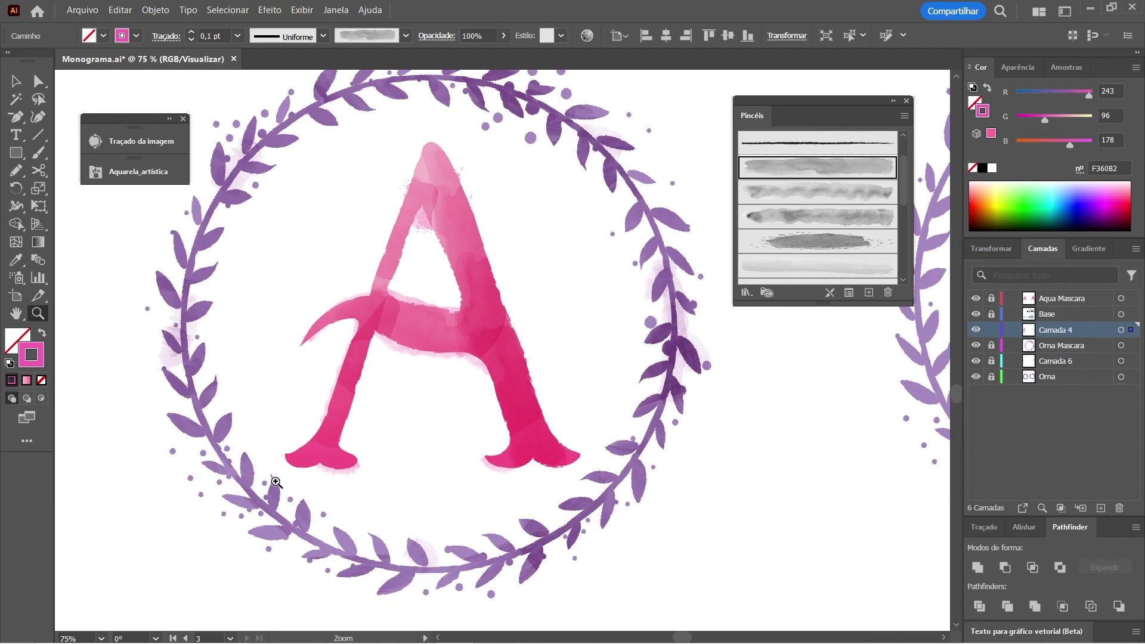
drag(440, 389, 422, 397)
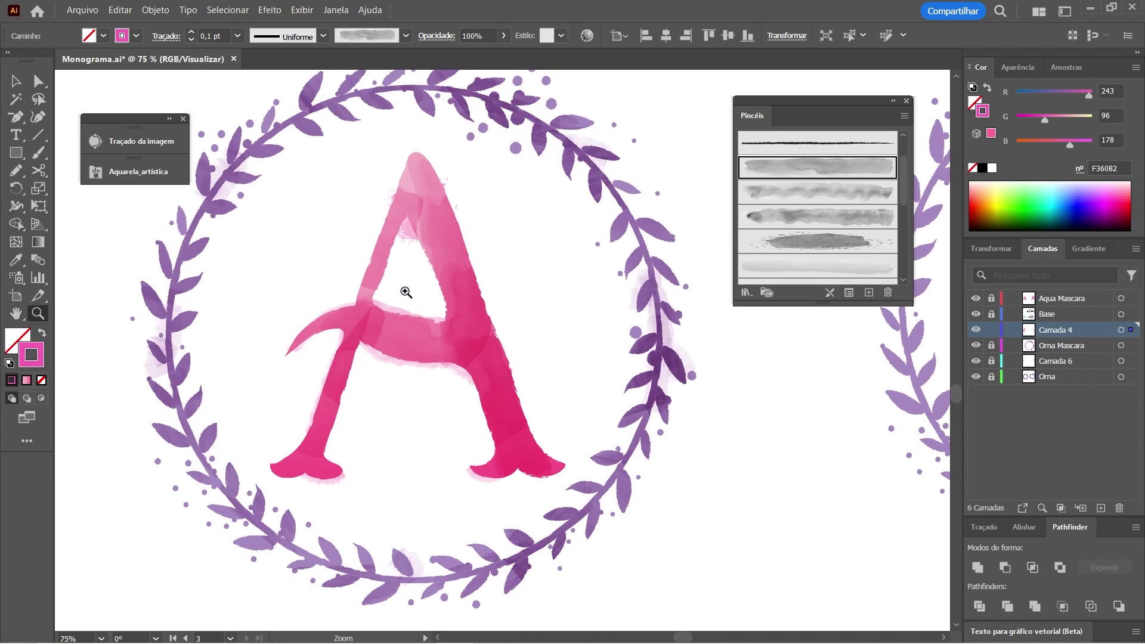
click(904, 115)
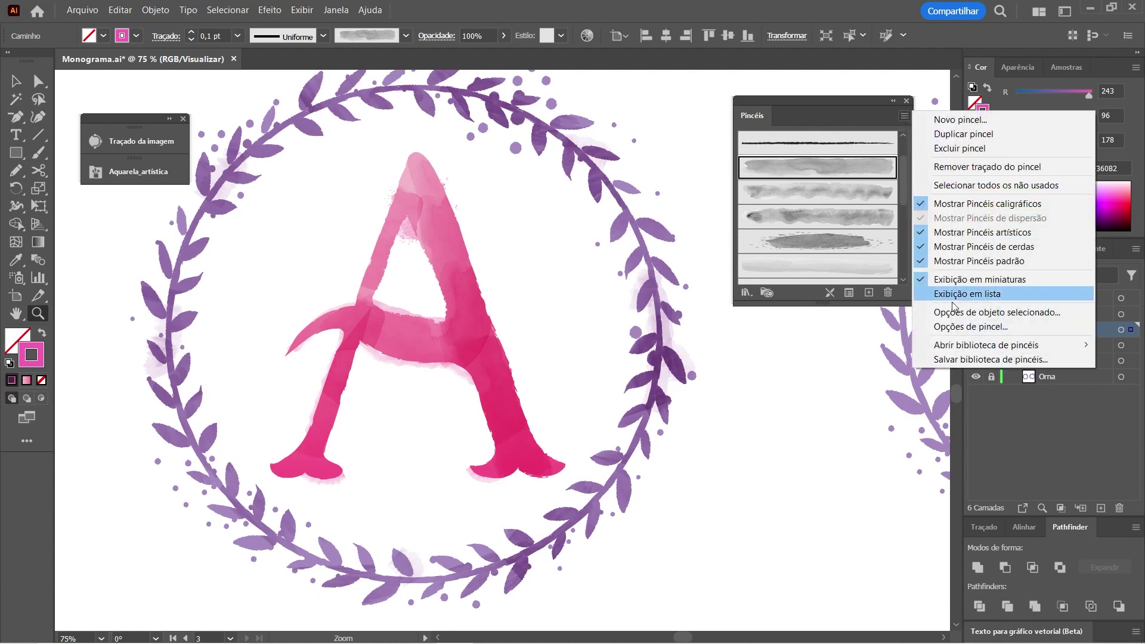
click(800, 263)
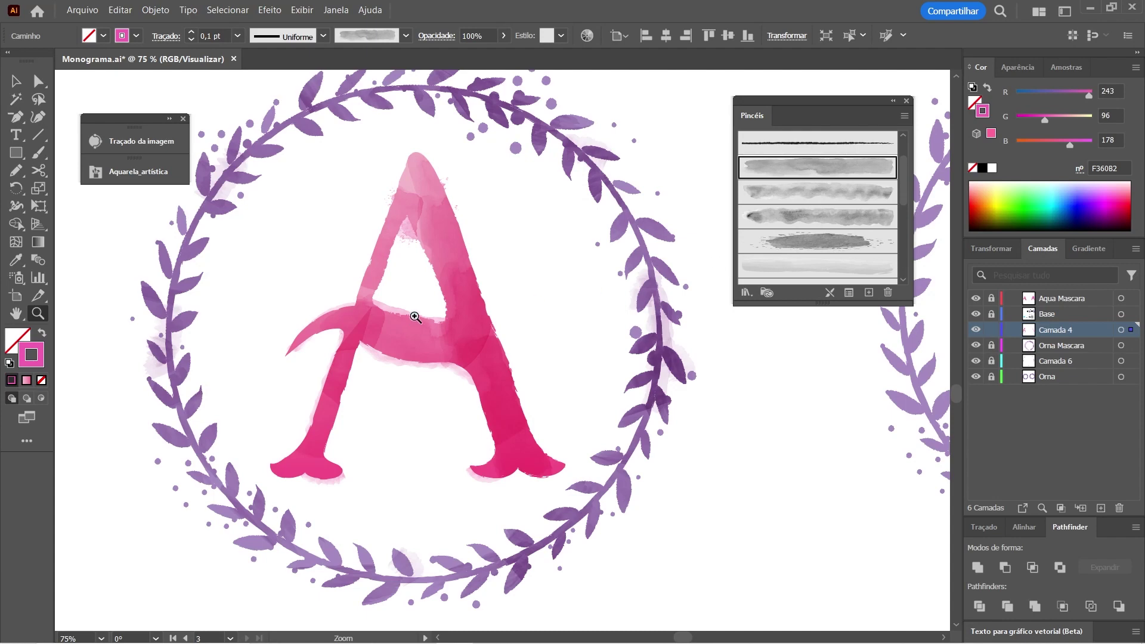
click(904, 116)
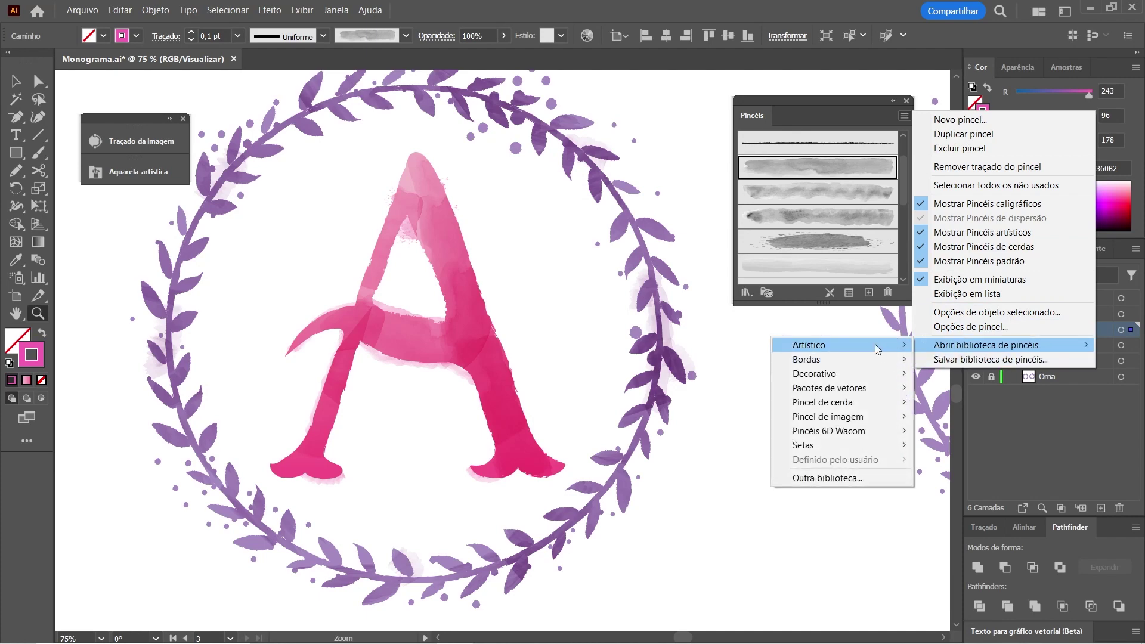
mouse_move(986, 345)
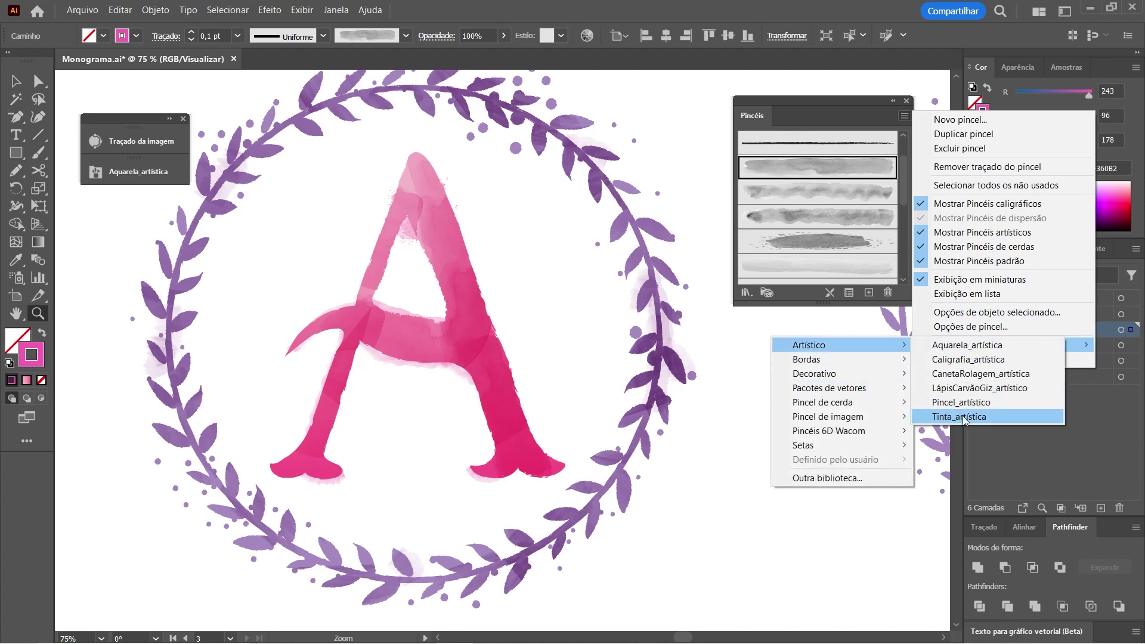
click(965, 420)
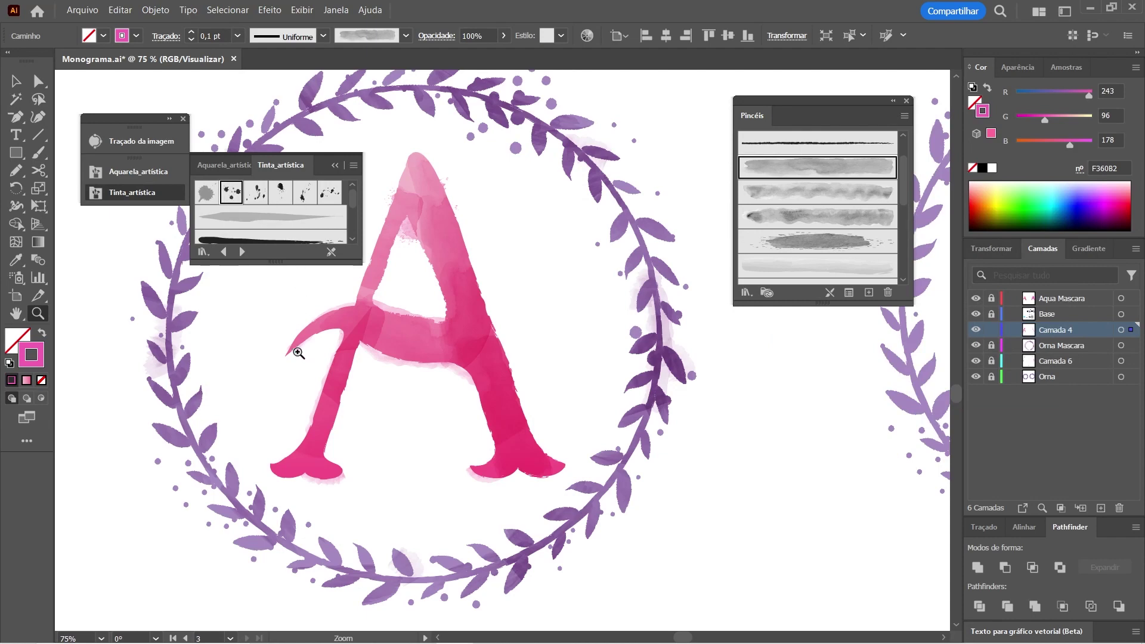
click(250, 305)
Step: Paint Borrifos de tinta splatter strokes left of the A at 0,25 pt stroke weight
mouse_move(501, 312)
mouse_down()
mouse_move(384, 282)
mouse_move(340, 292)
mouse_up()
click(233, 194)
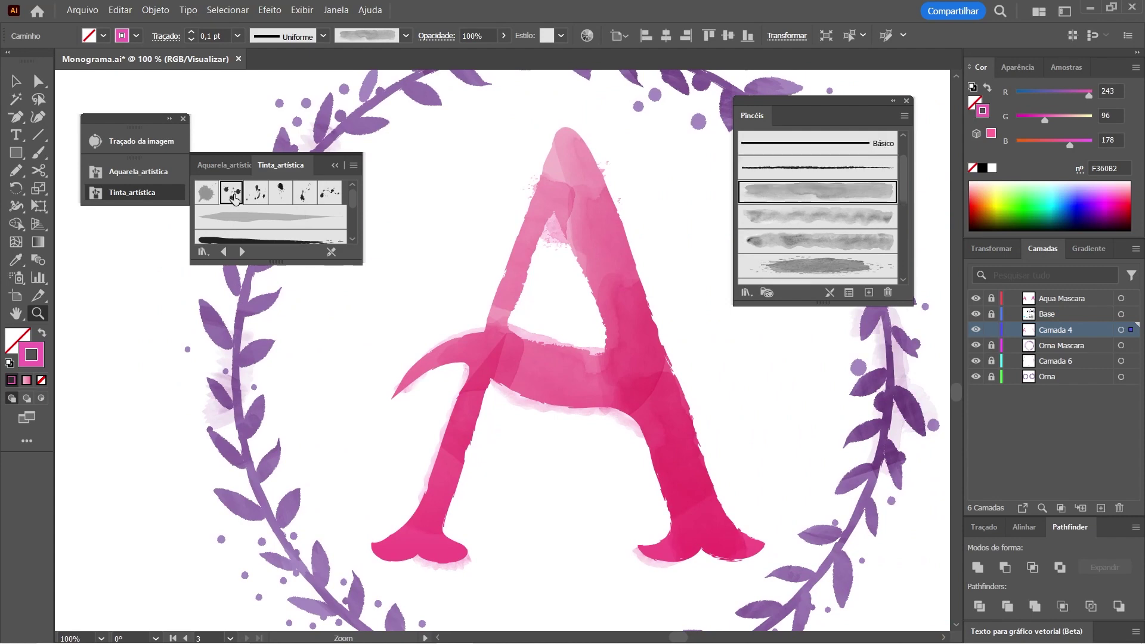
click(37, 152)
drag(449, 151, 352, 333)
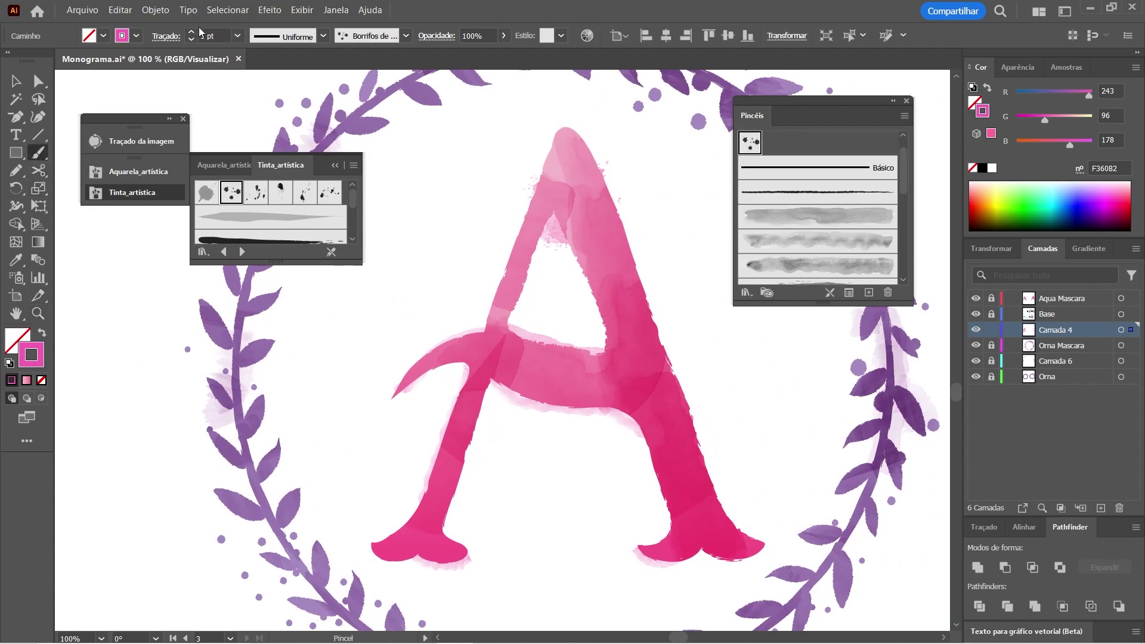
click(238, 36)
click(256, 52)
drag(474, 196, 540, 325)
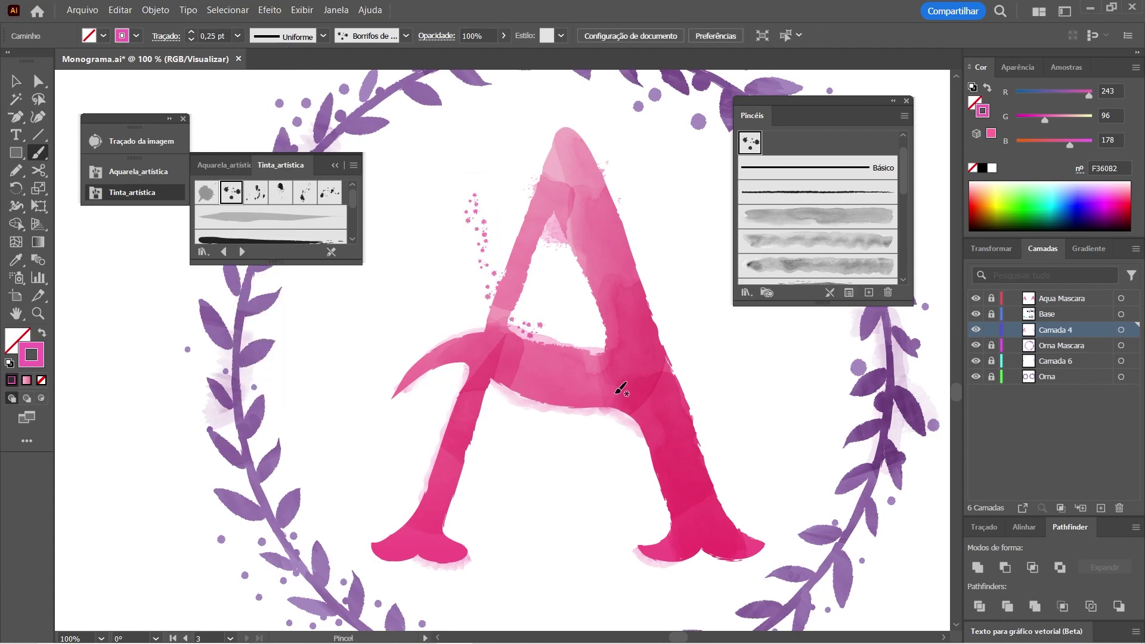
Step: Try other Tinta_artística ink brushes on the splatters and add splatters beside the left leg
ctrl+click(549, 358)
click(305, 192)
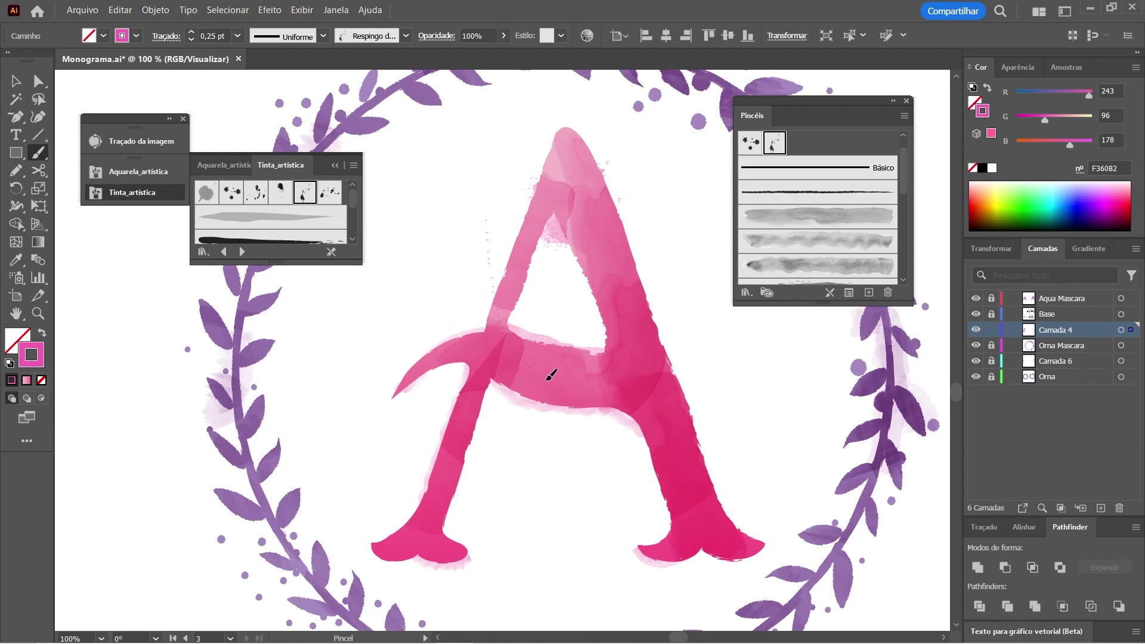
ctrl+click(574, 402)
ctrl+click(487, 337)
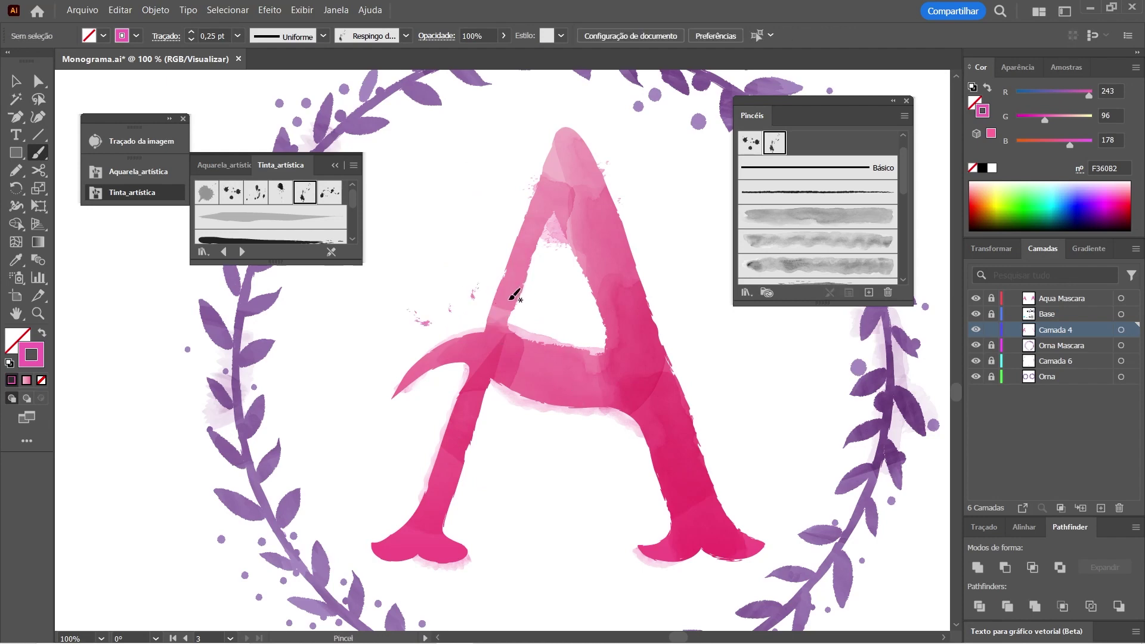
click(329, 192)
ctrl+click(447, 409)
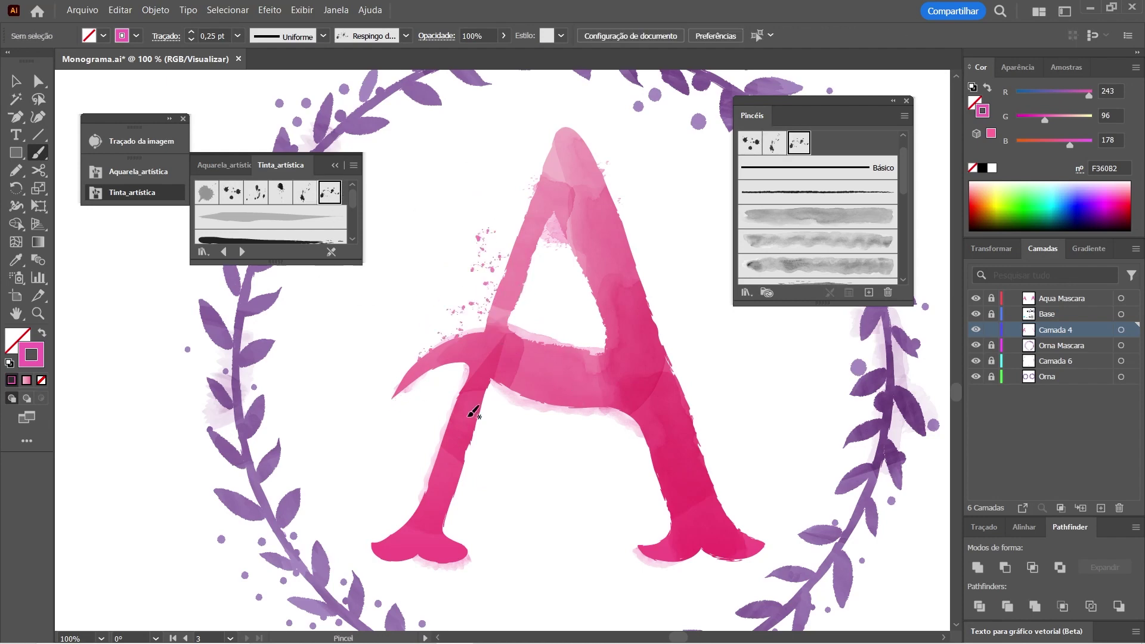
drag(447, 435, 411, 550)
ctrl+click(411, 550)
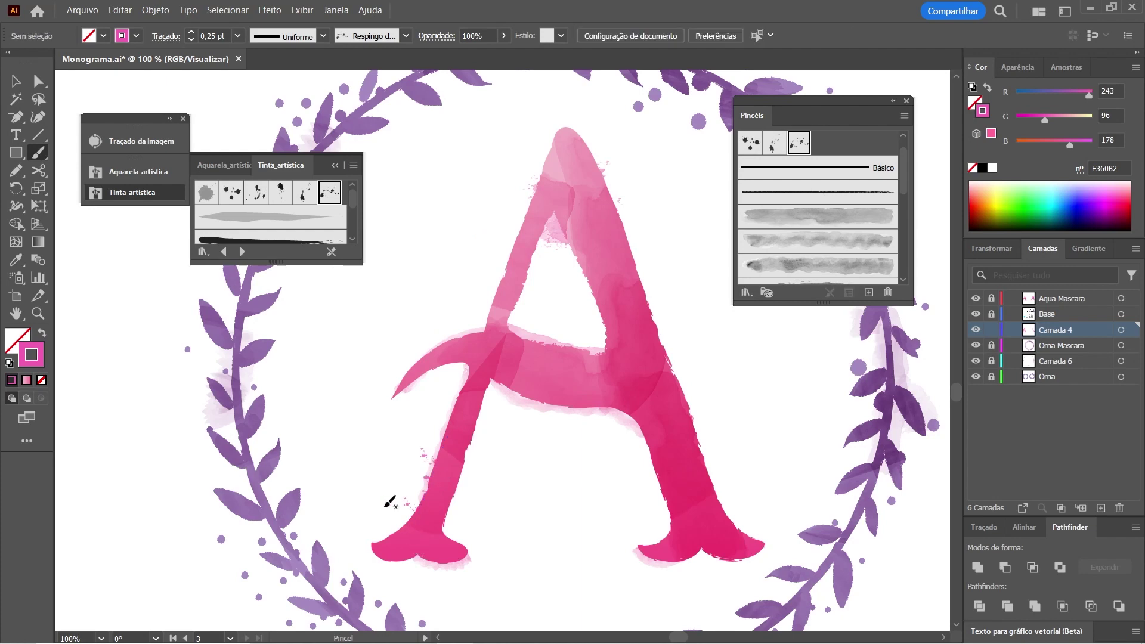
Step: Set the Borrifos de tinta brush to 40% opacity and test a splatter right of the A
key(v)
click(235, 196)
key(b)
click(477, 36)
text(40)
key(Return)
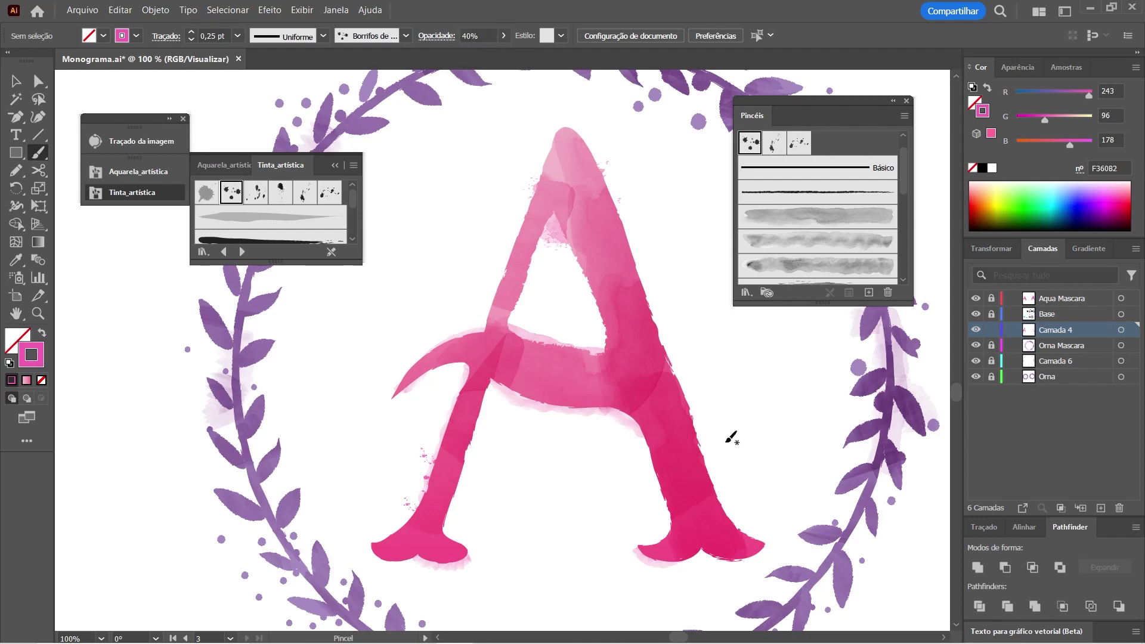
drag(728, 422, 617, 419)
drag(625, 367, 660, 528)
key(ctrl+z)
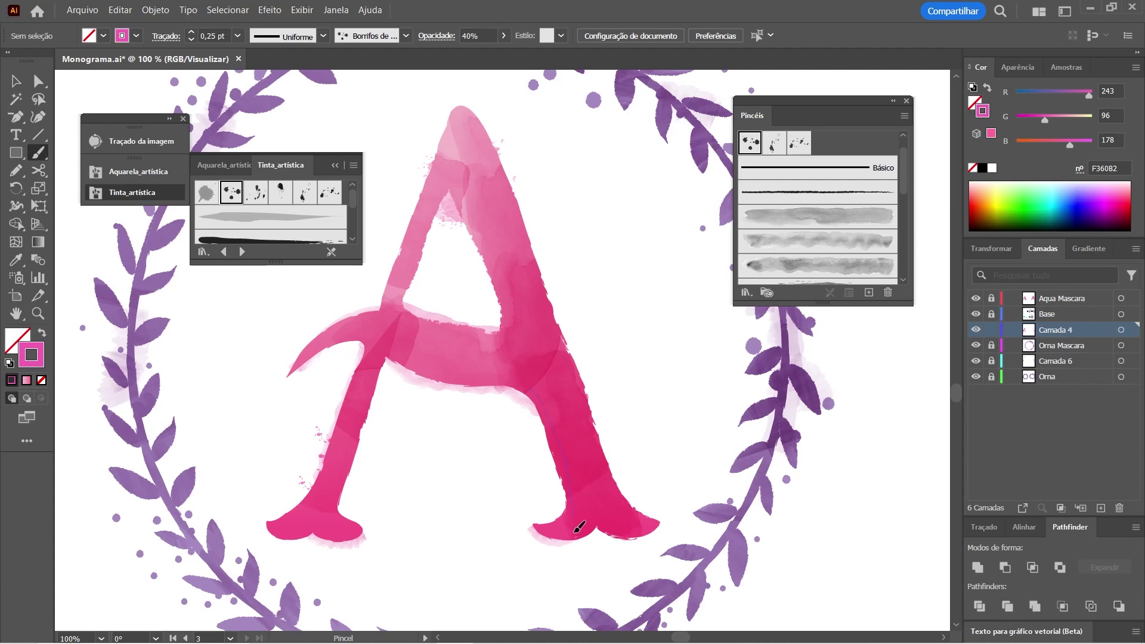
key(ctrl+minus)
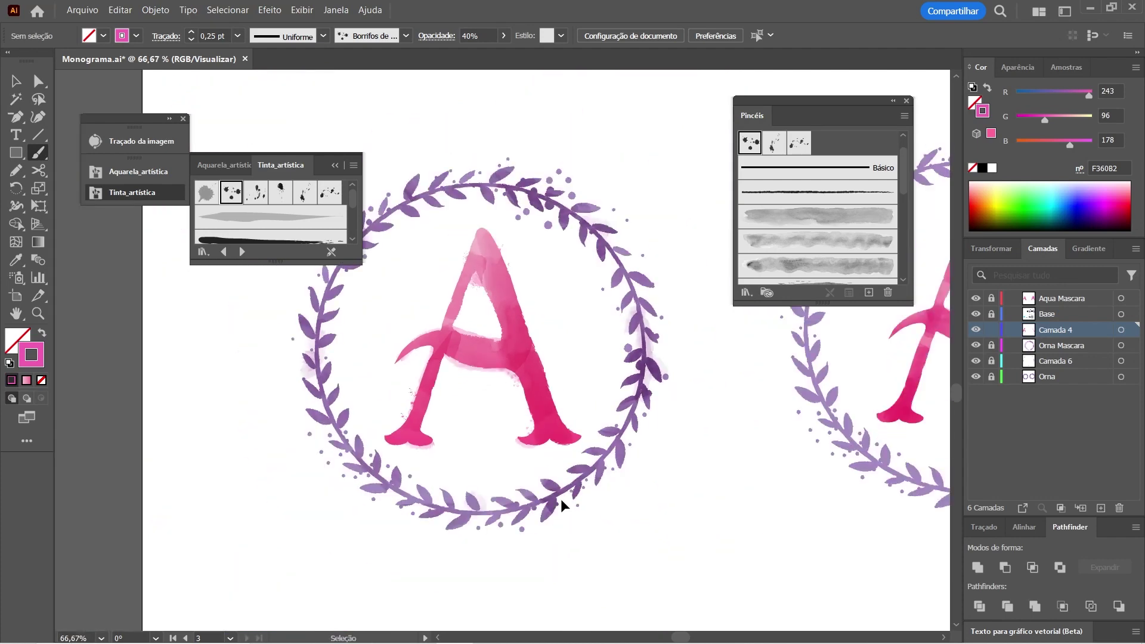
Step: Position the paper texture behind the left monogram, blended with Multiplicar at 50% opacity
key(ctrl+minus)
key(ctrl+minus)
click(335, 165)
key(z)
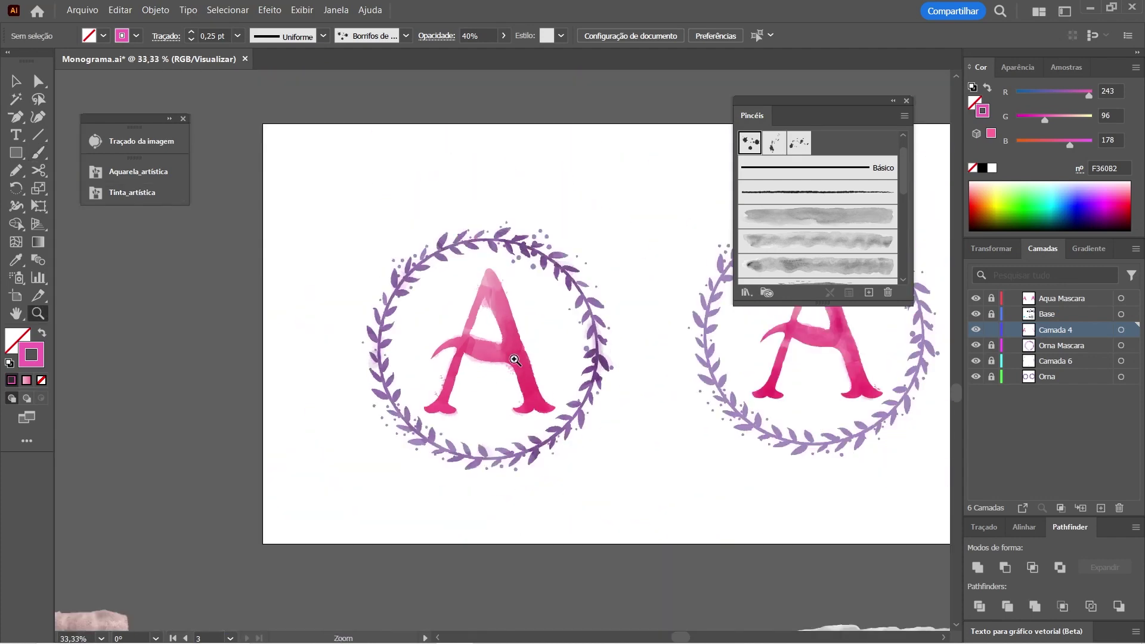
mouse_move(541, 398)
mouse_down()
mouse_move(595, 412)
mouse_move(575, 420)
mouse_up()
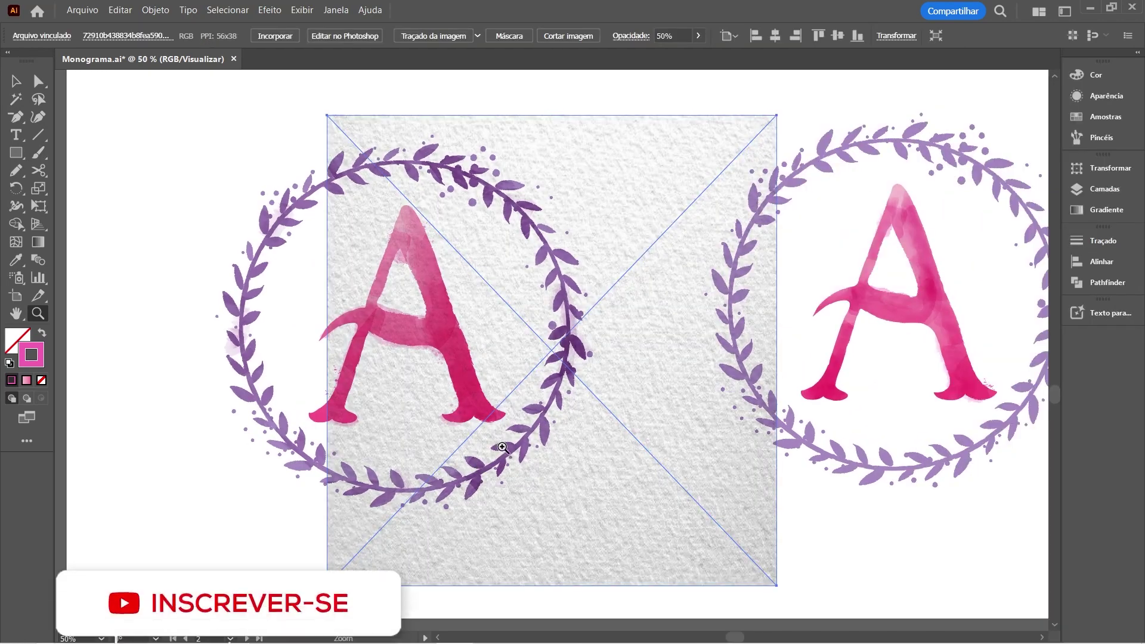
mouse_move(626, 417)
mouse_down()
mouse_move(493, 418)
mouse_move(448, 385)
mouse_up()
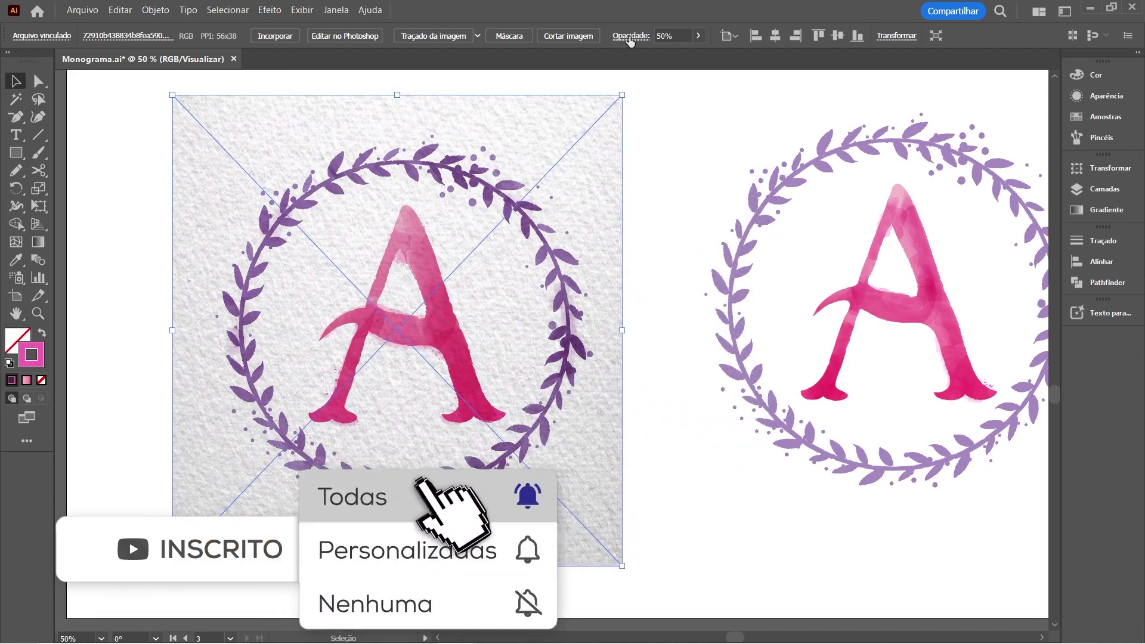
click(630, 36)
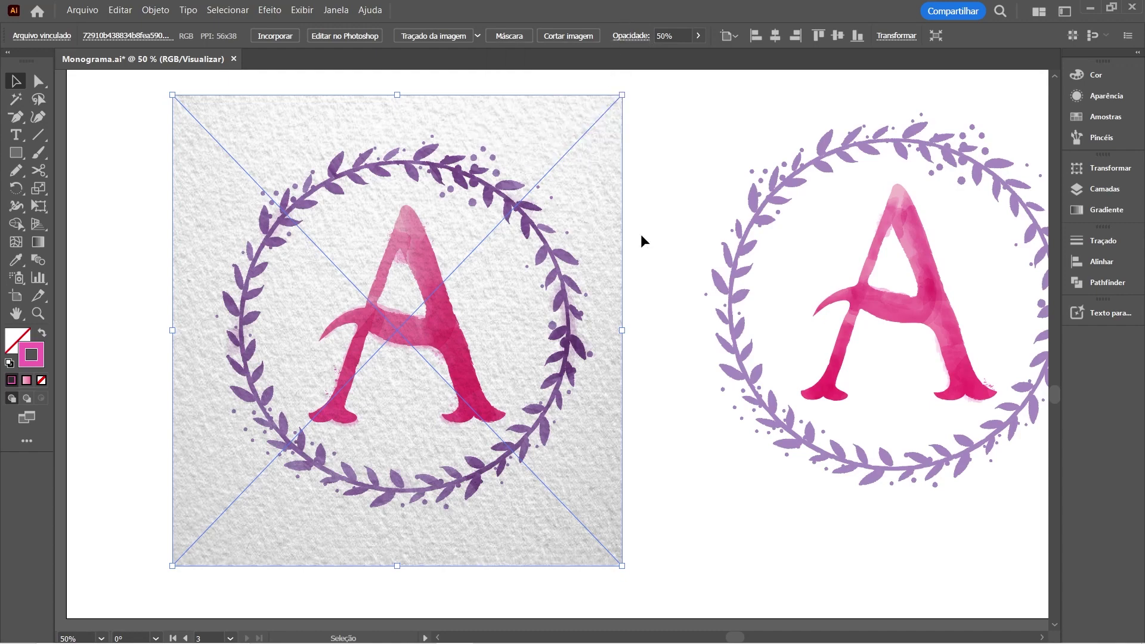
click(662, 244)
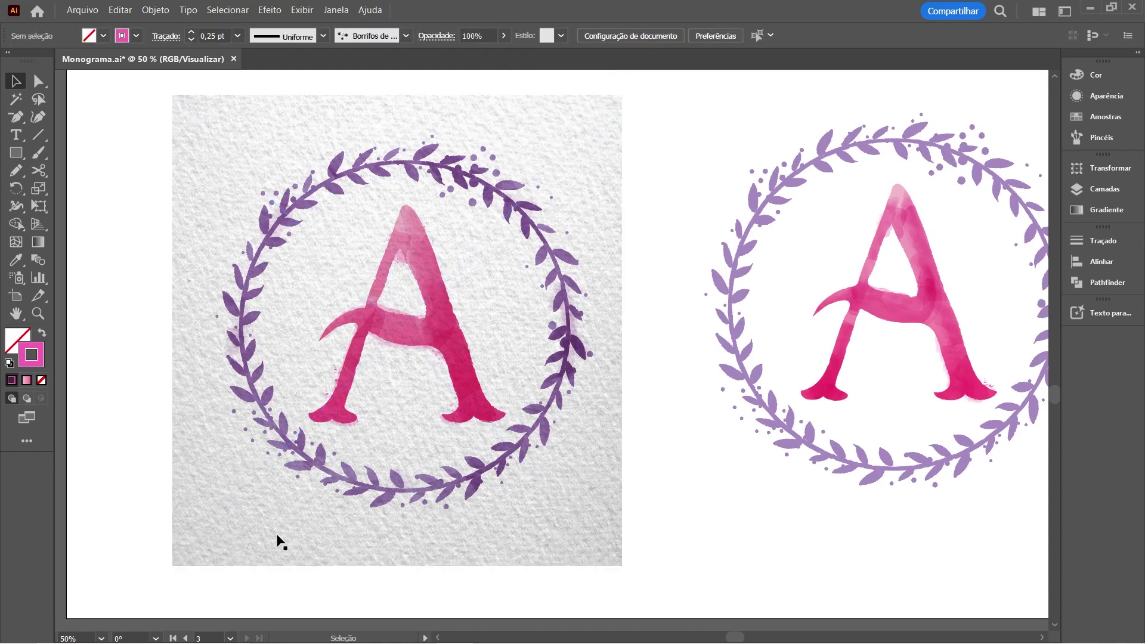
drag(284, 531, 296, 523)
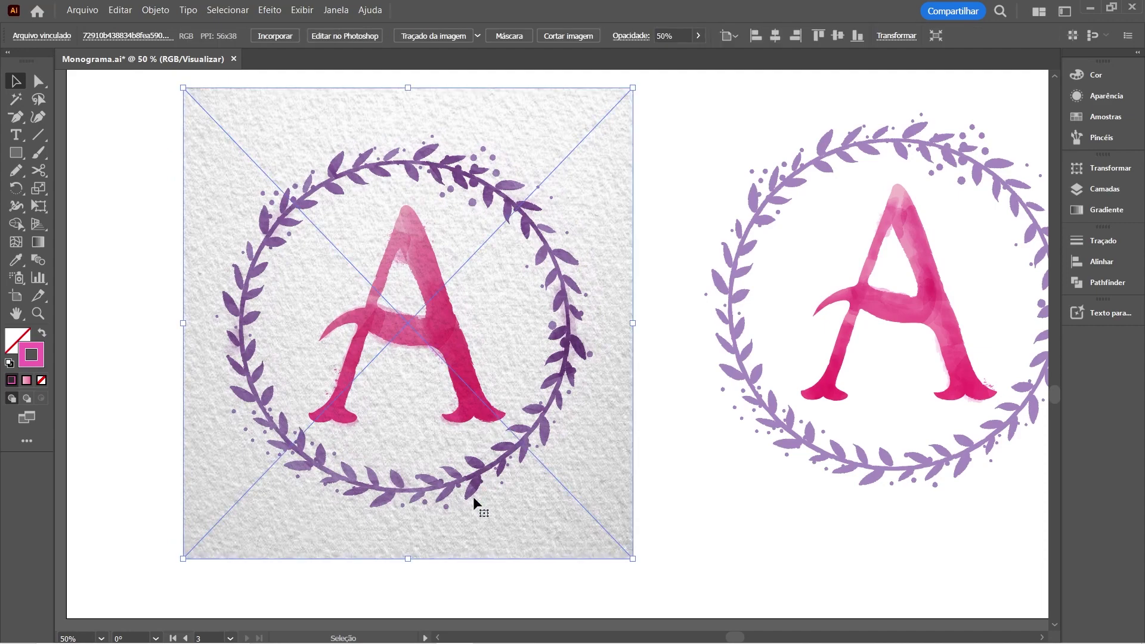
Step: Zoom out to review both monograms and deselect the paper image
key(ctrl+minus)
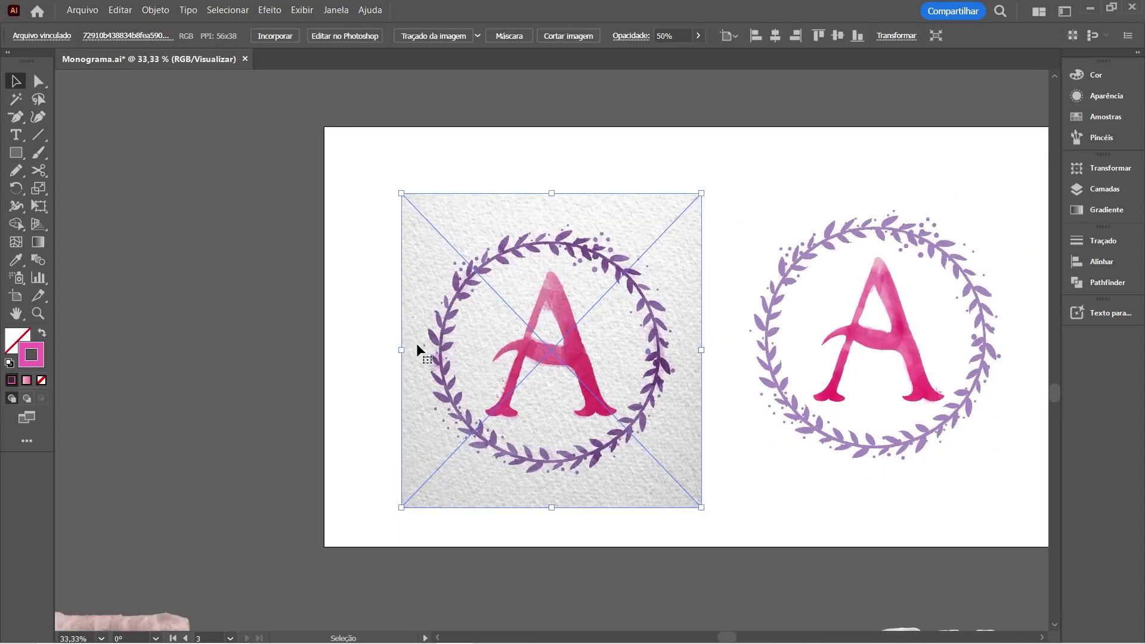
scroll(416, 339, right, 5)
scroll(416, 339, down, 1)
key(z)
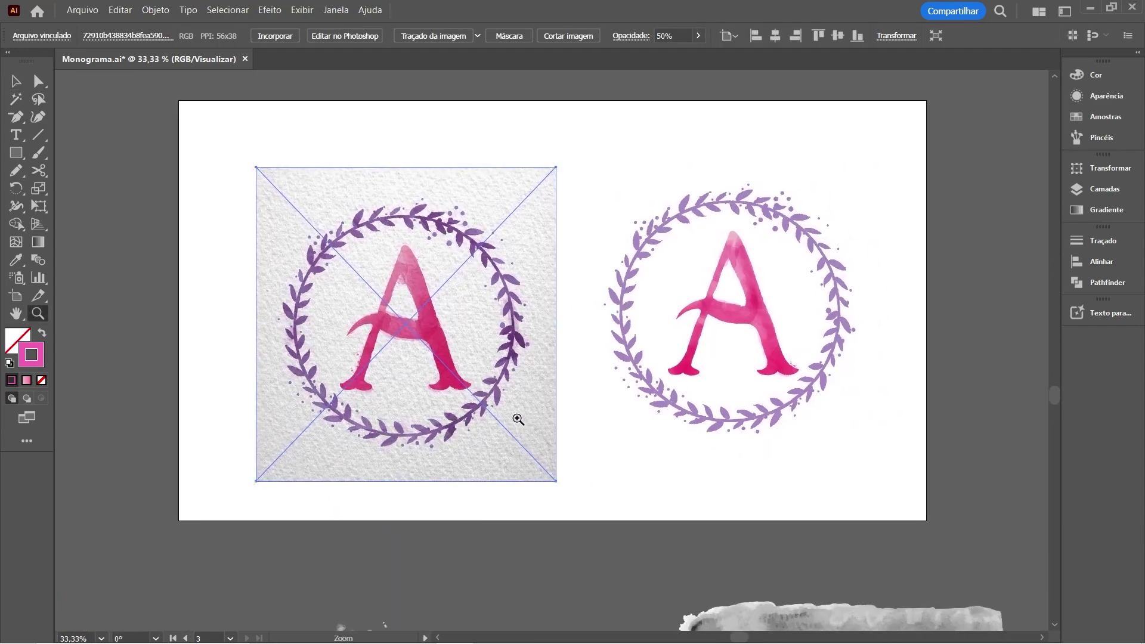
click(521, 418)
key(v)
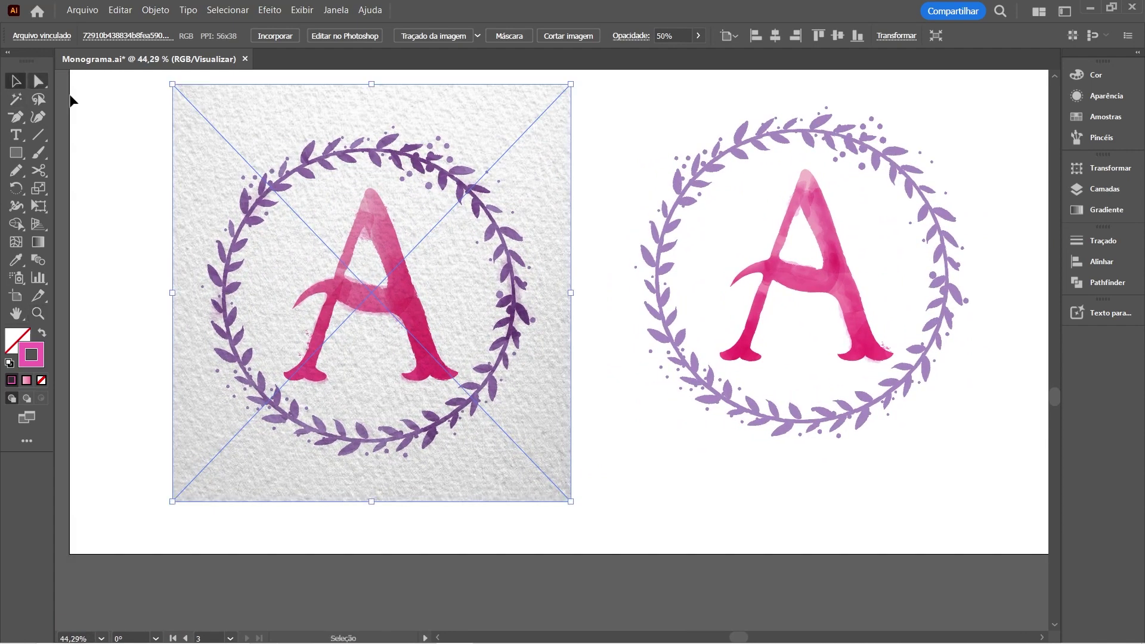
click(154, 168)
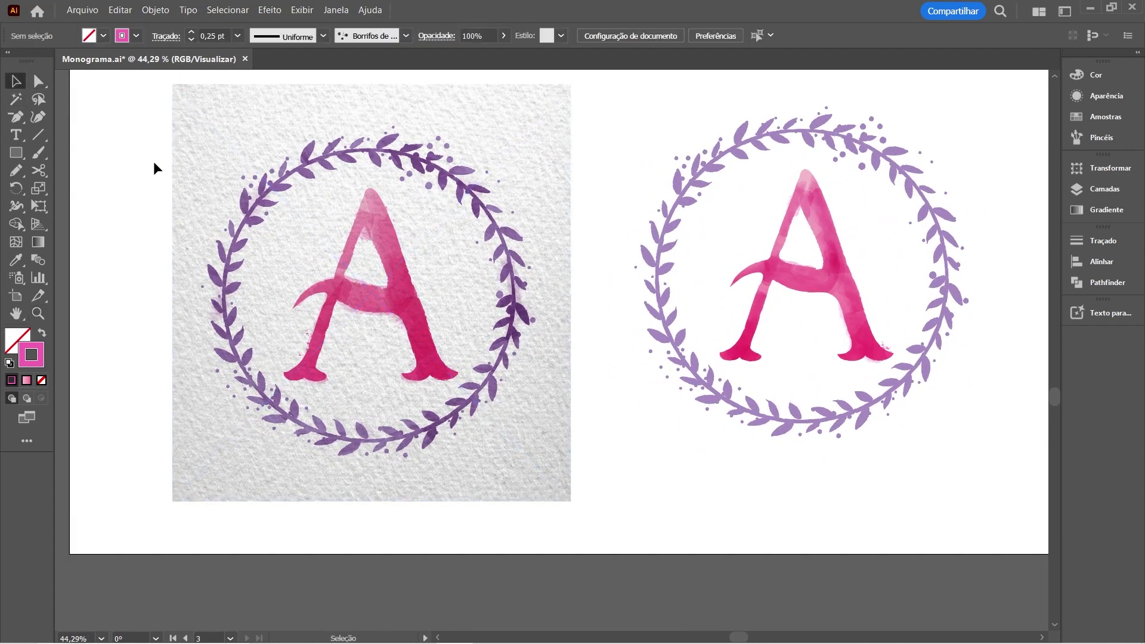